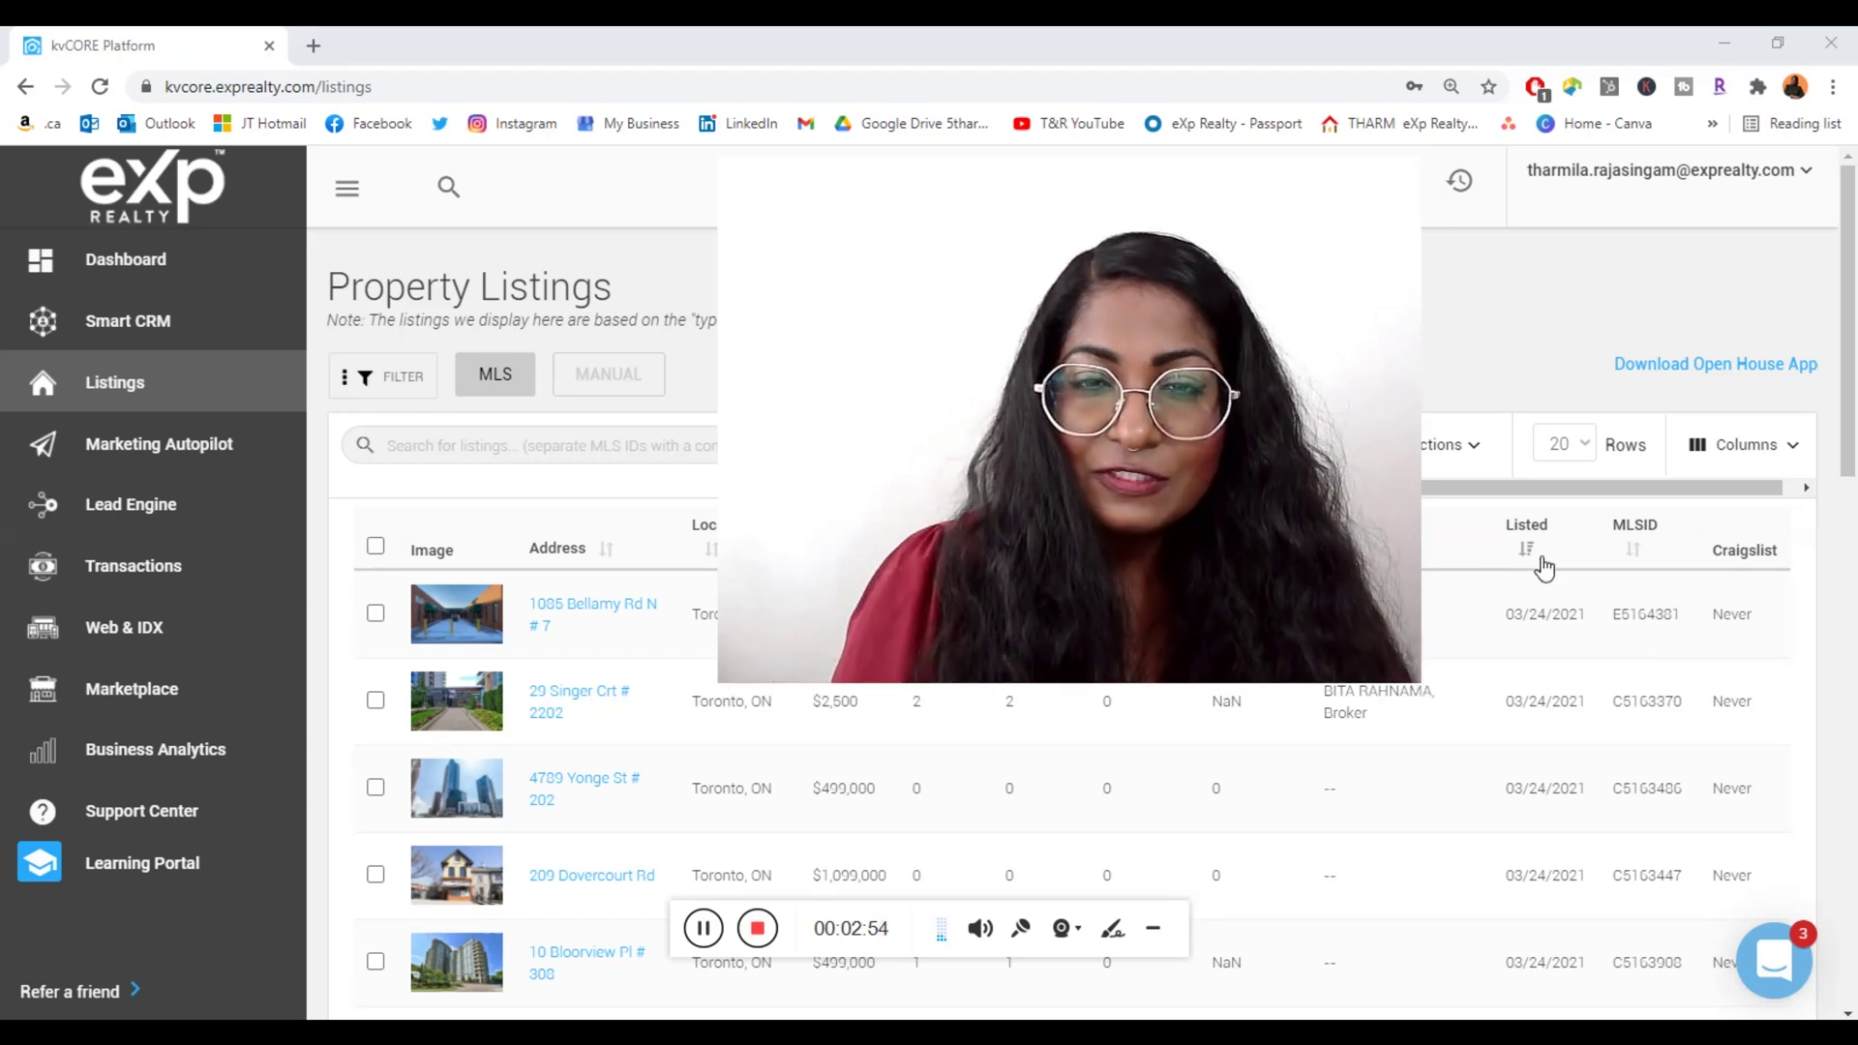
Step: Go to Marketing Autopilot > Start a Campaign and show the Email templates list (Post-call Email 1–4, 1 month post close)
drag(1419, 682, 1164, 489)
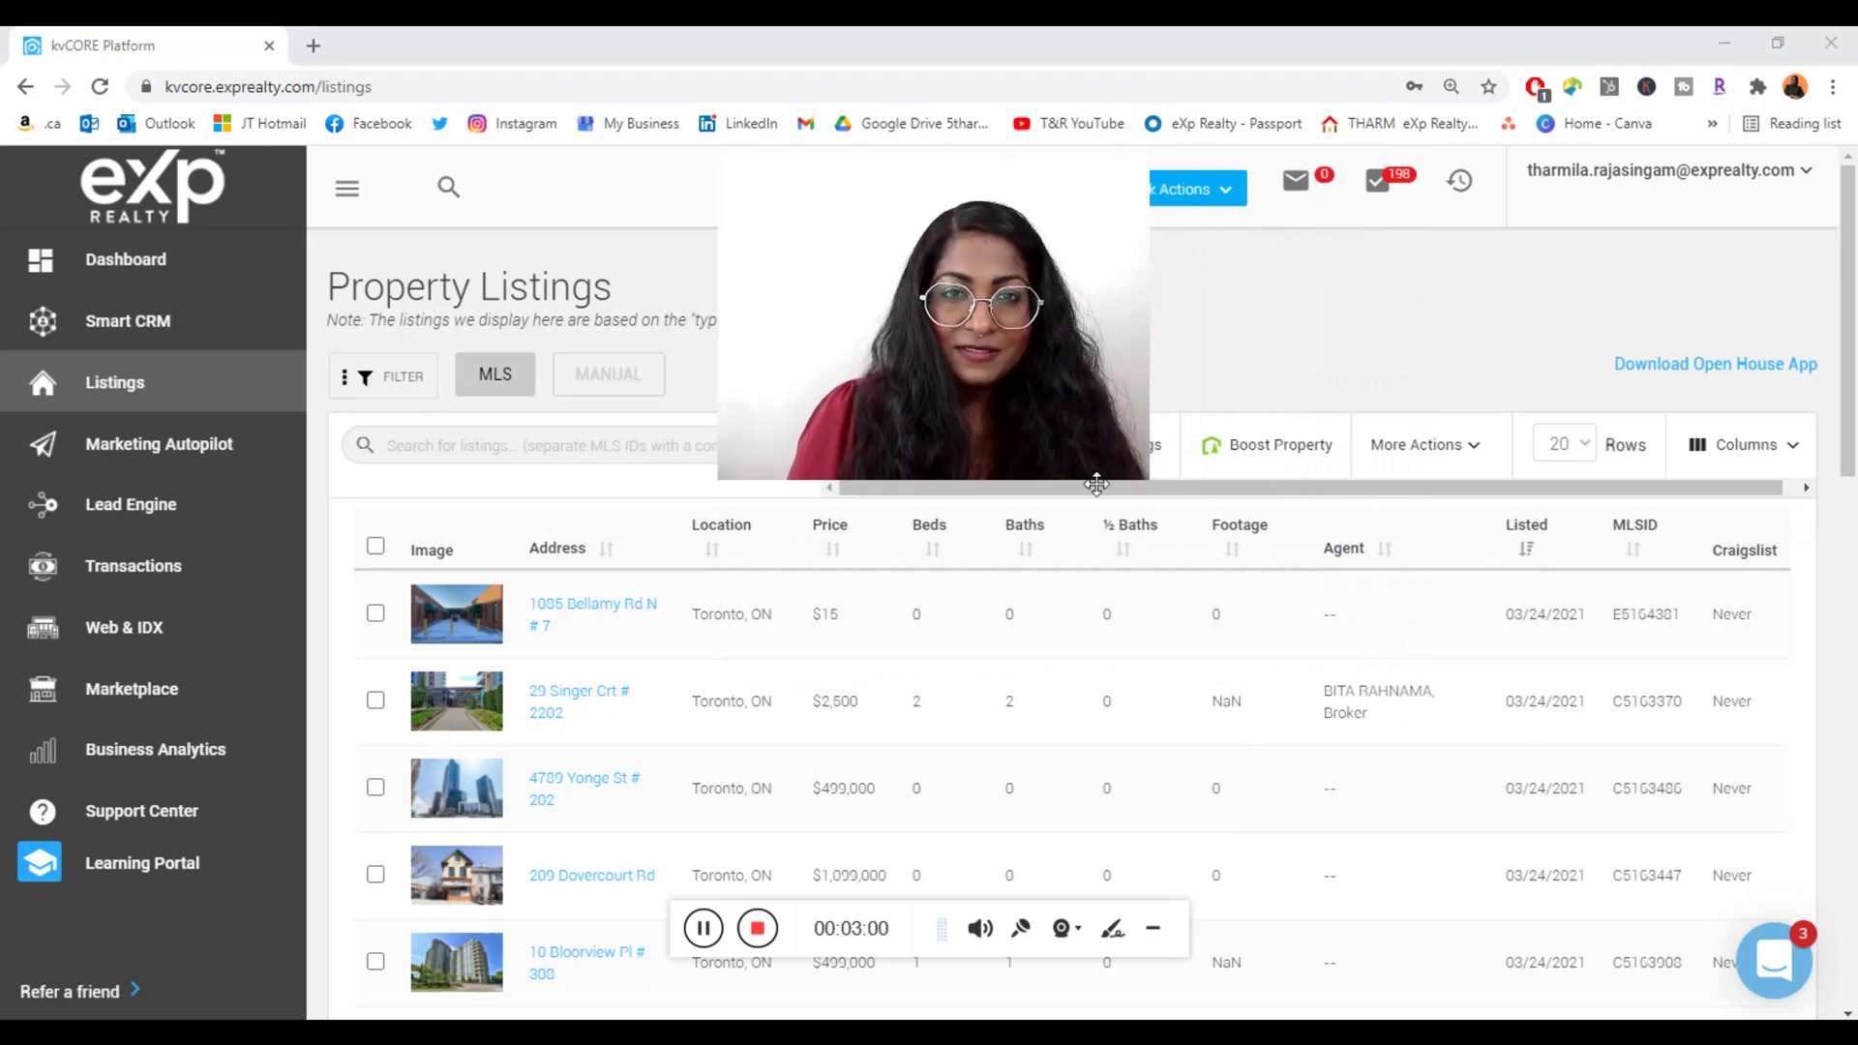
drag(938, 393, 1579, 887)
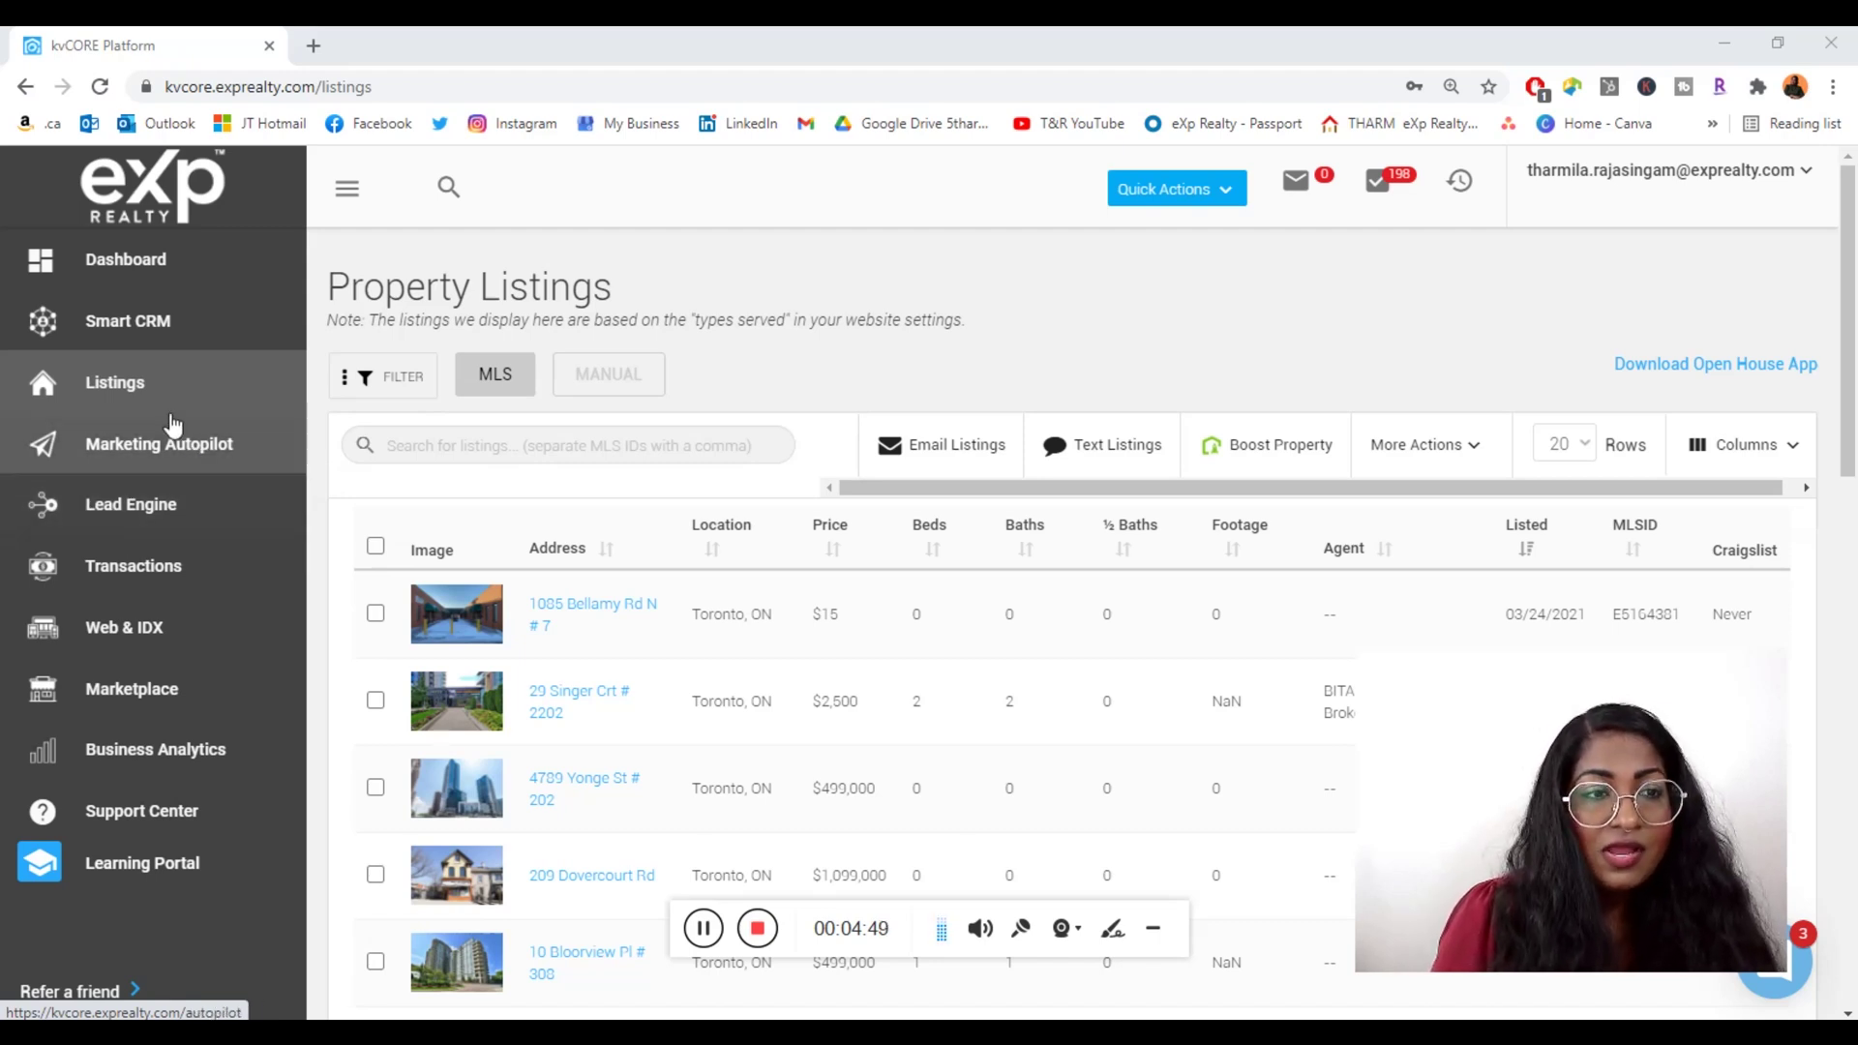
click(136, 449)
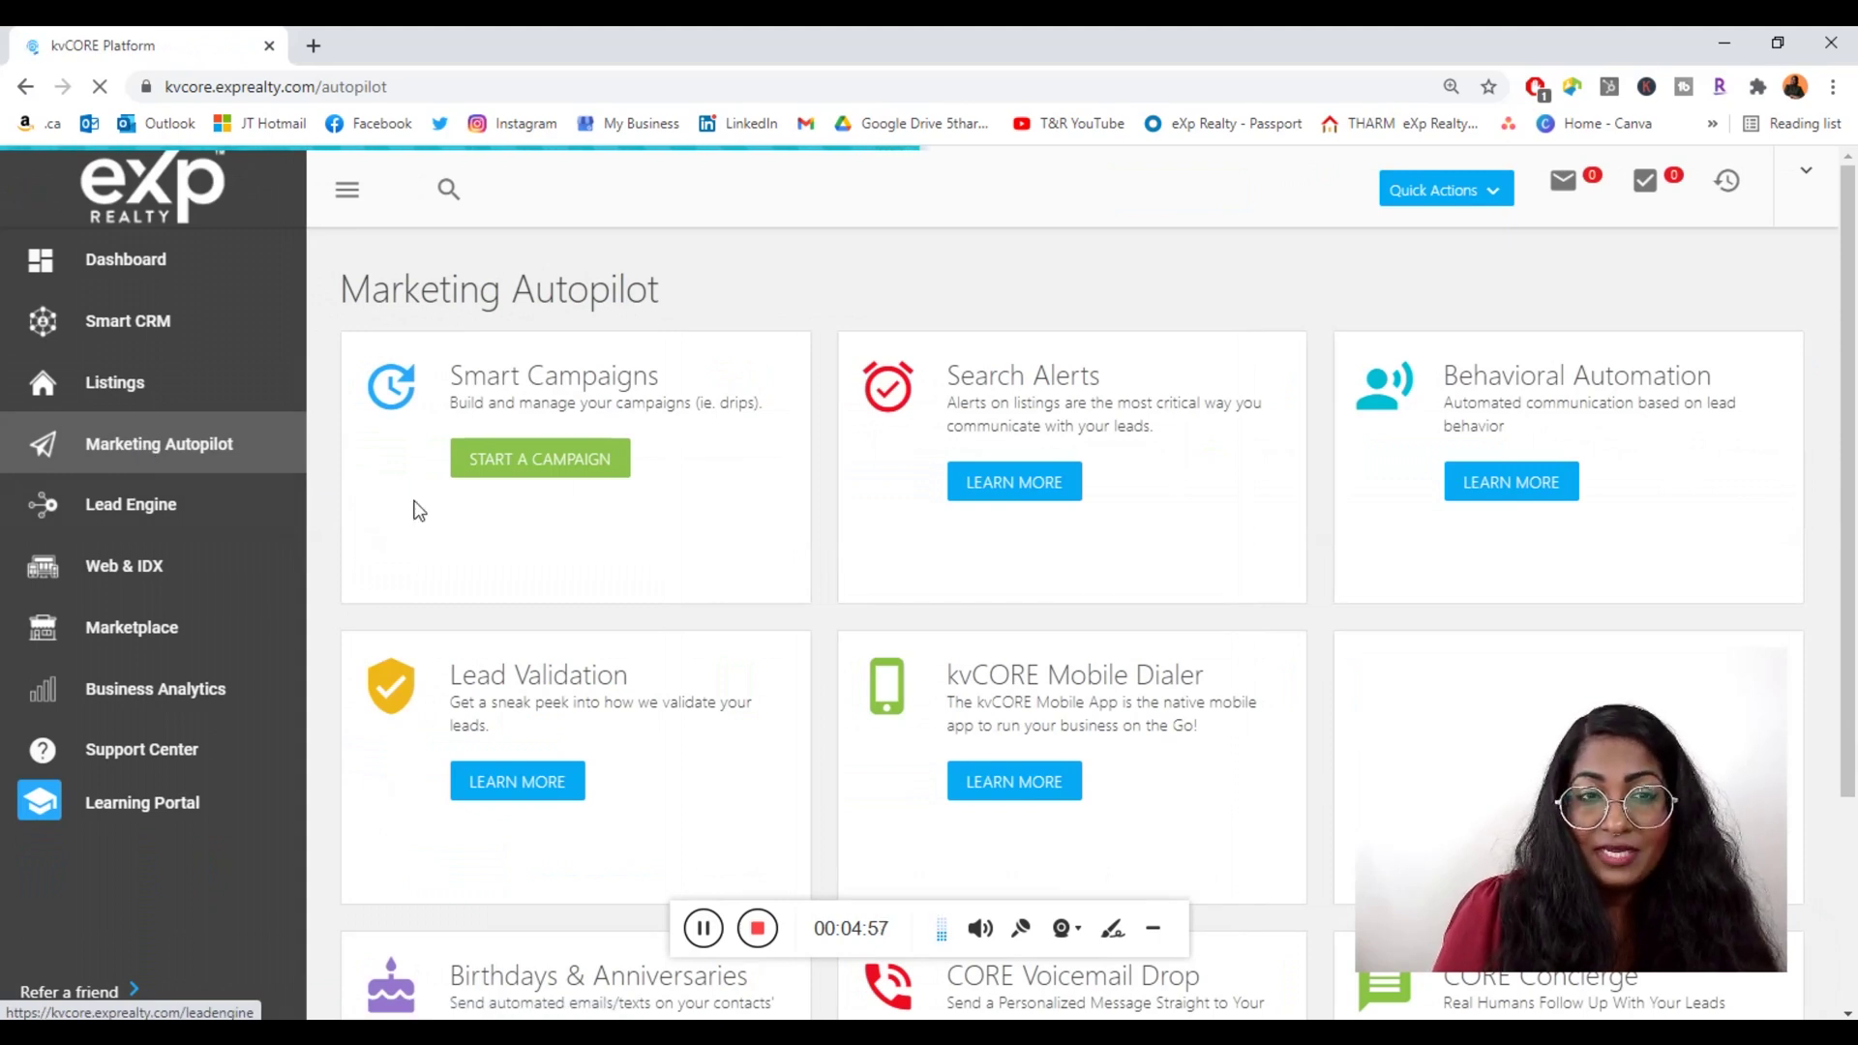
click(539, 466)
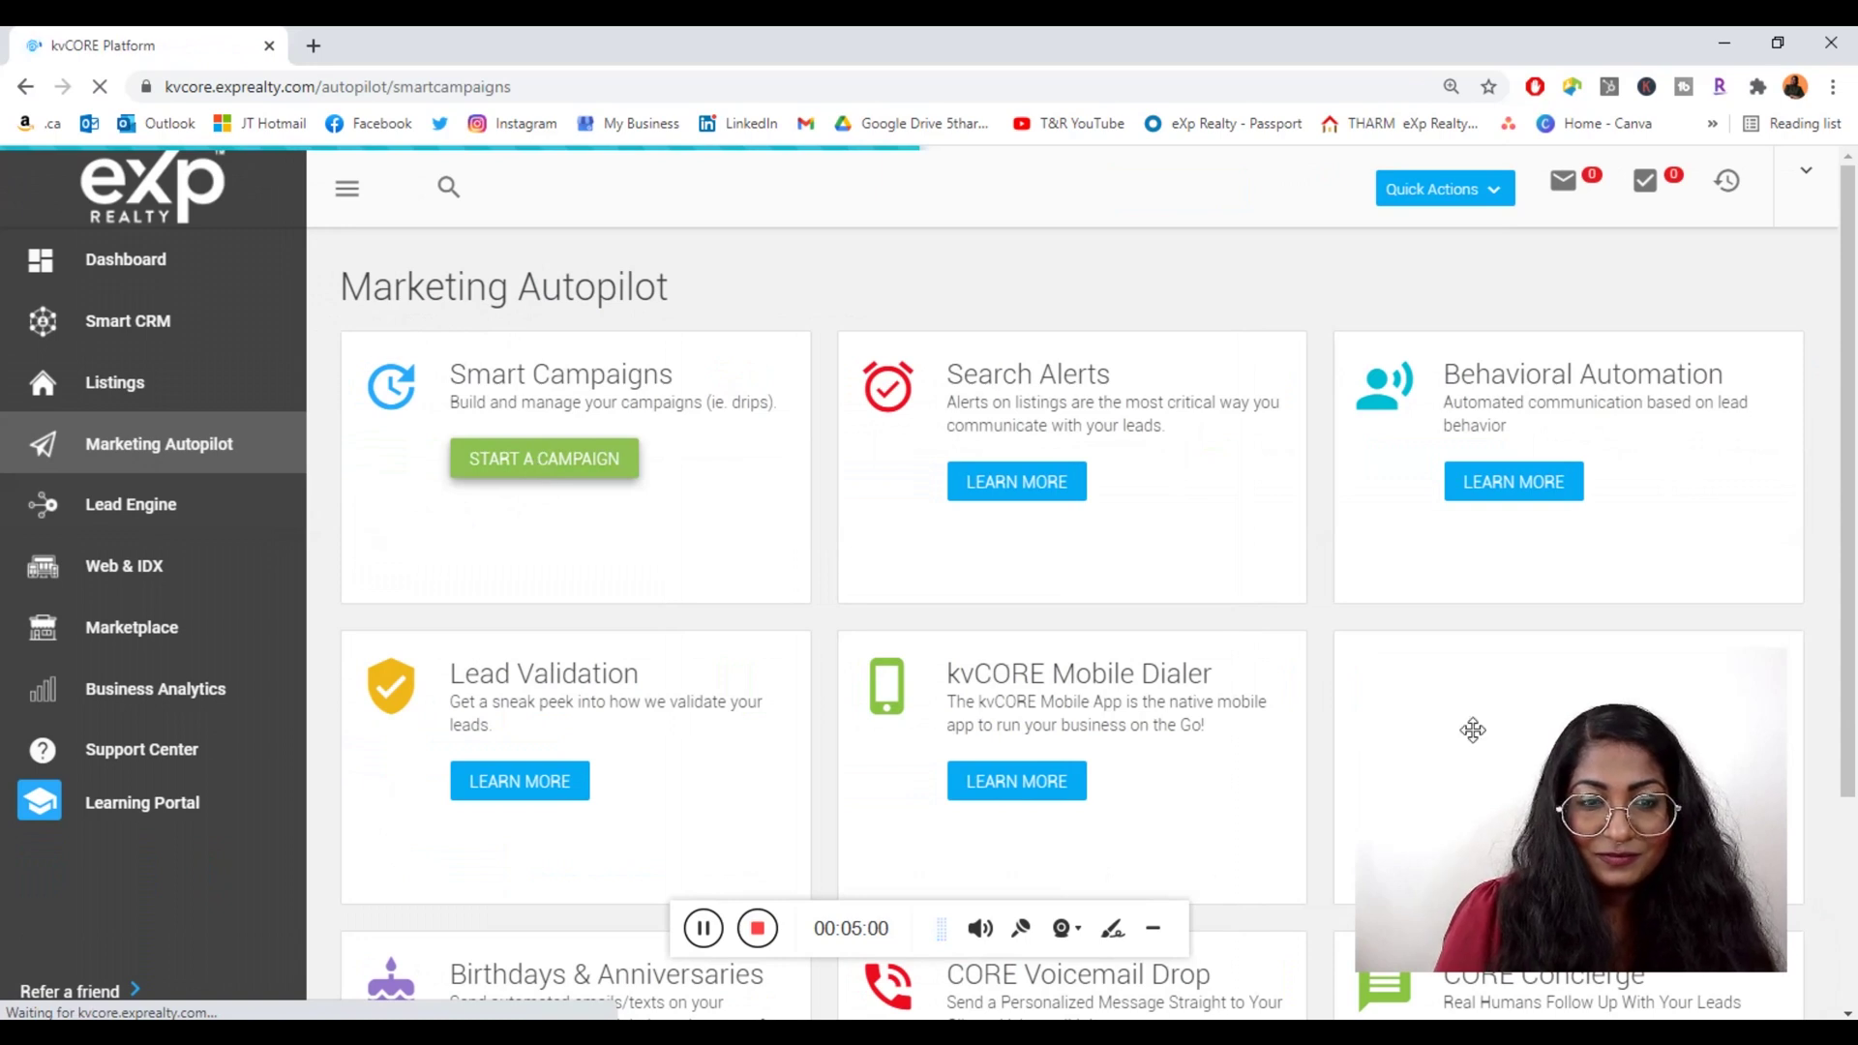
drag(1472, 726, 1389, 717)
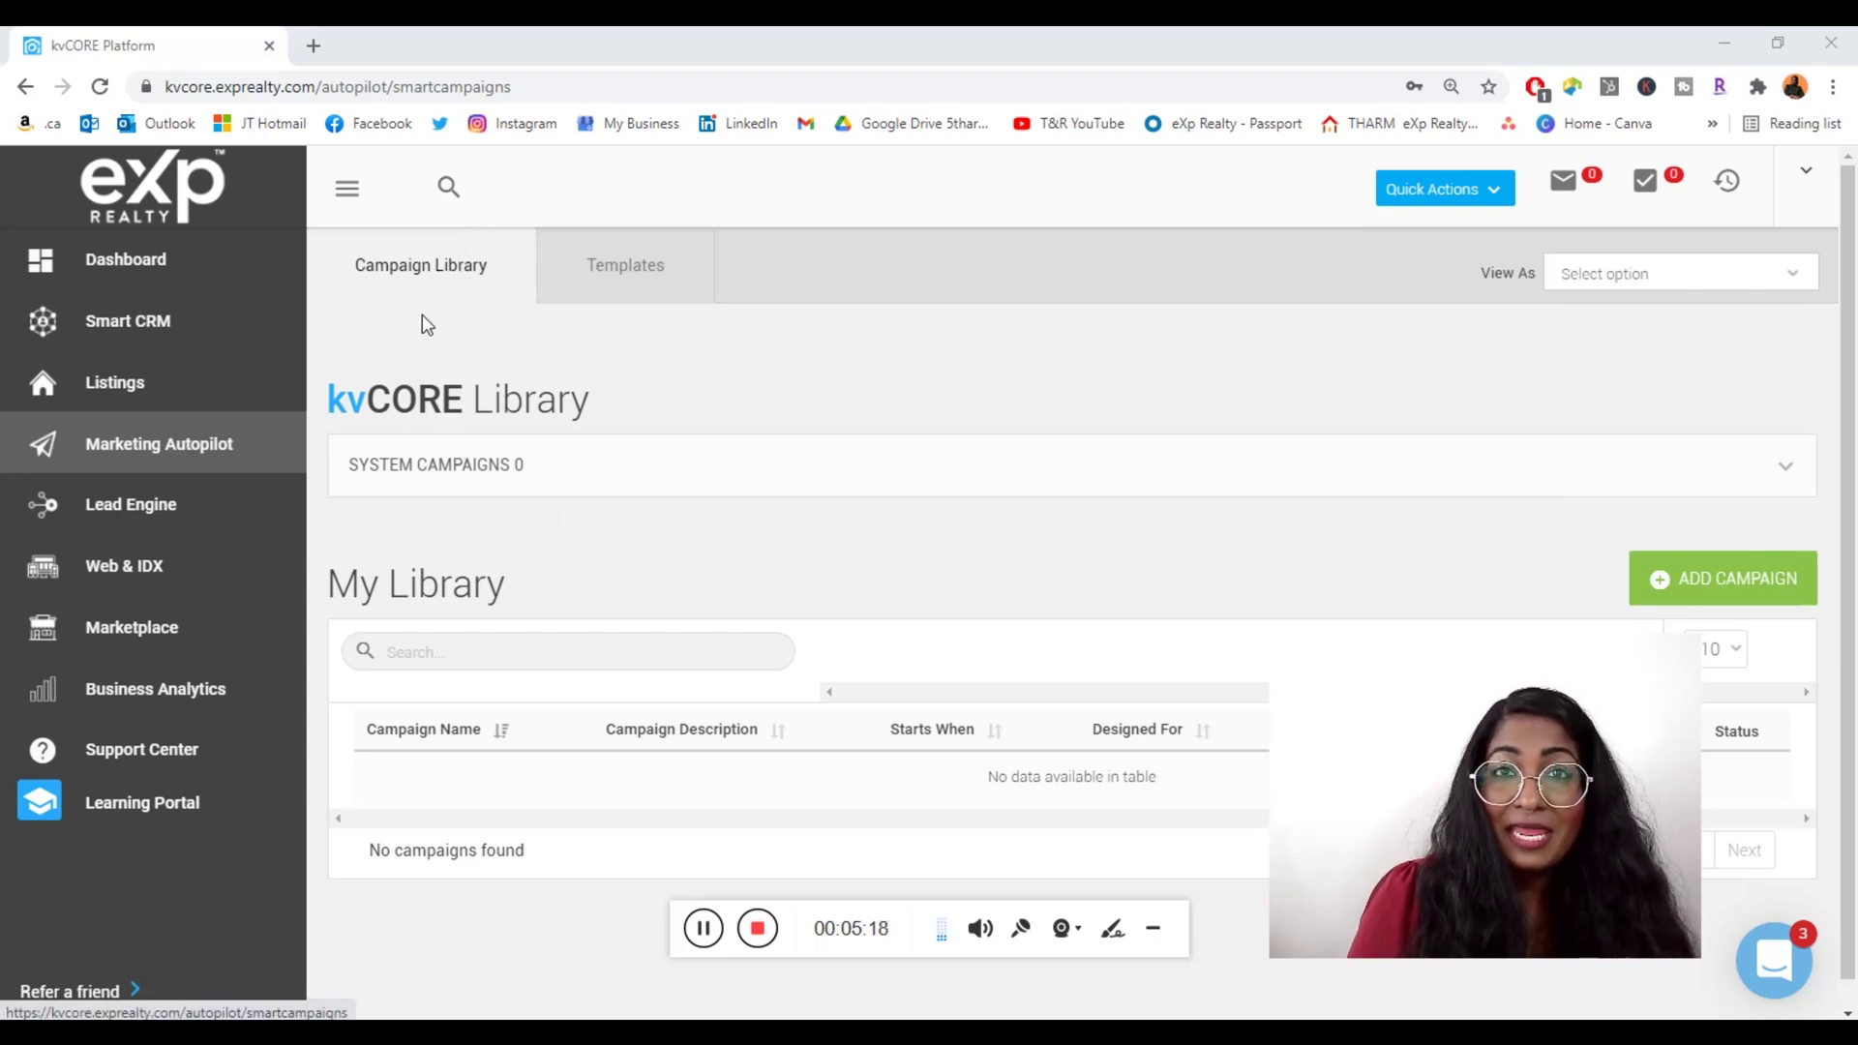
click(666, 276)
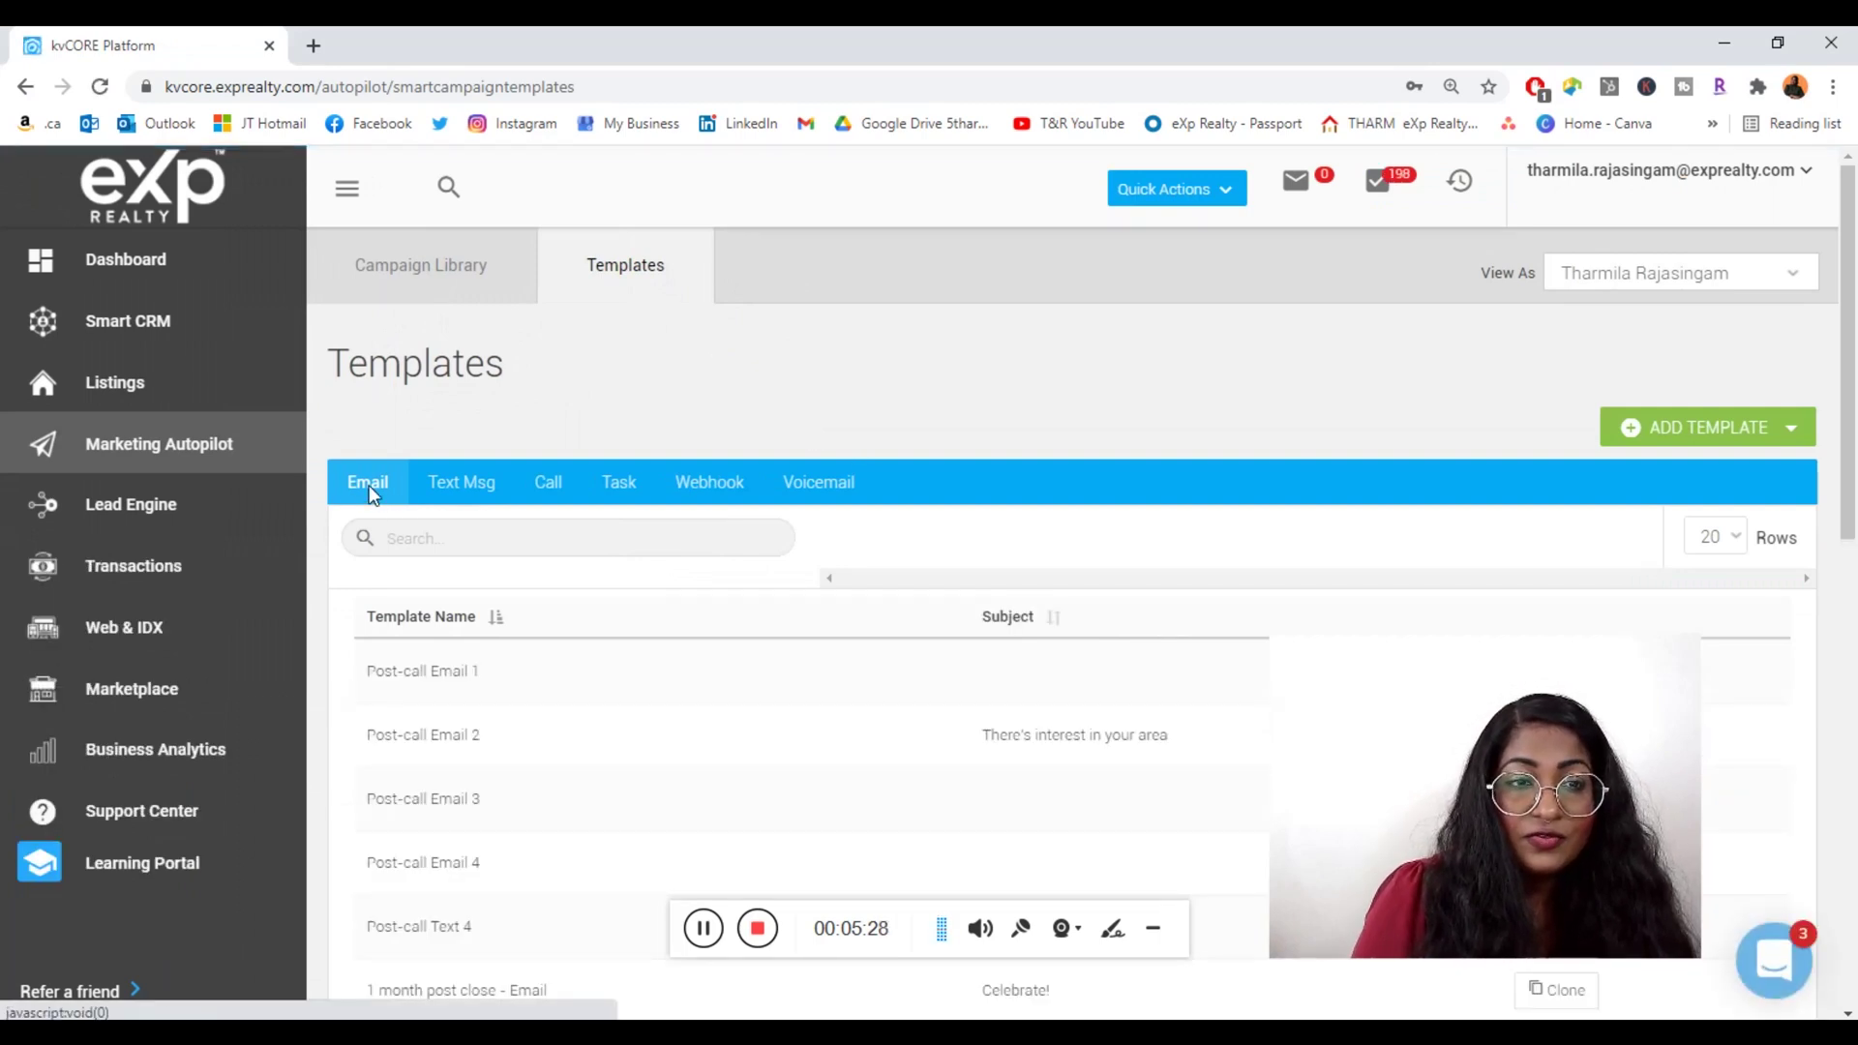
click(369, 485)
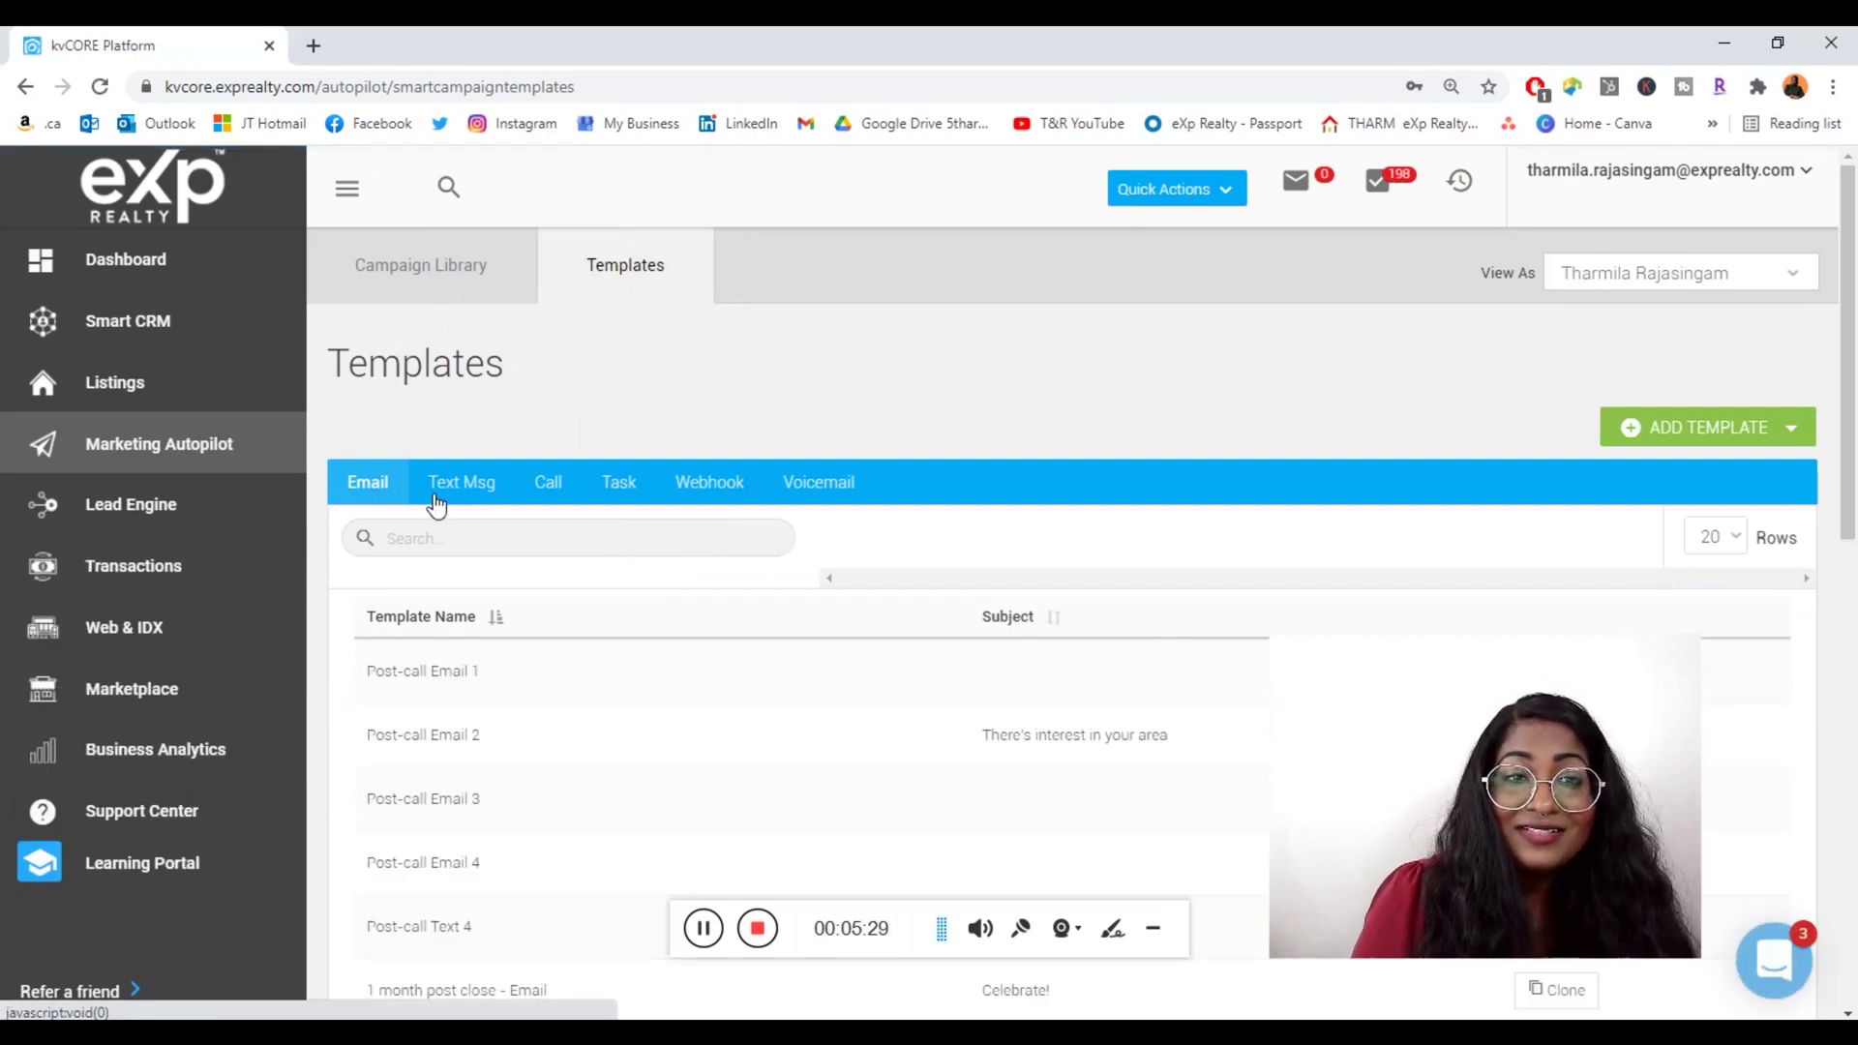
click(1730, 436)
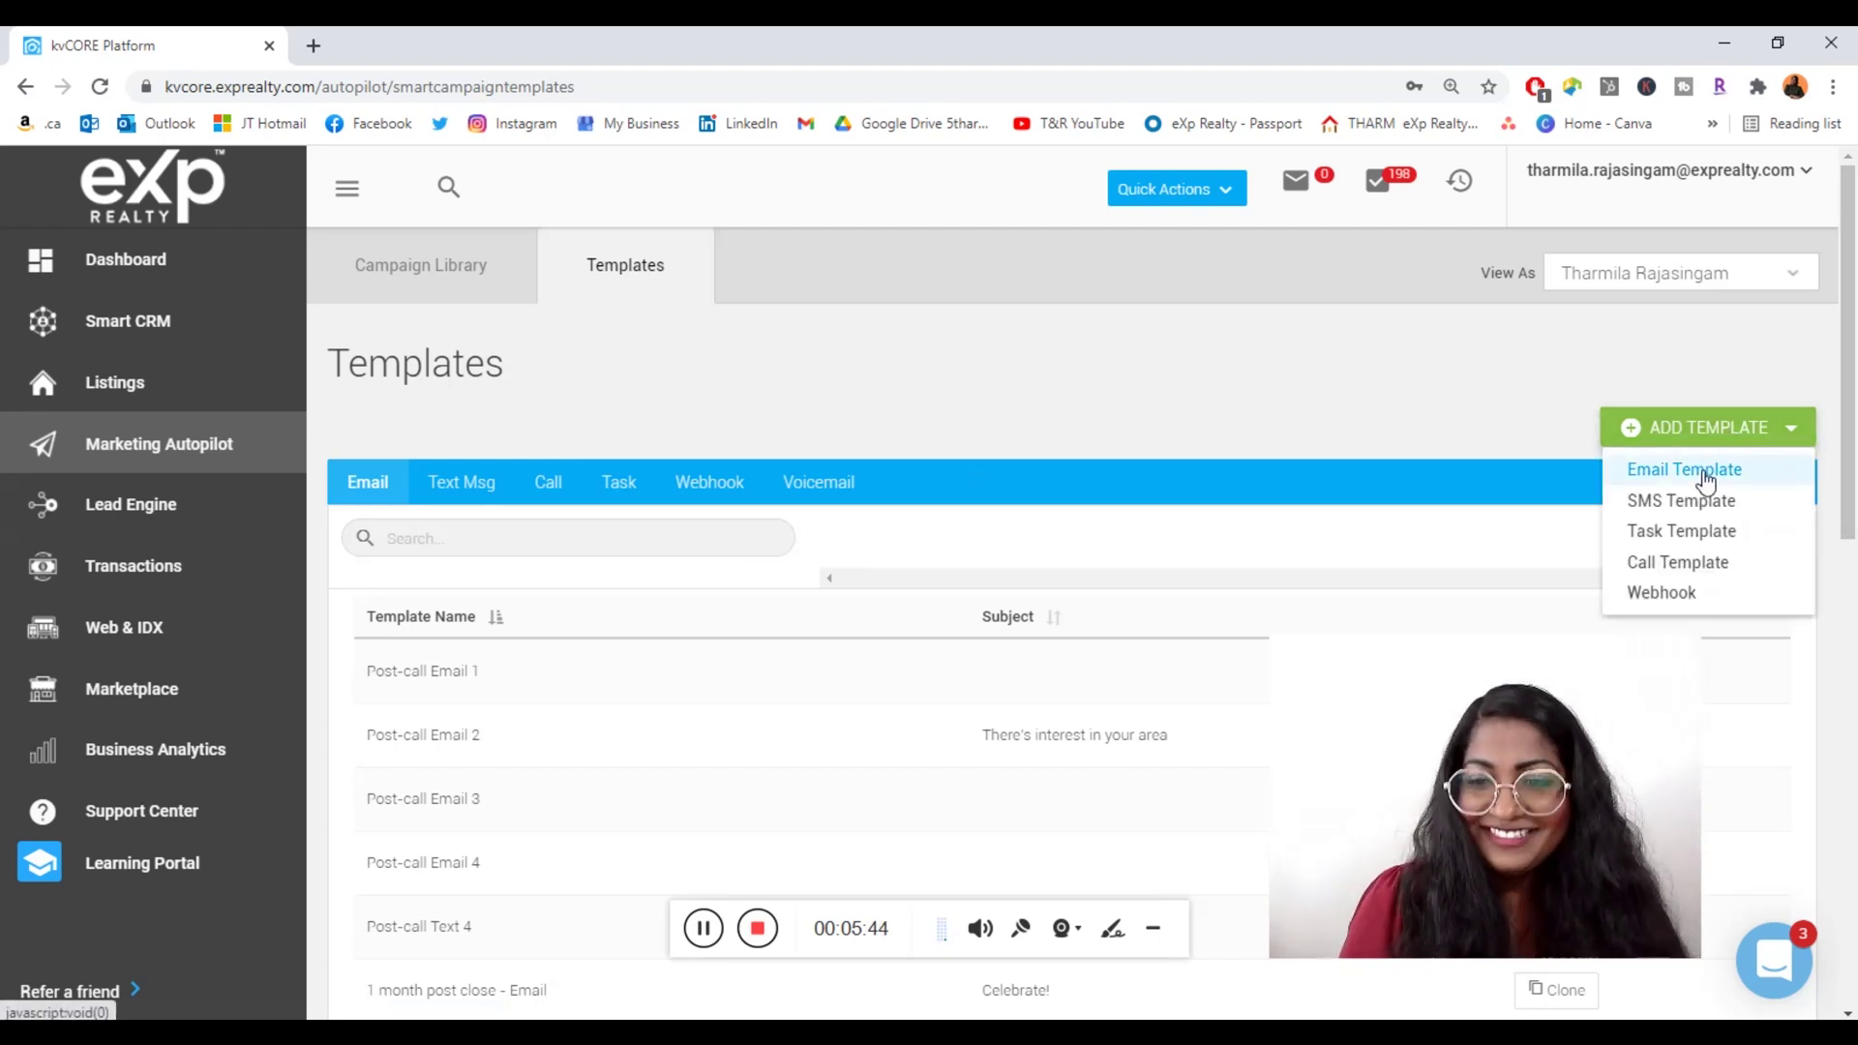
Step: Start a new Email Template and enter 'Test 2' as its Template Name
click(1706, 475)
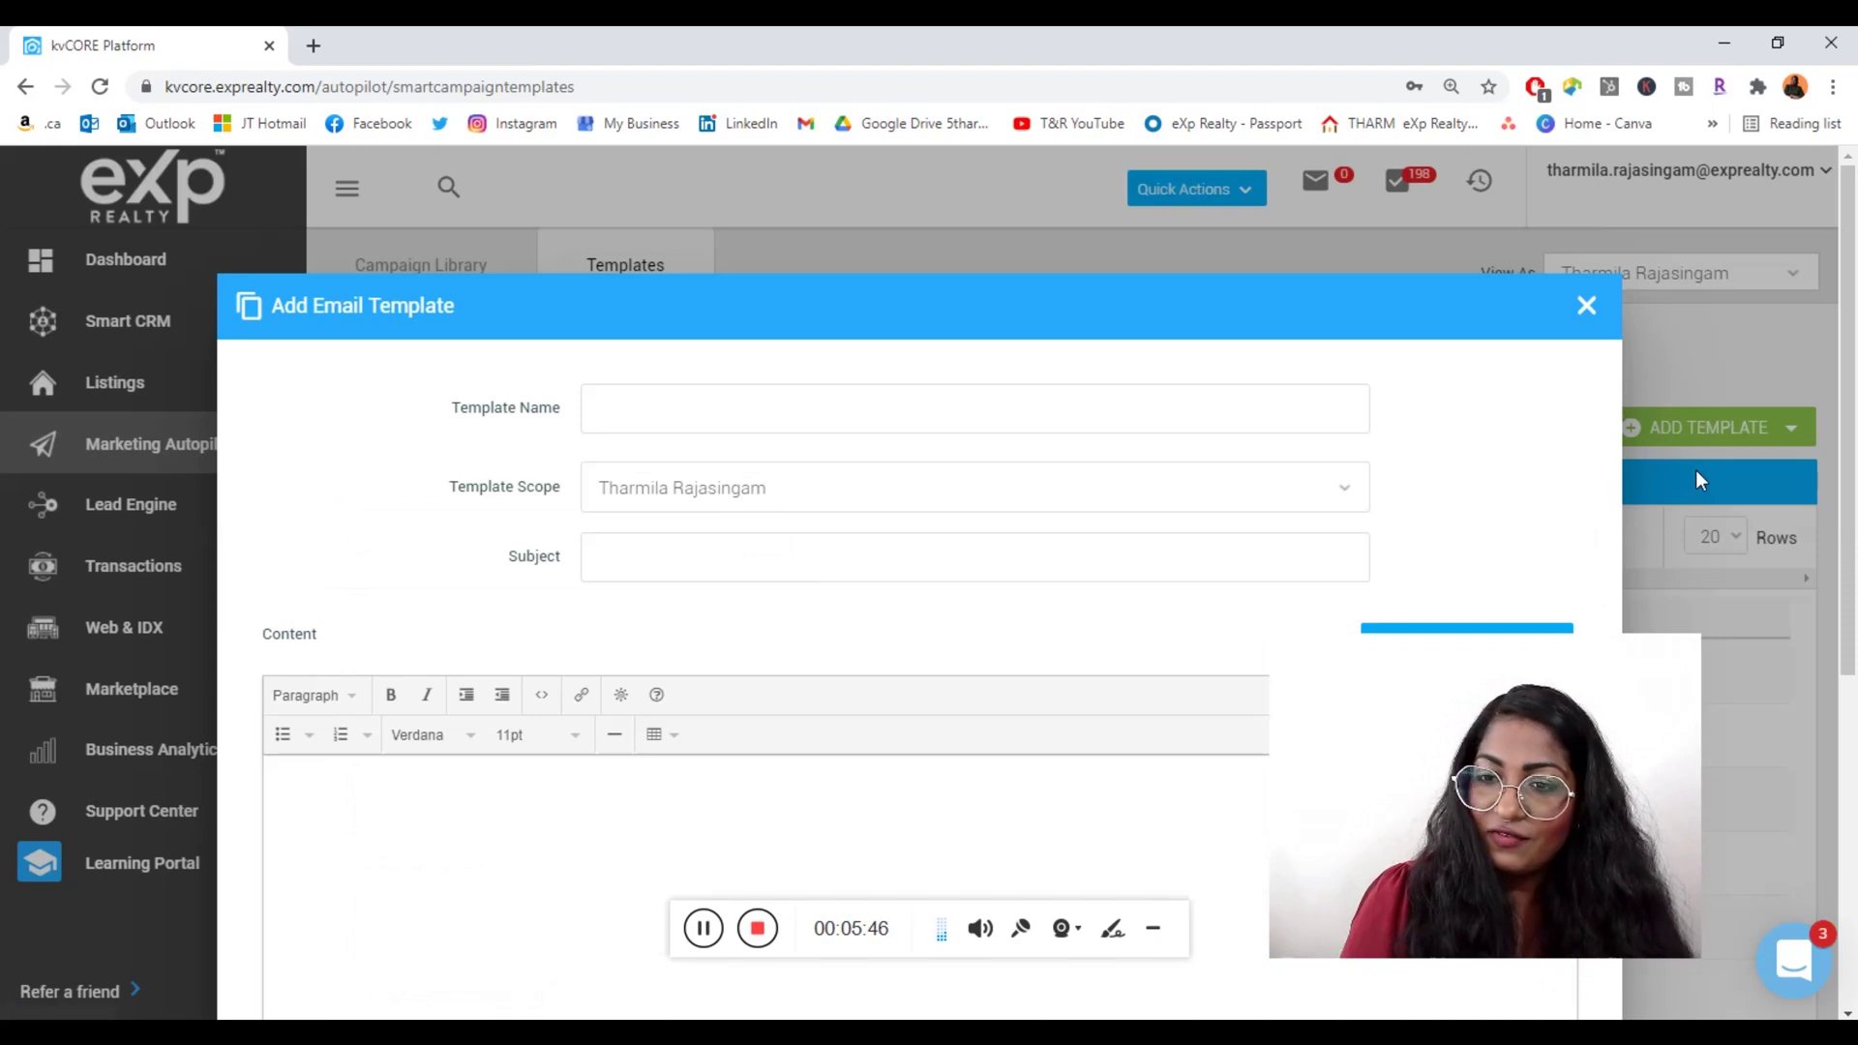
drag(1854, 261, 1854, 314)
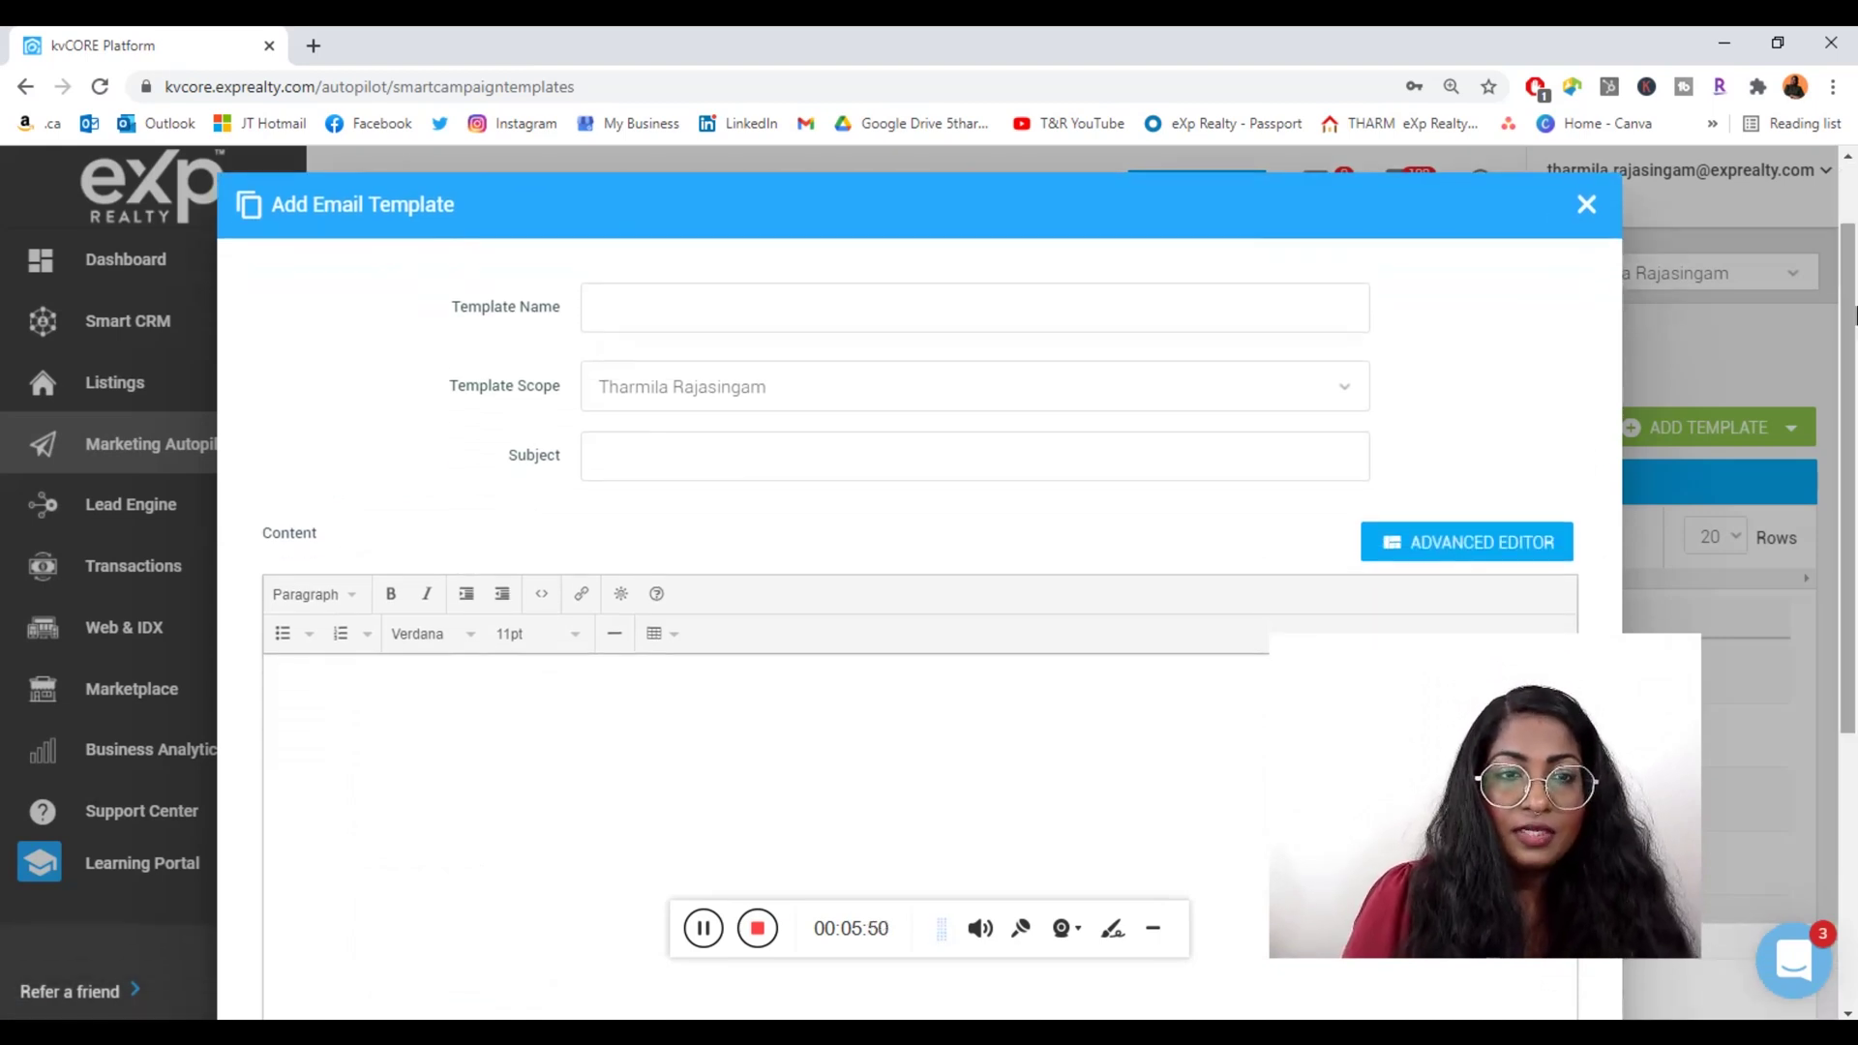
click(707, 311)
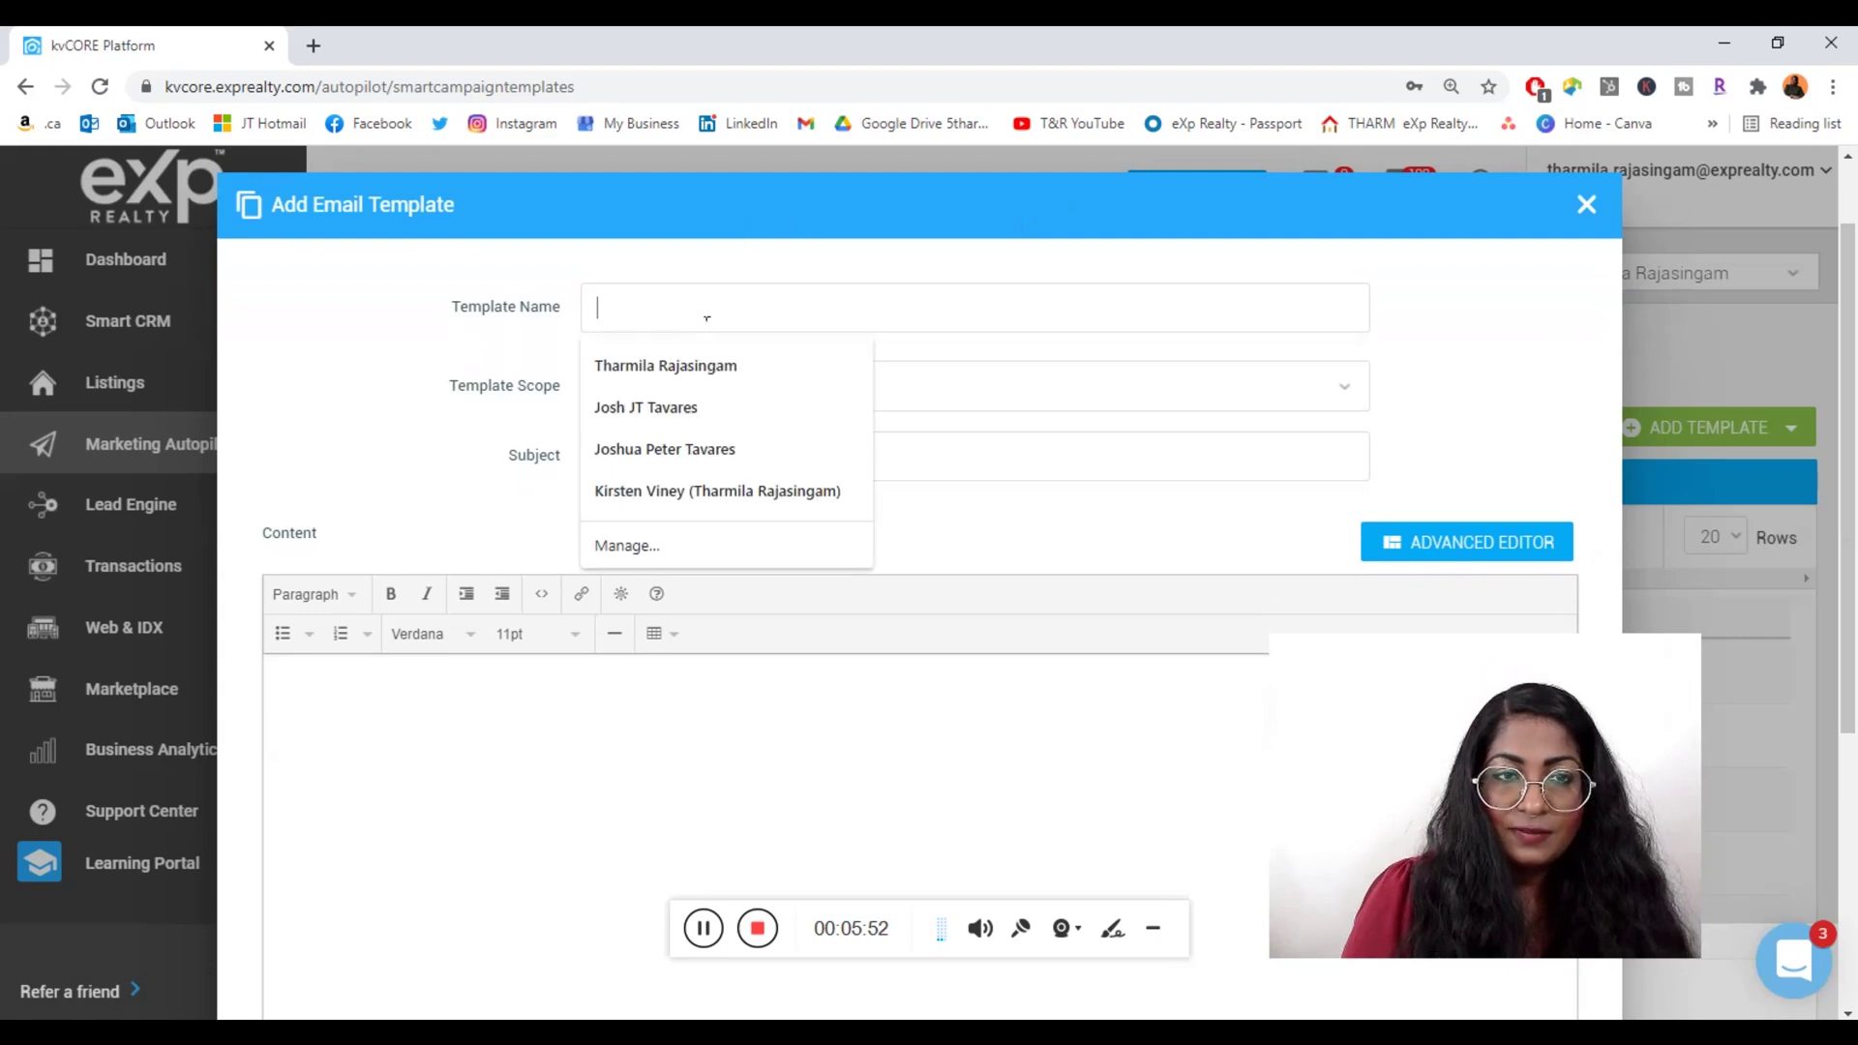
text(T)
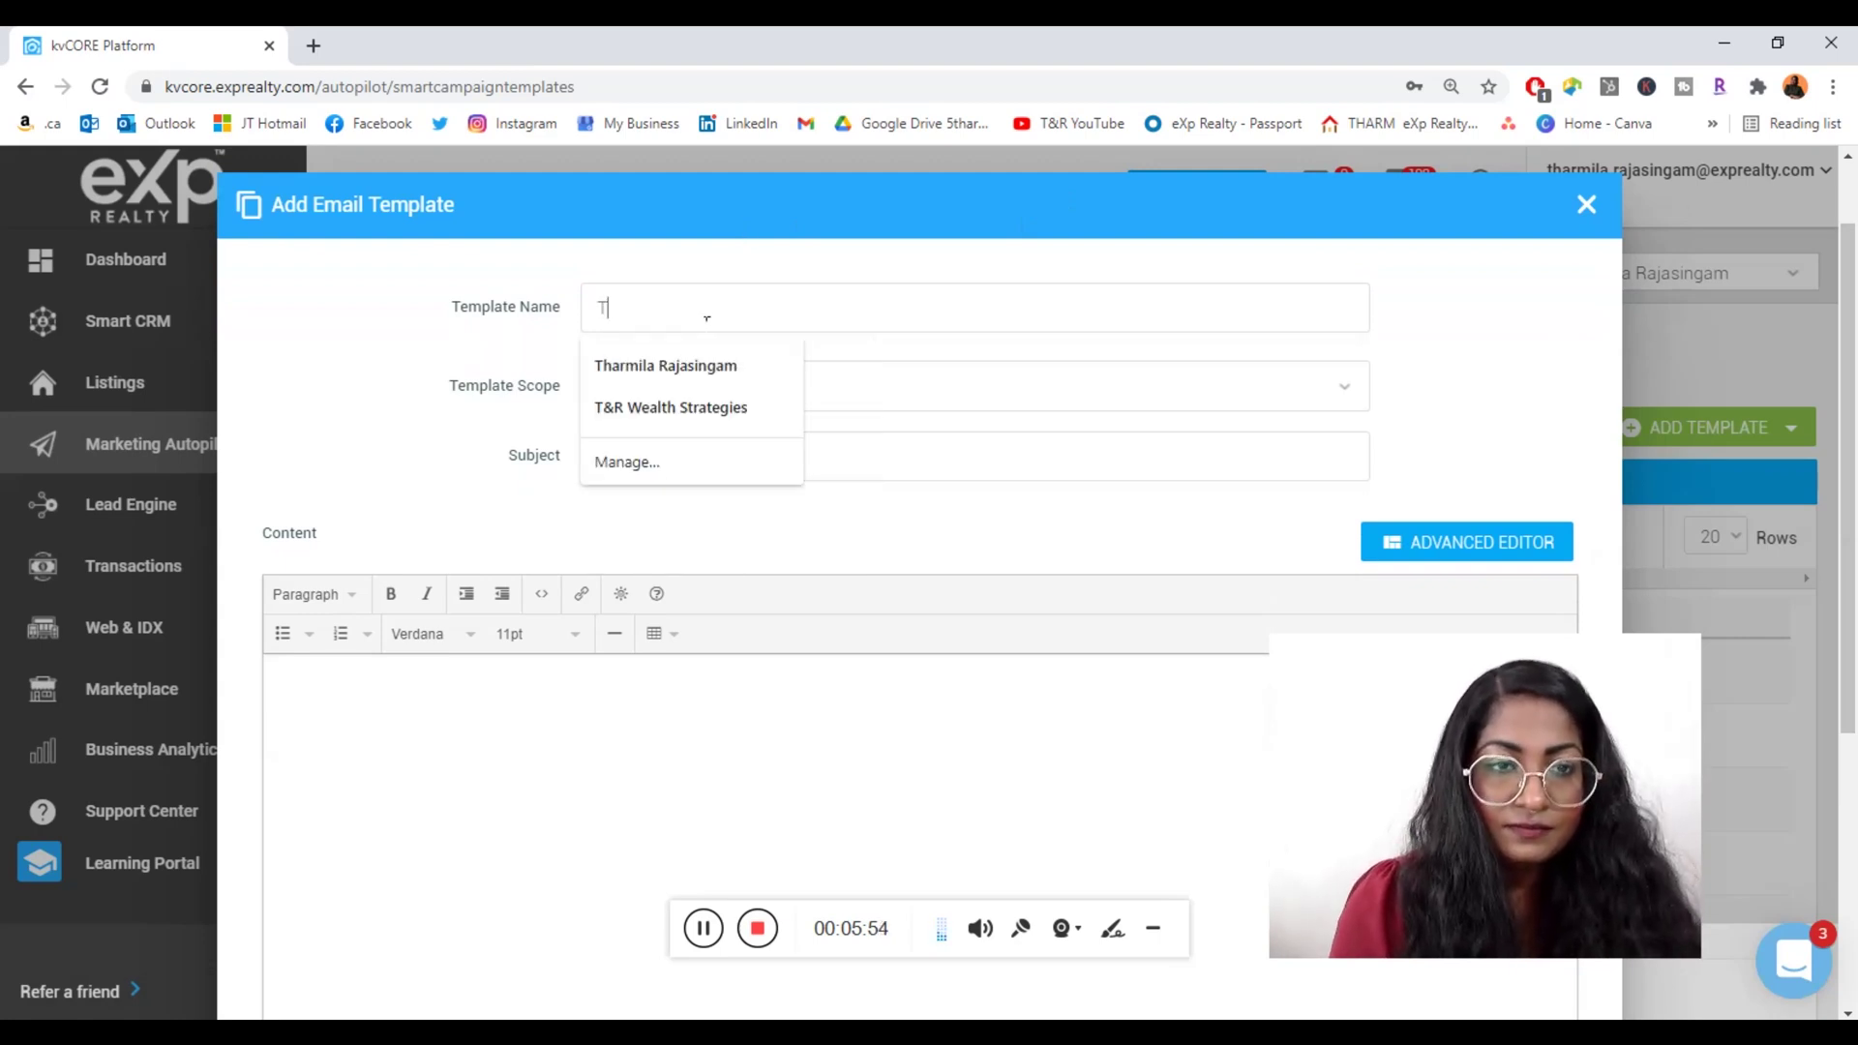
text(est)
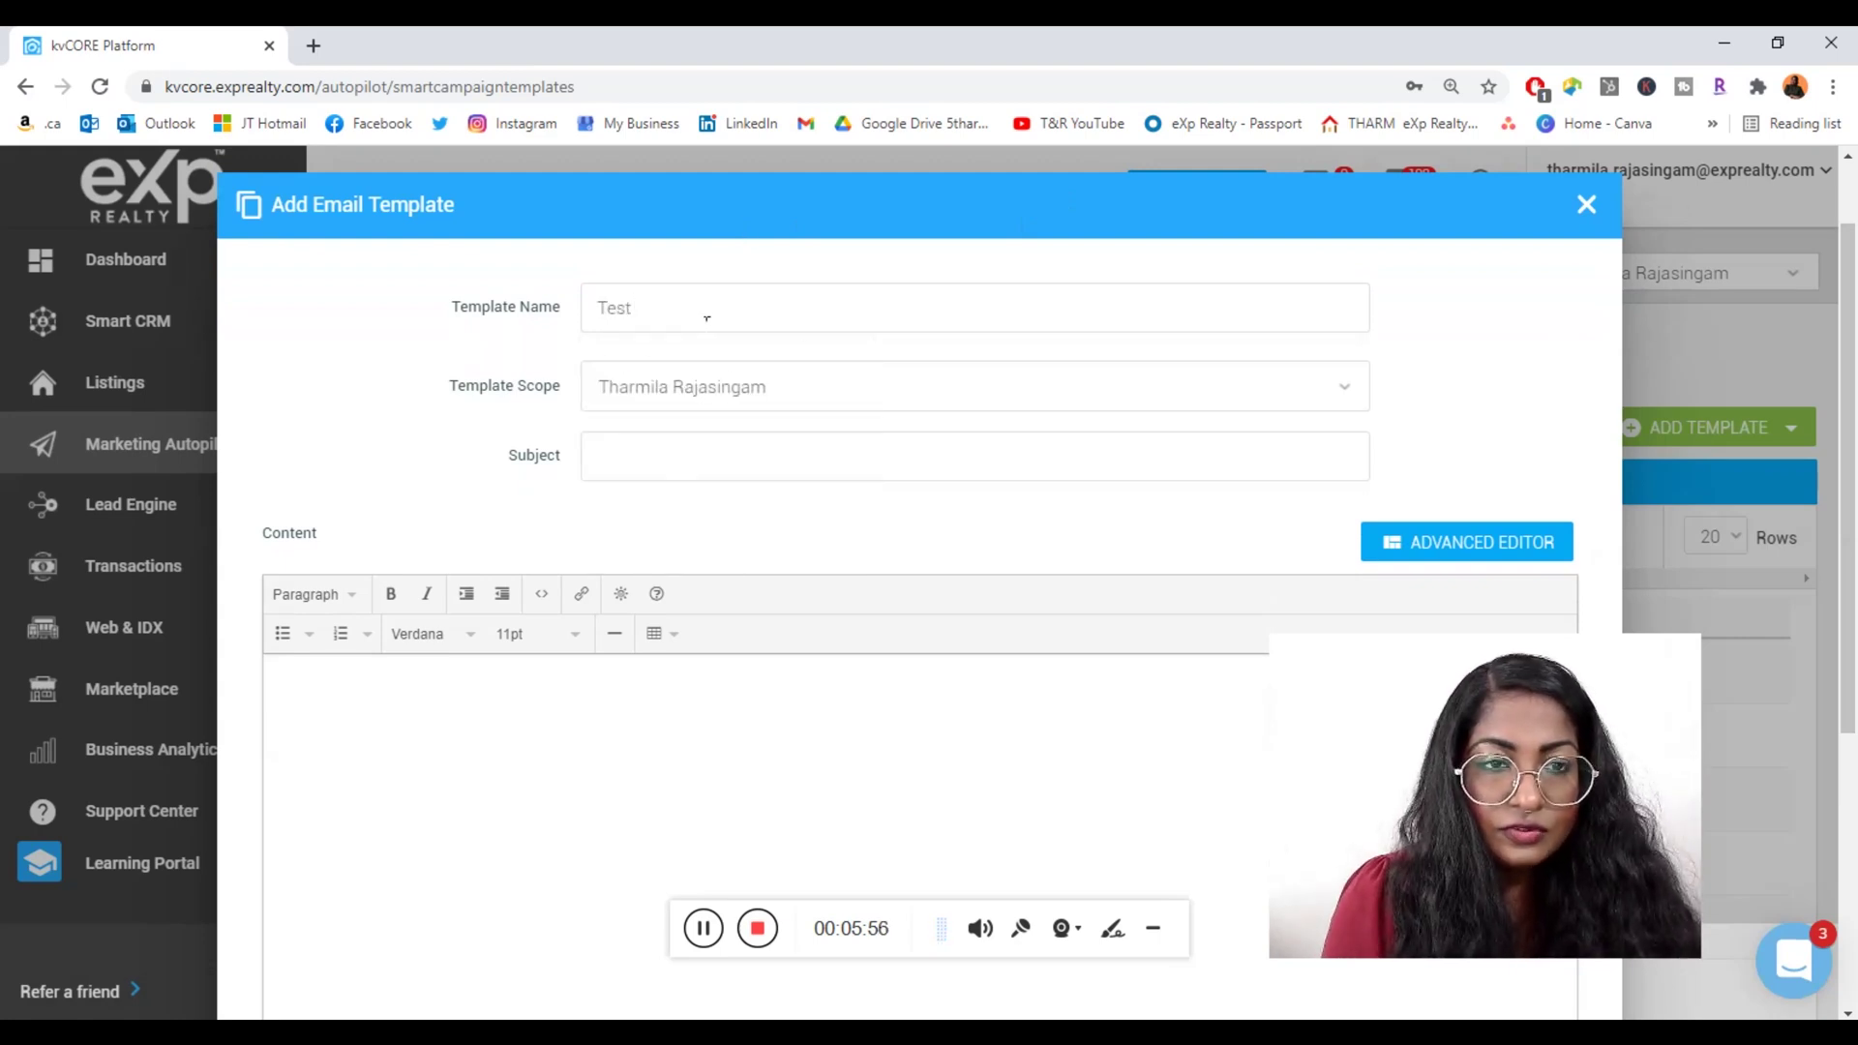
text( 2)
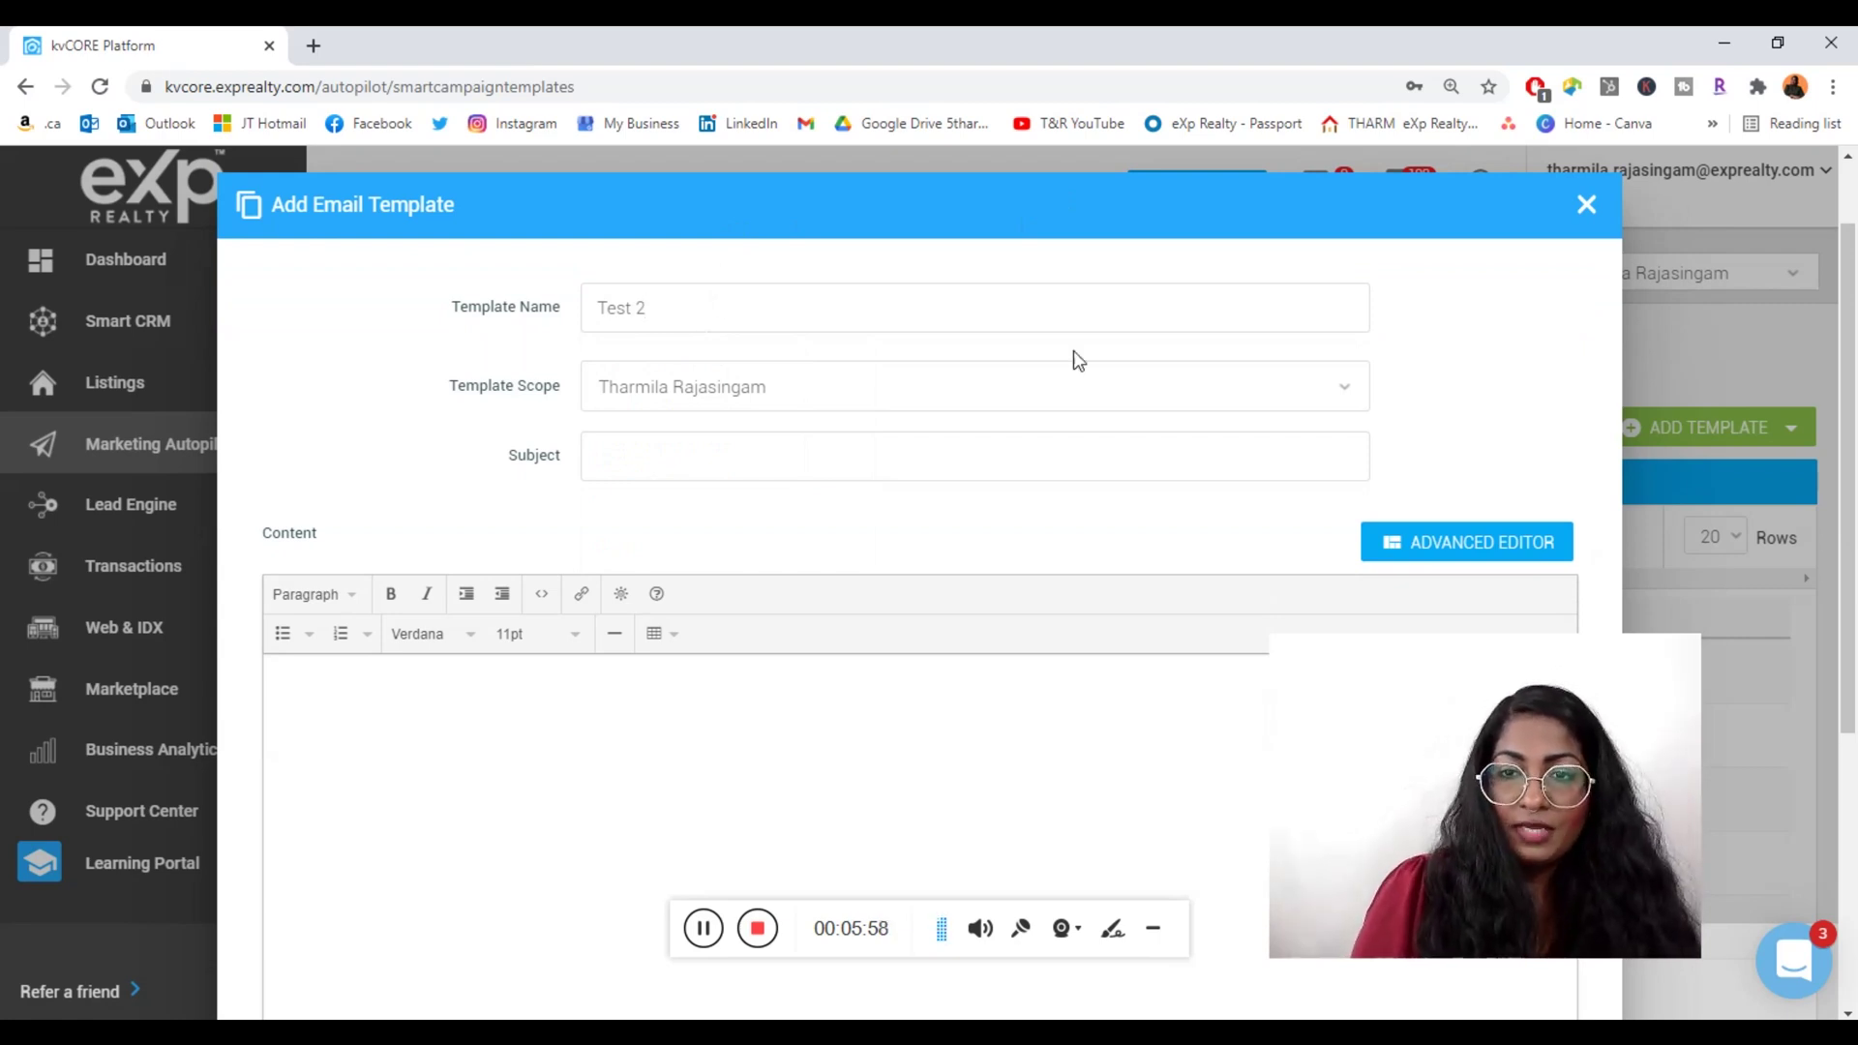
drag(1661, 708, 1784, 689)
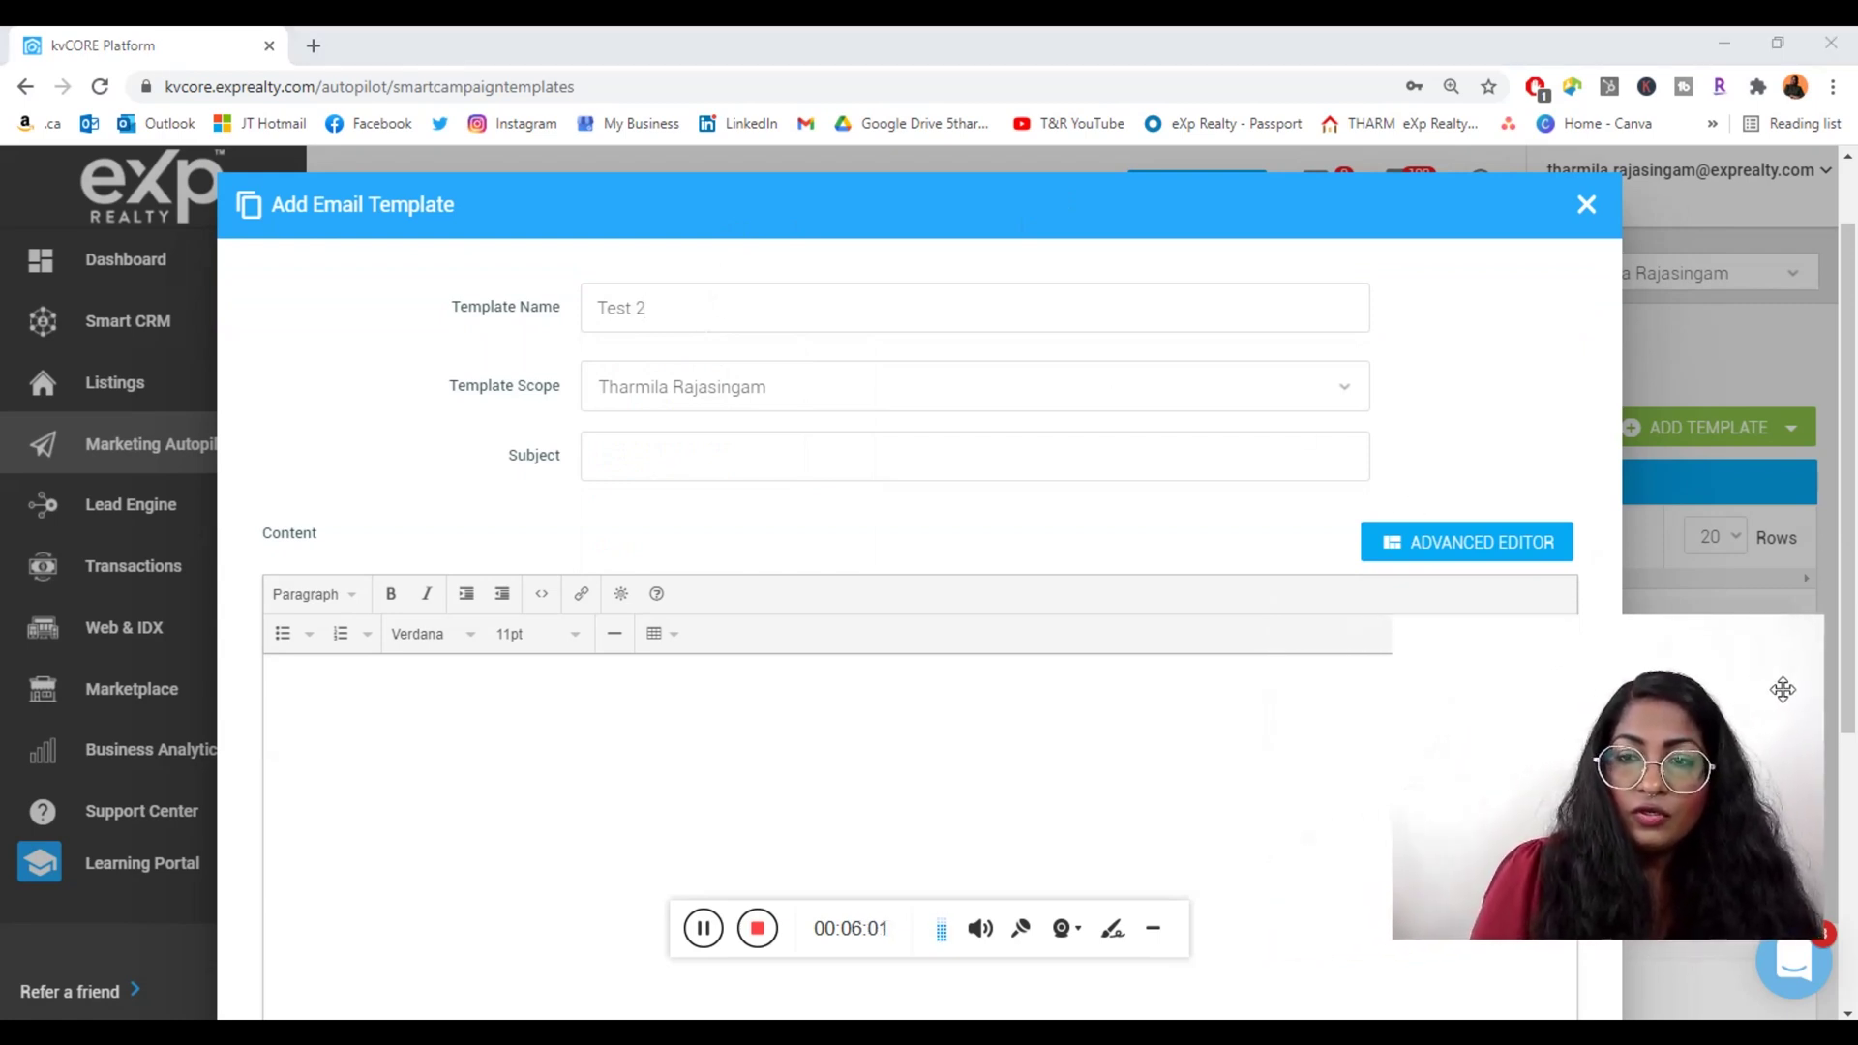
scroll(455, 601, down, 1)
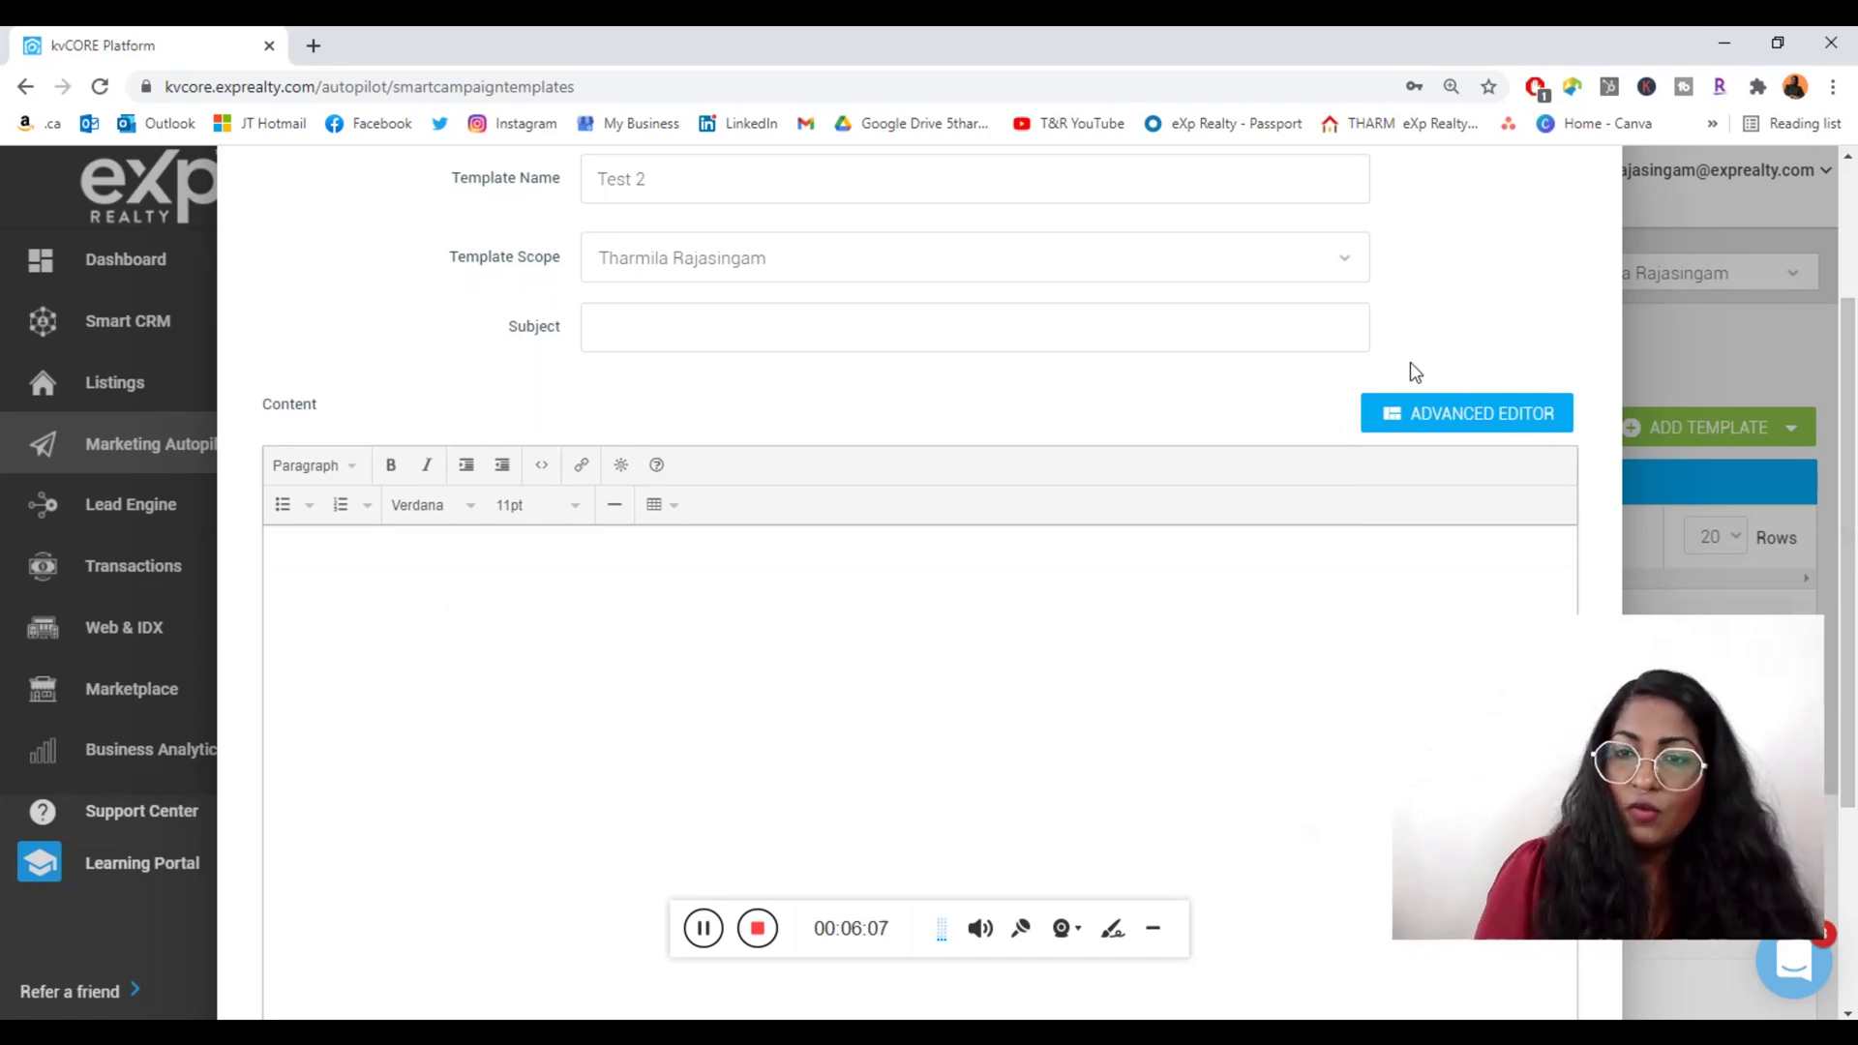
Step: Switch the Test 2 content to the Advanced Editor, confirming 'Yes, switch!', and bring up its empty builder
click(1431, 422)
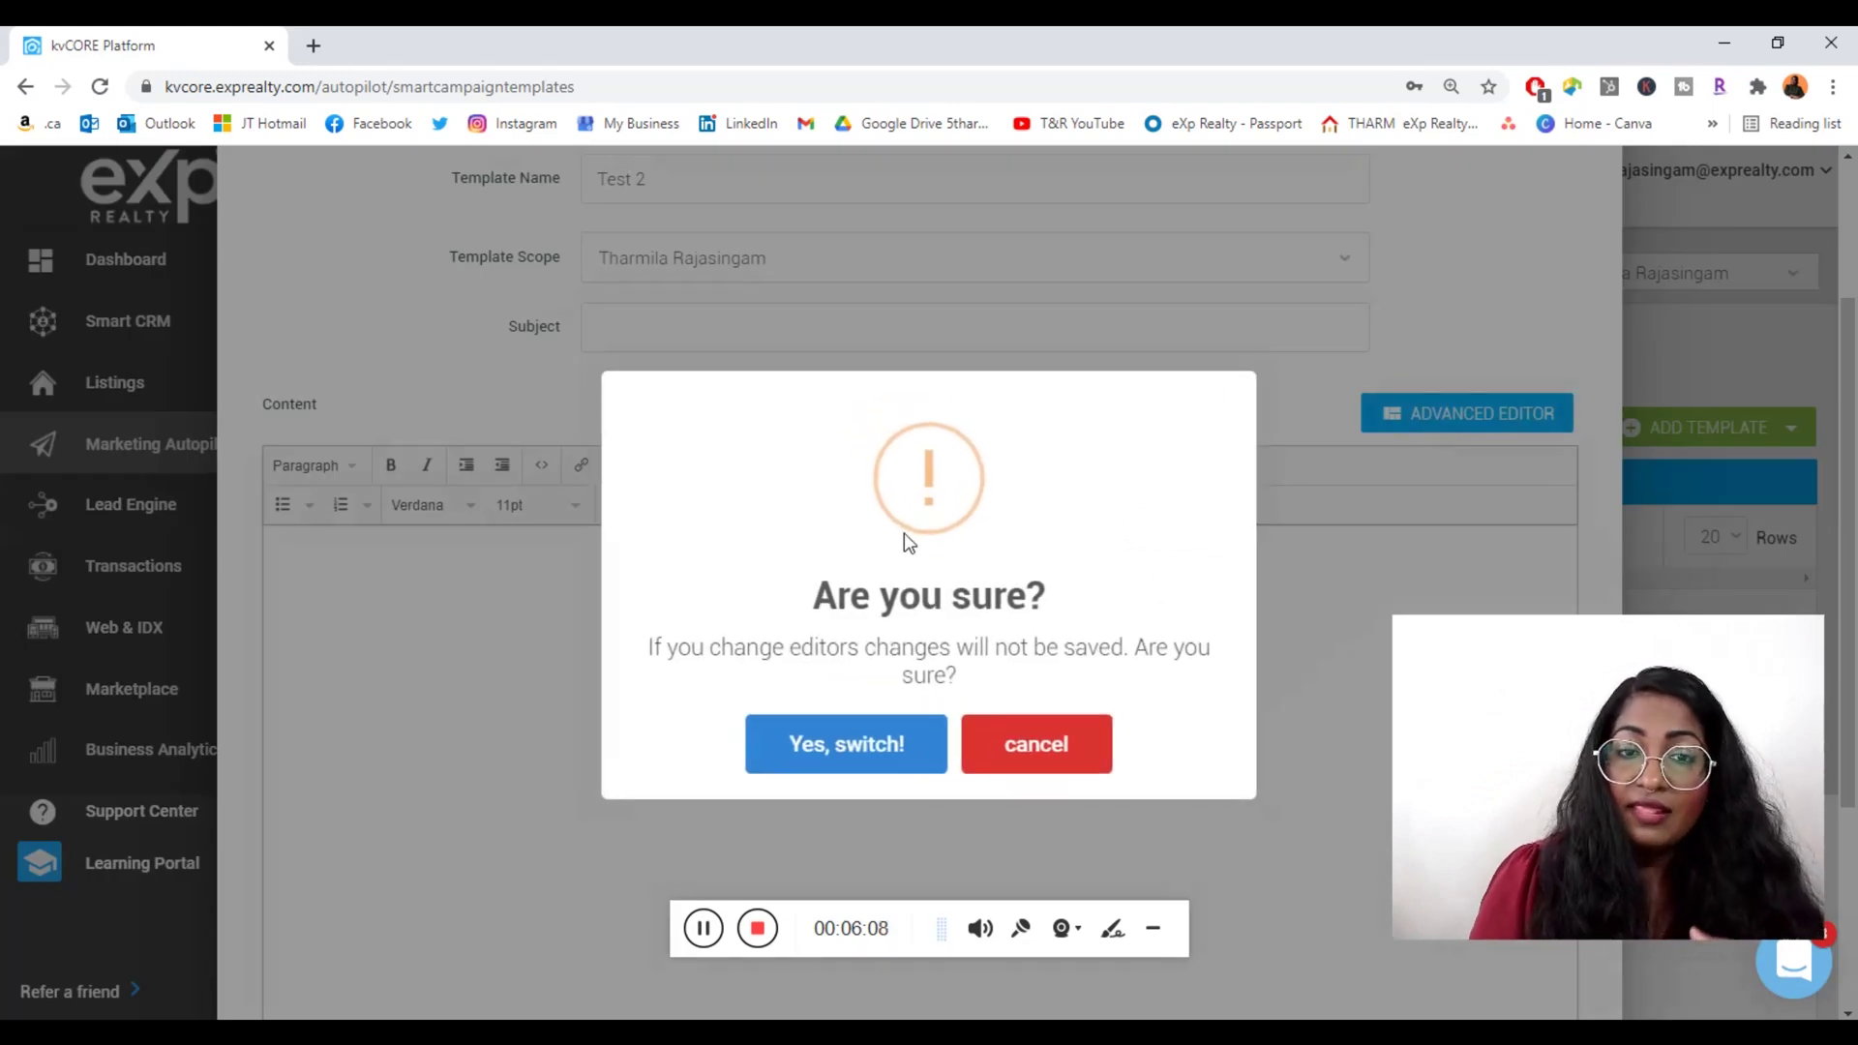
click(881, 765)
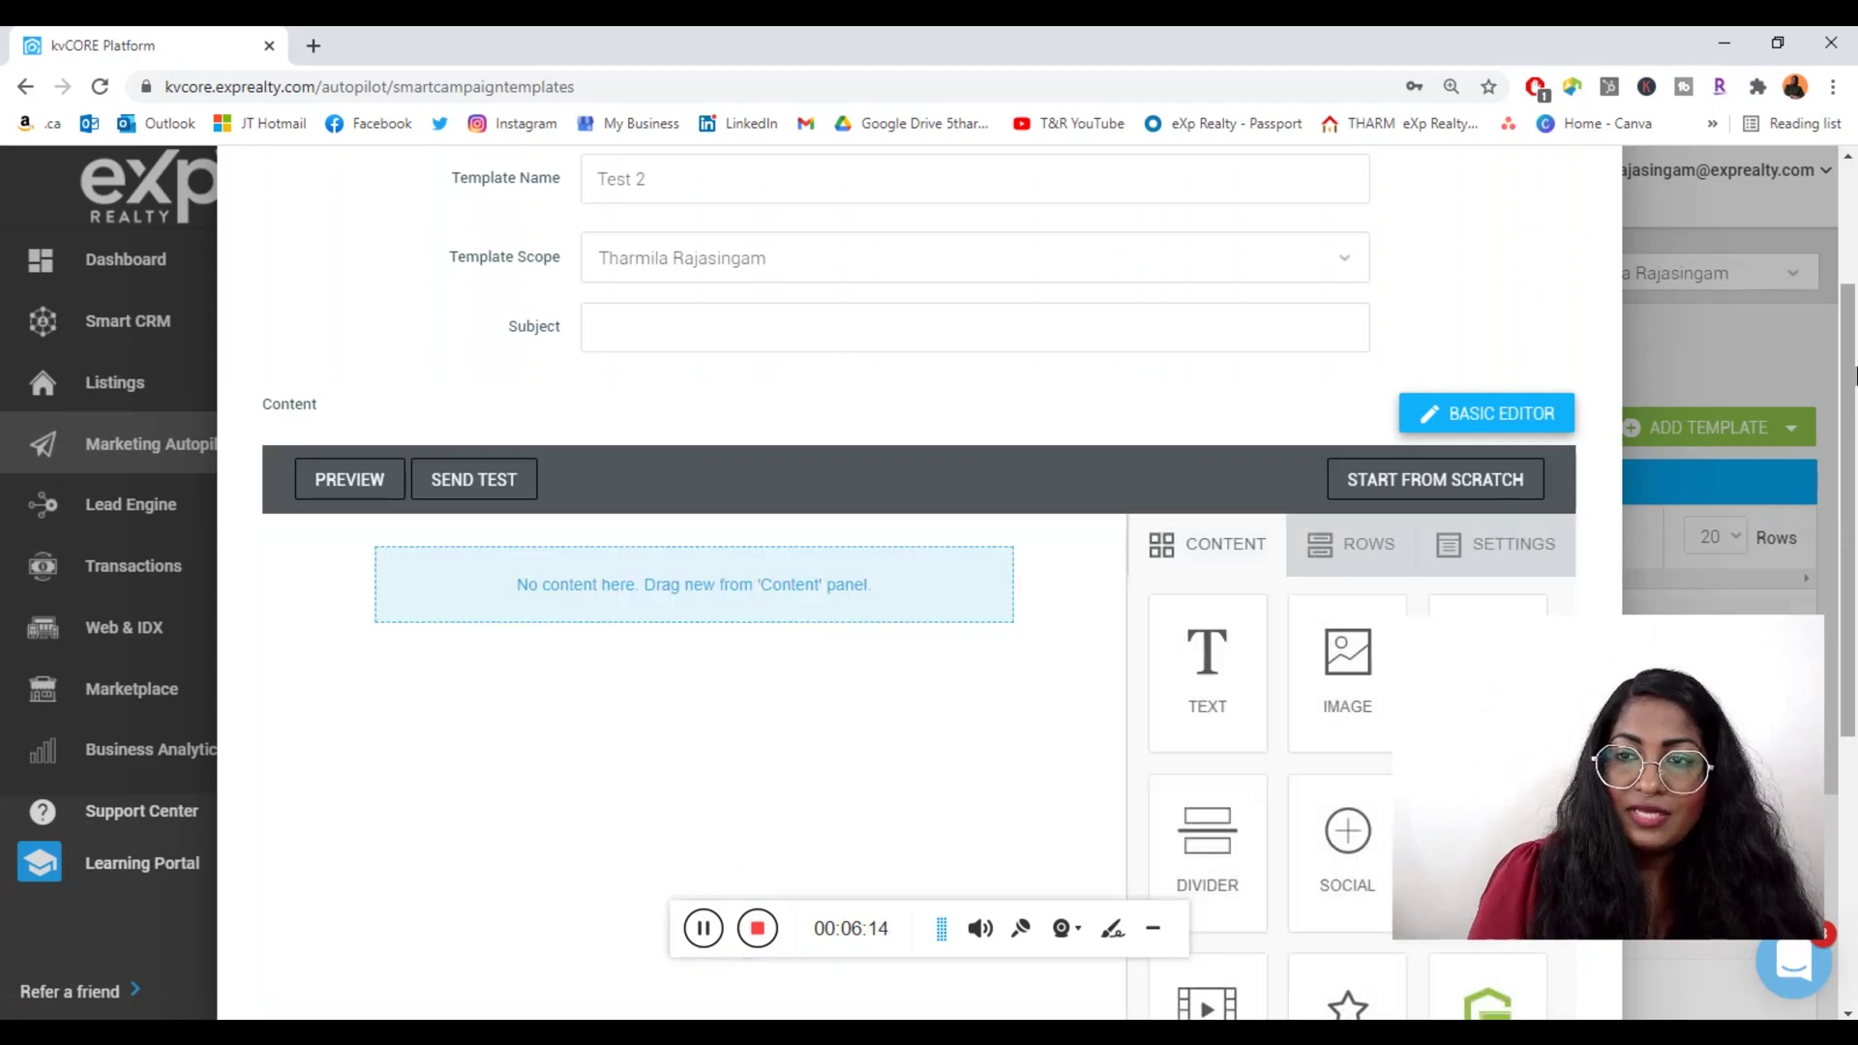
drag(1856, 375, 1856, 455)
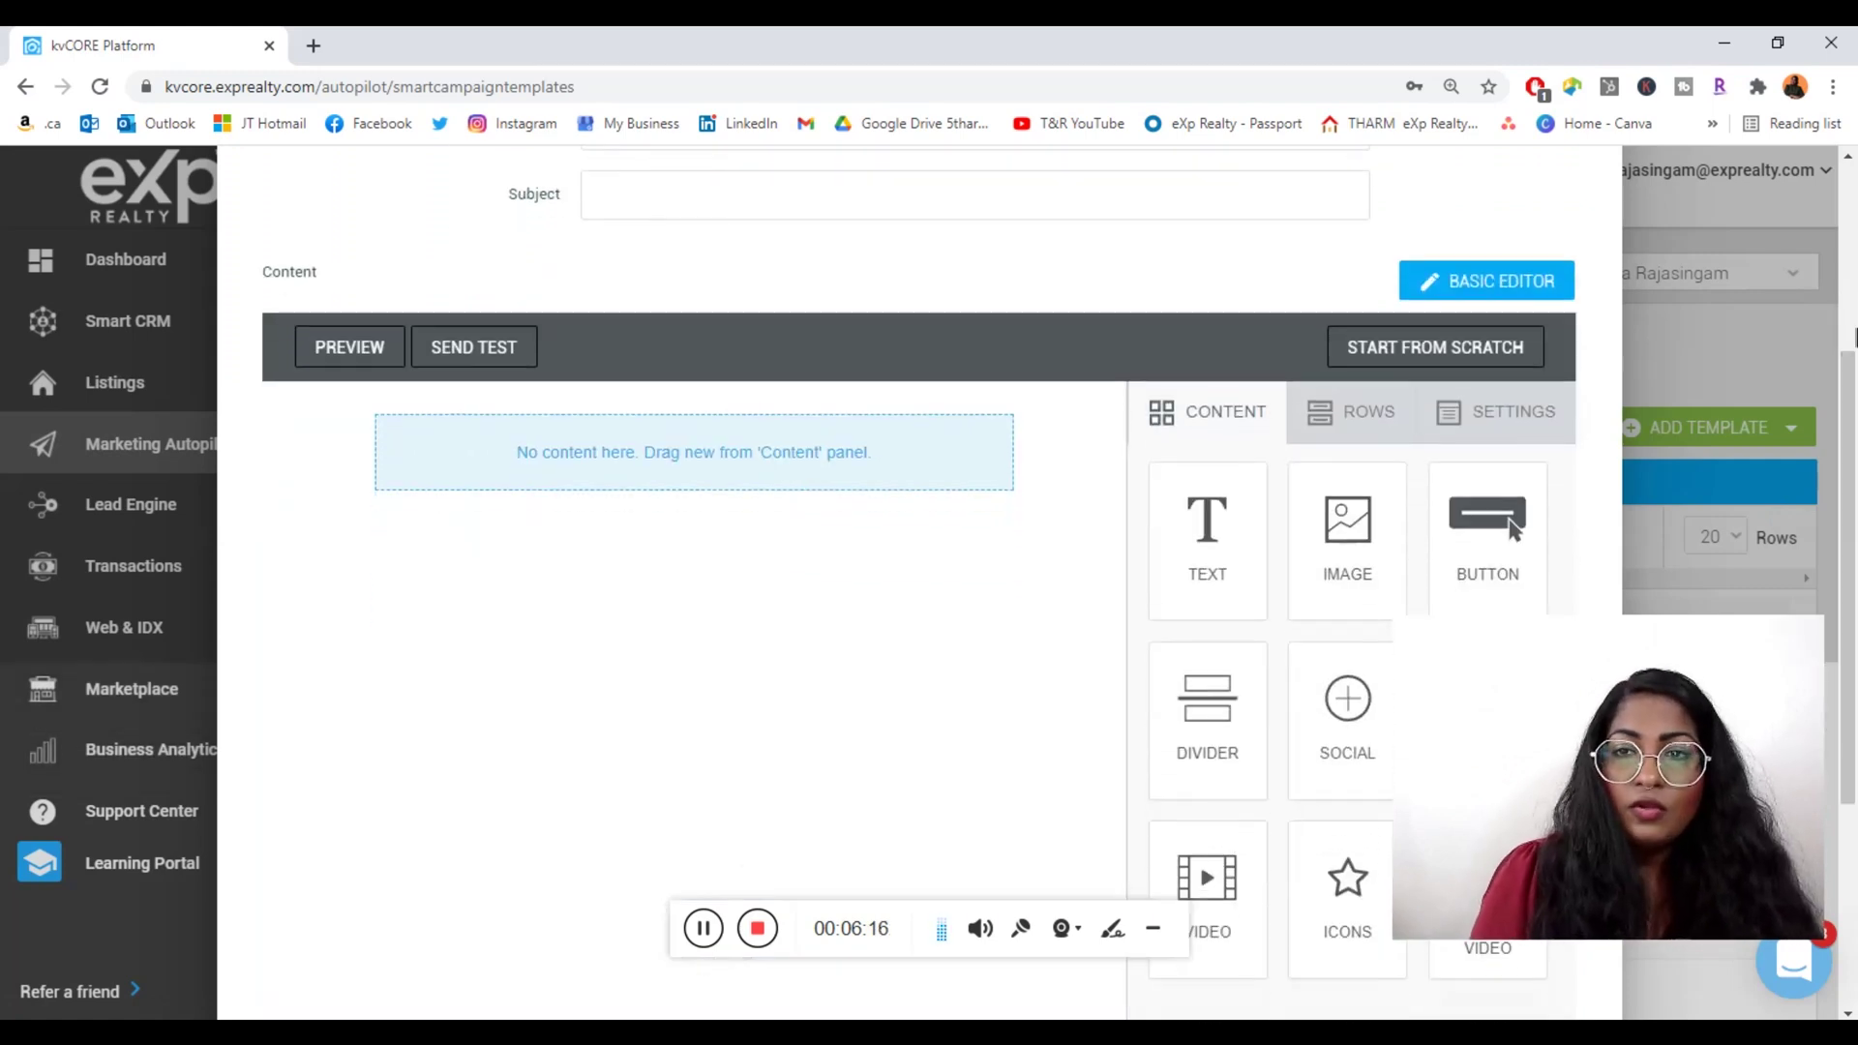
scroll(1855, 337, down, 1)
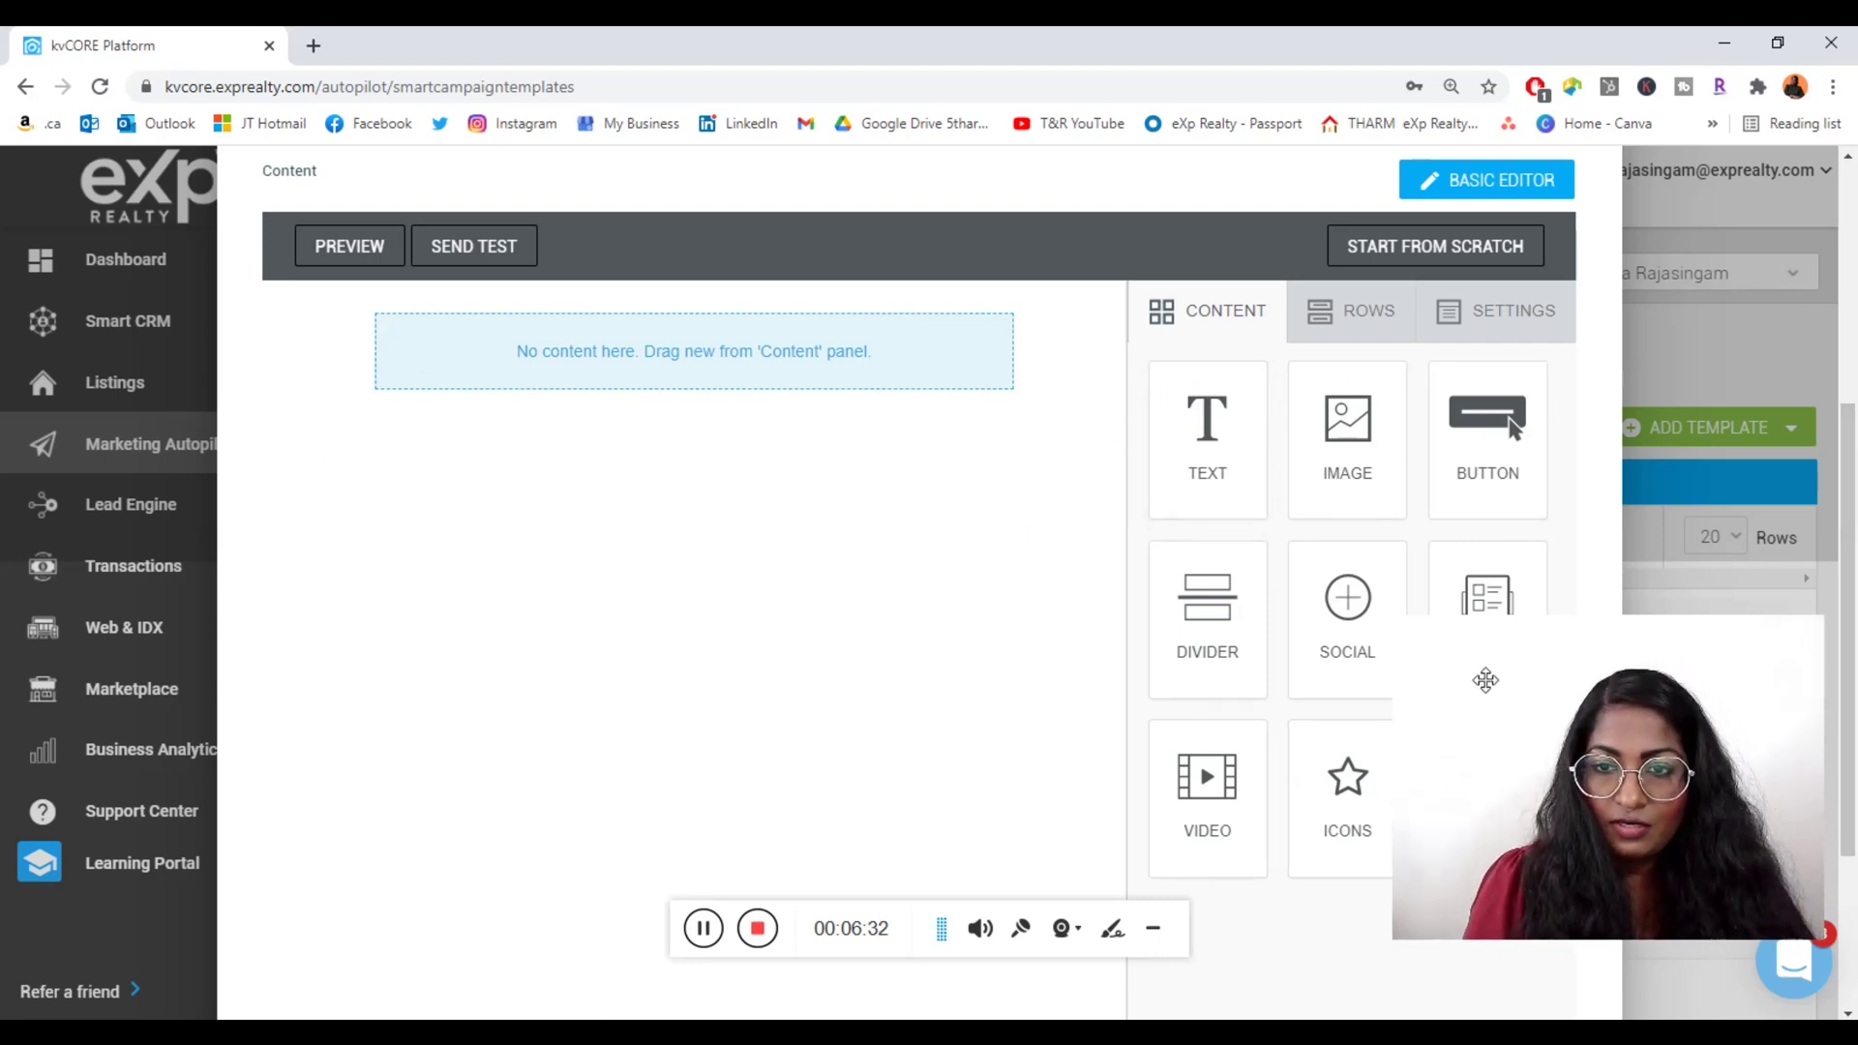
drag(1485, 681, 1468, 690)
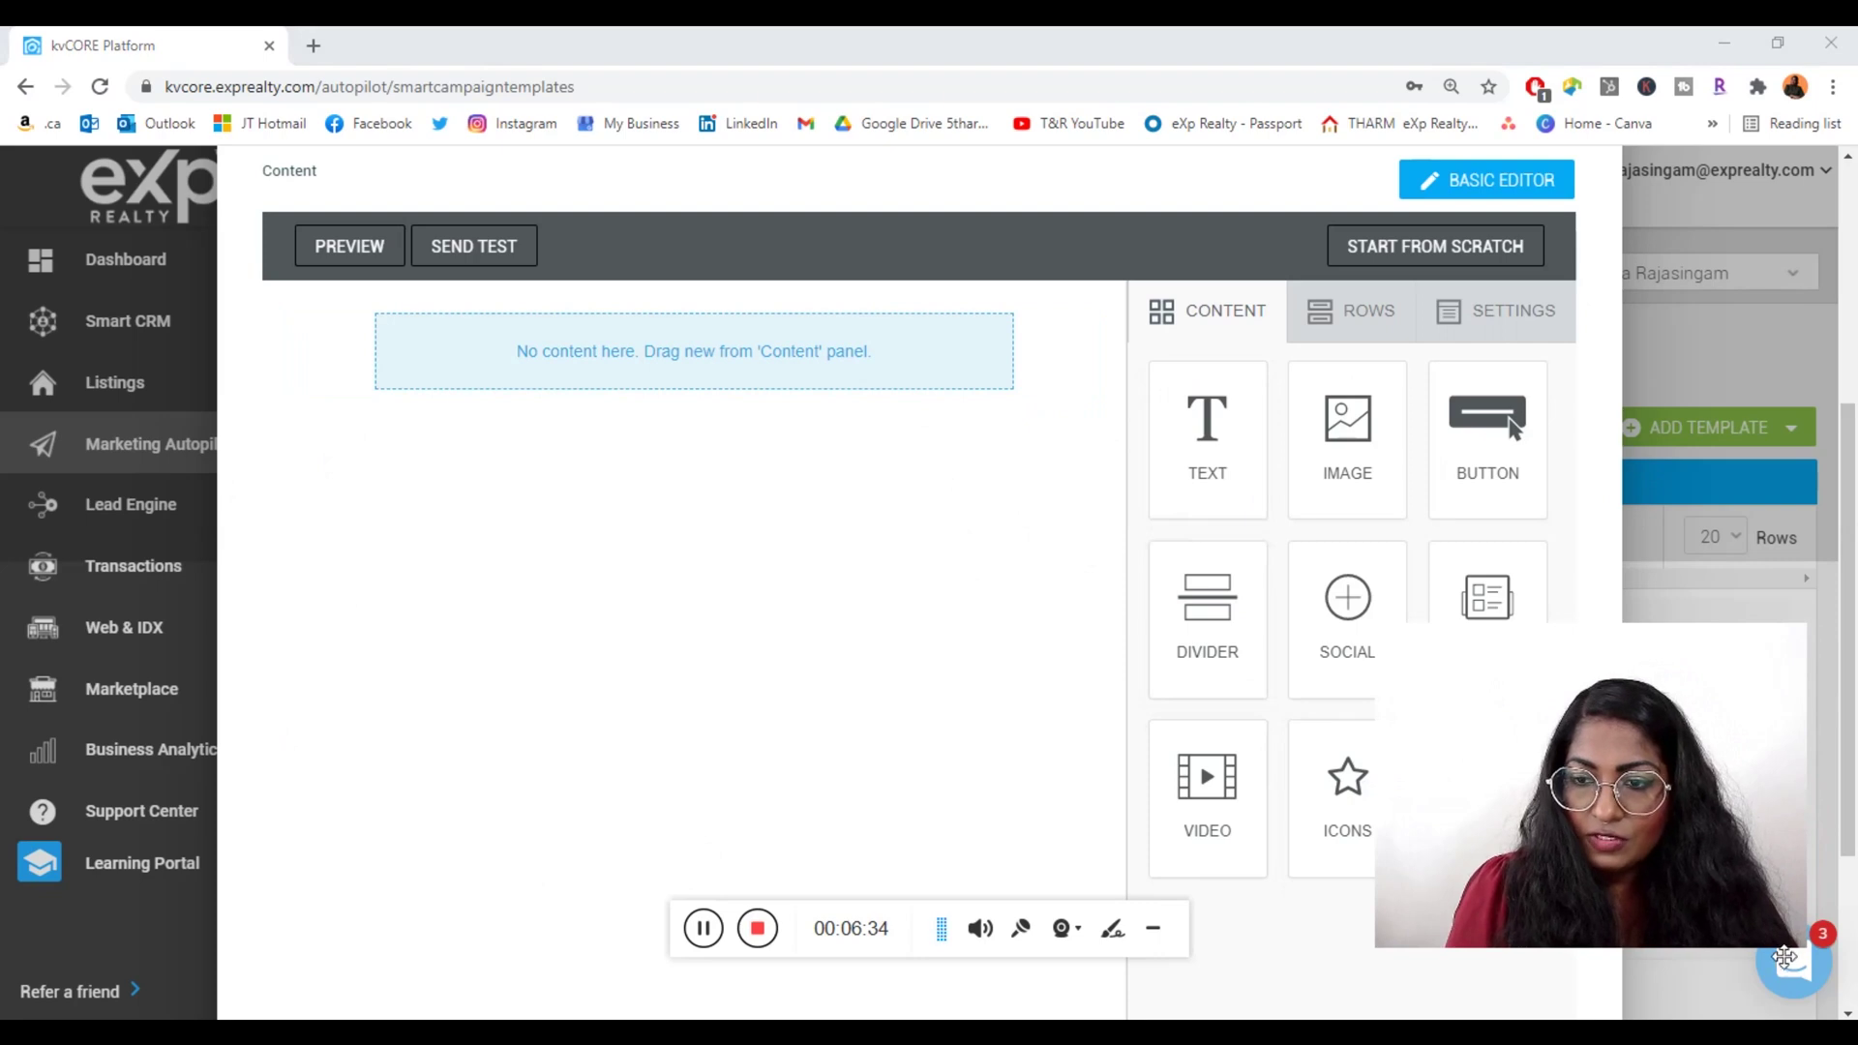
drag(1812, 954, 1728, 960)
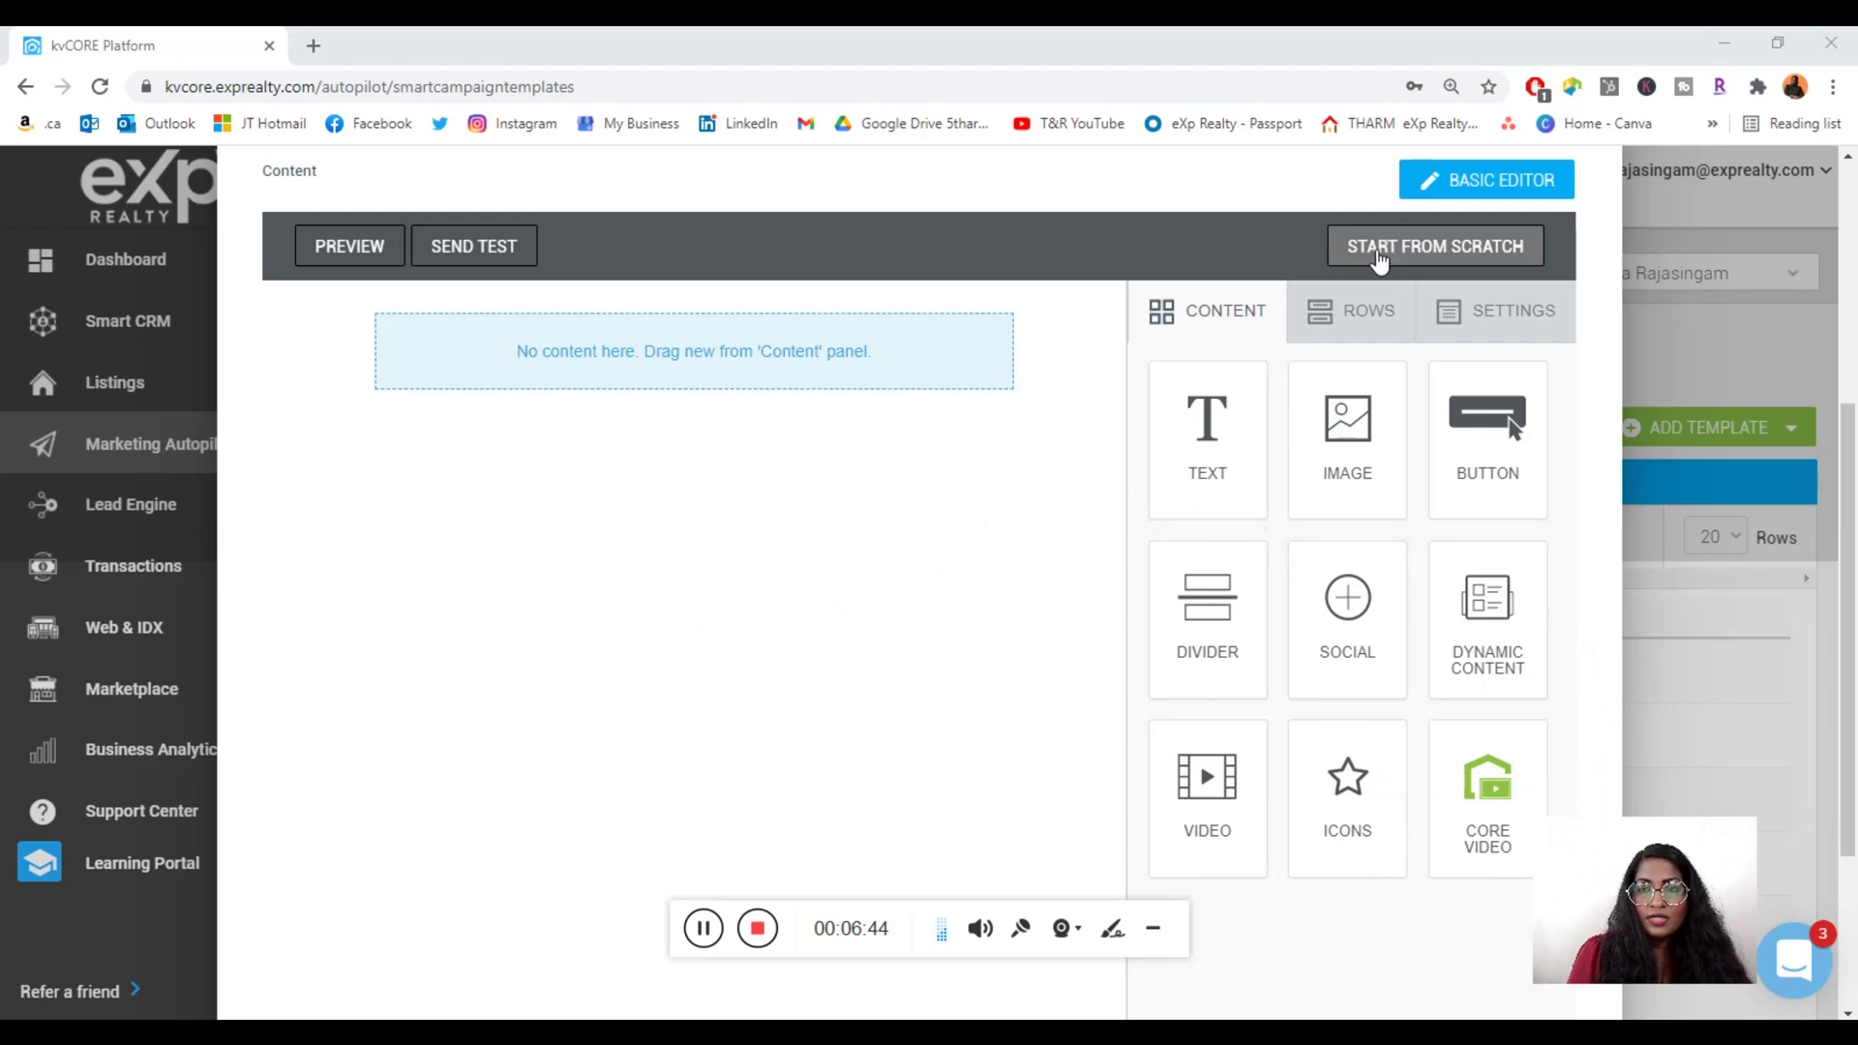
Step: Add a one-third plus two-thirds row and two more single-column rows below the existing row
click(1372, 312)
drag(1270, 503, 624, 363)
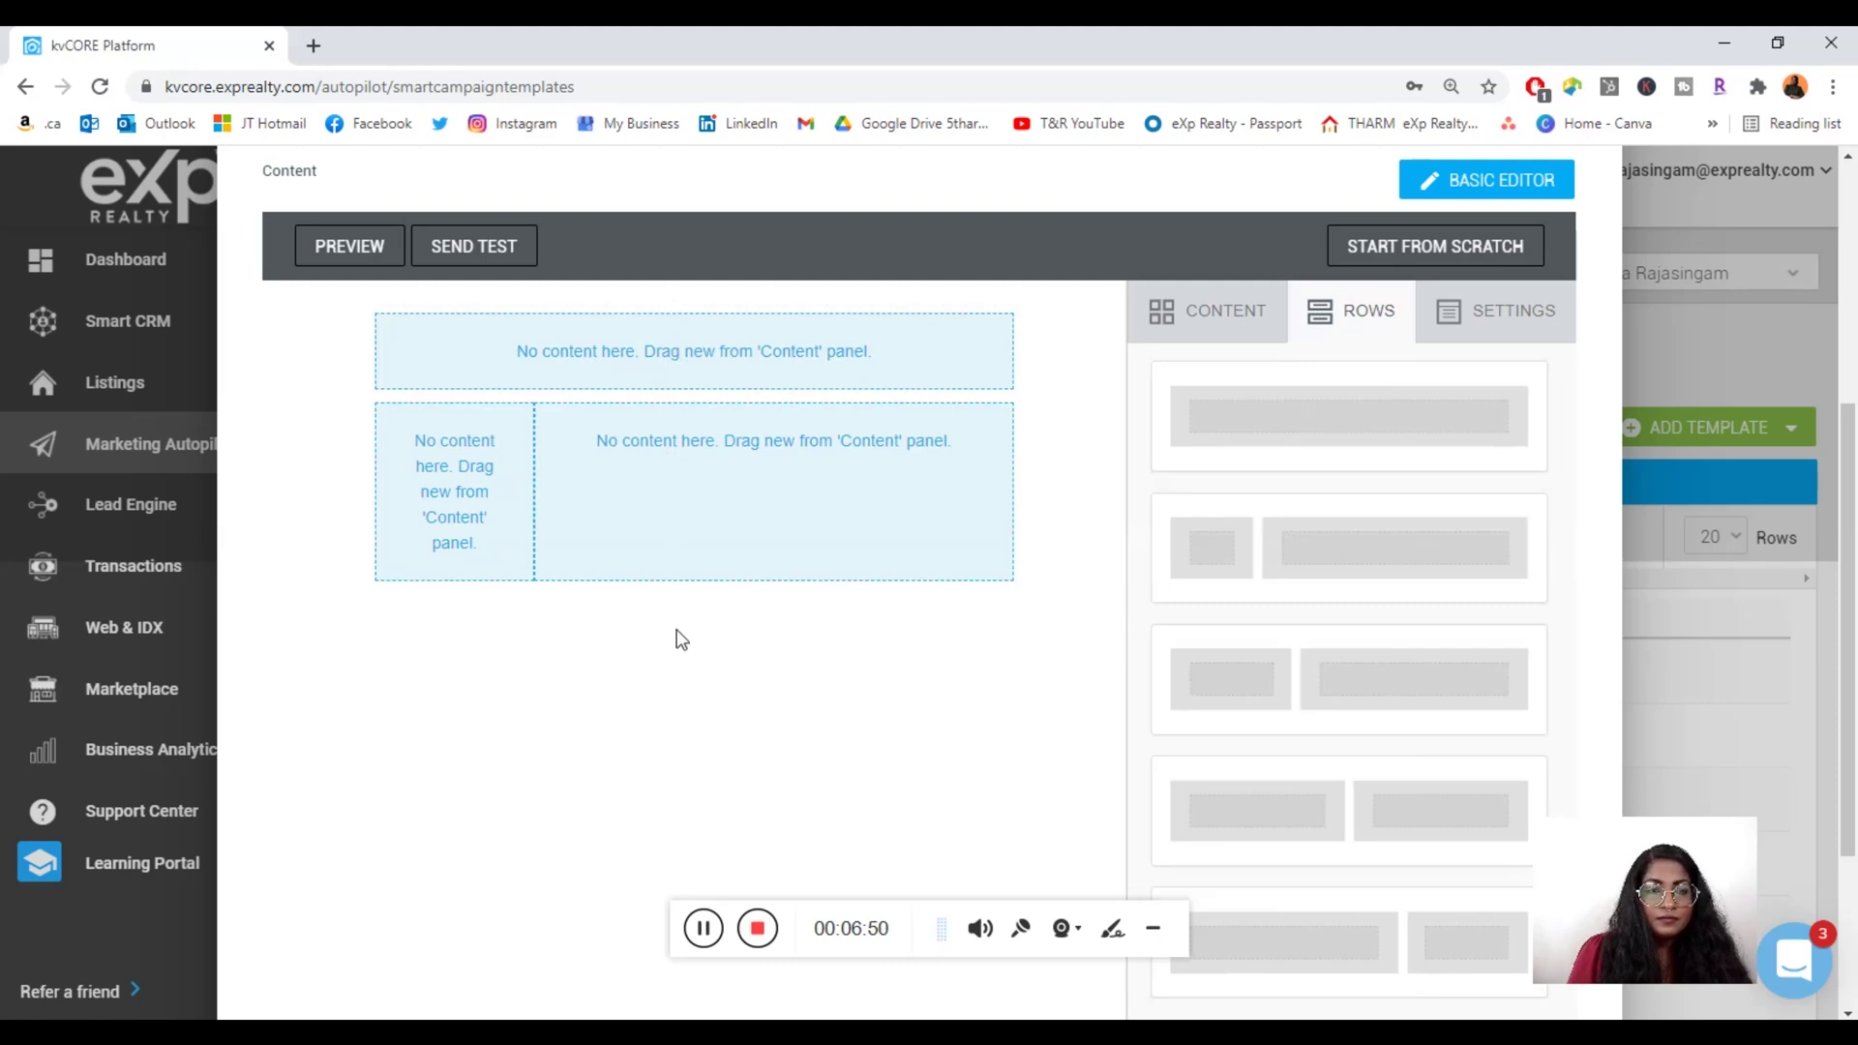
drag(1258, 418, 660, 595)
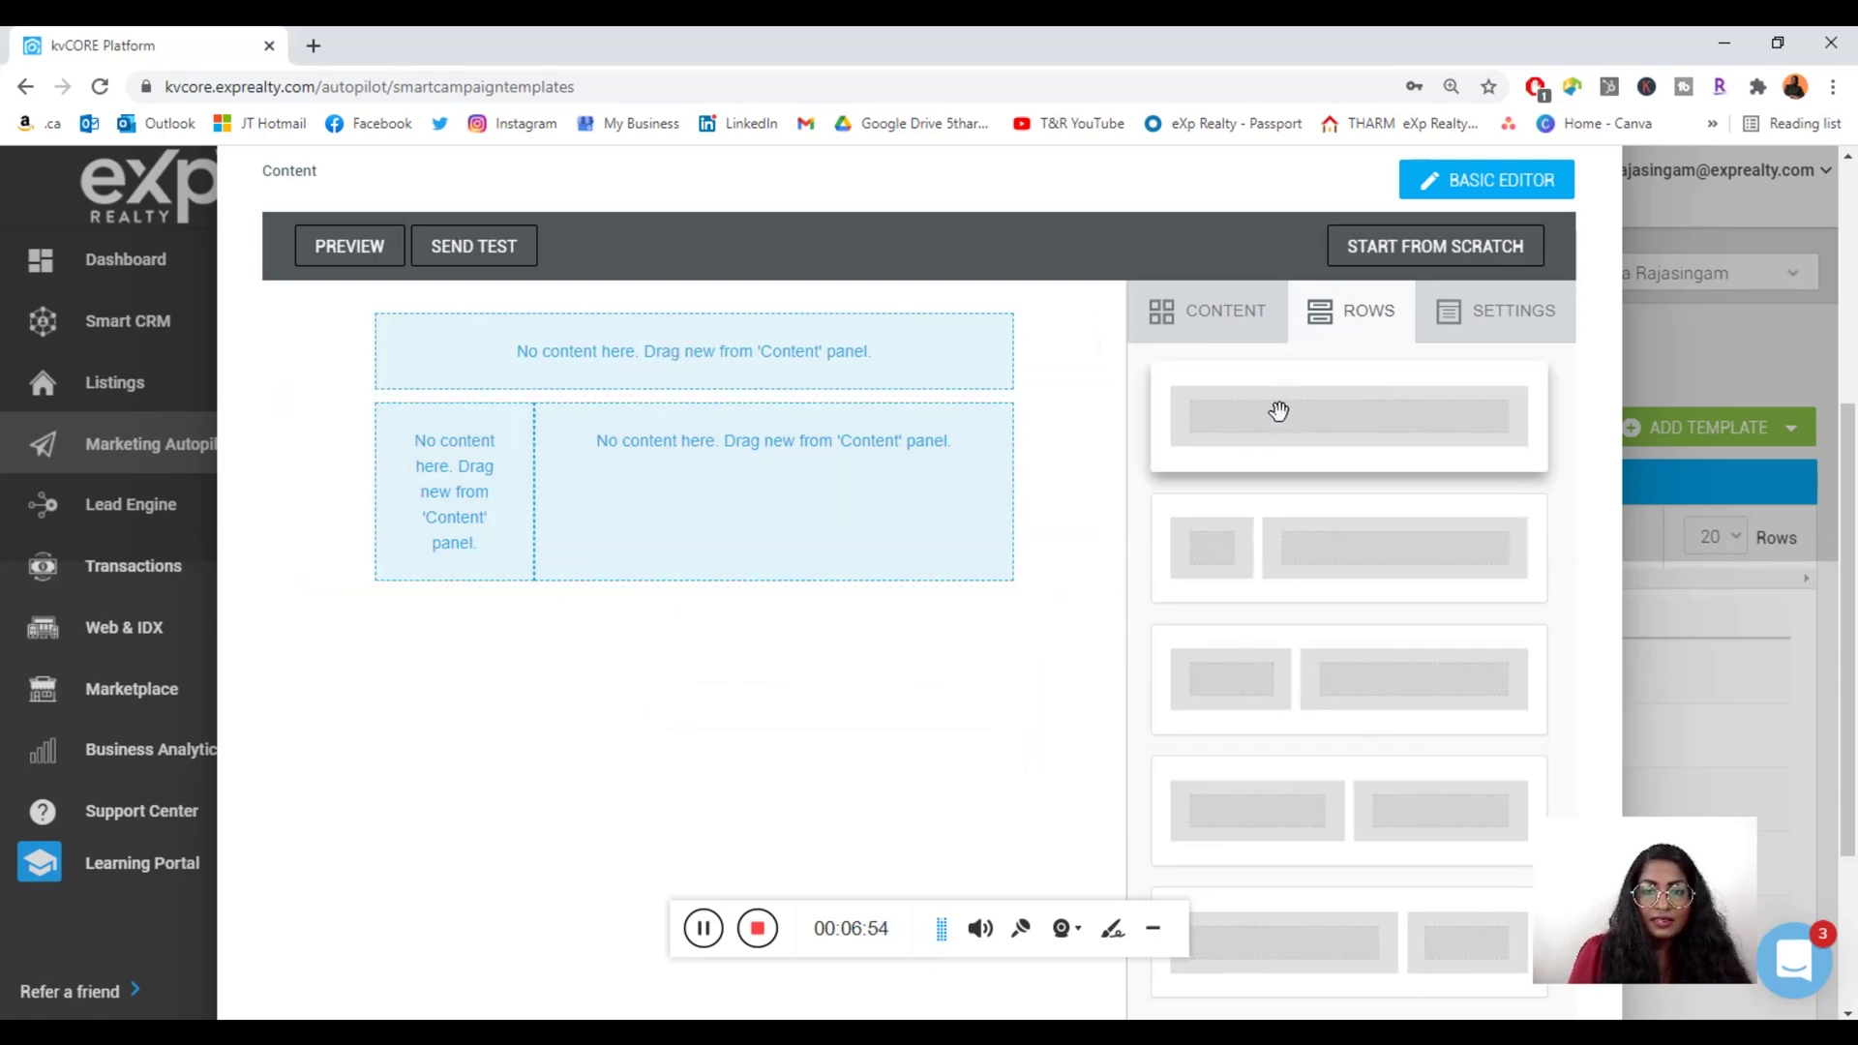
drag(1279, 411, 660, 587)
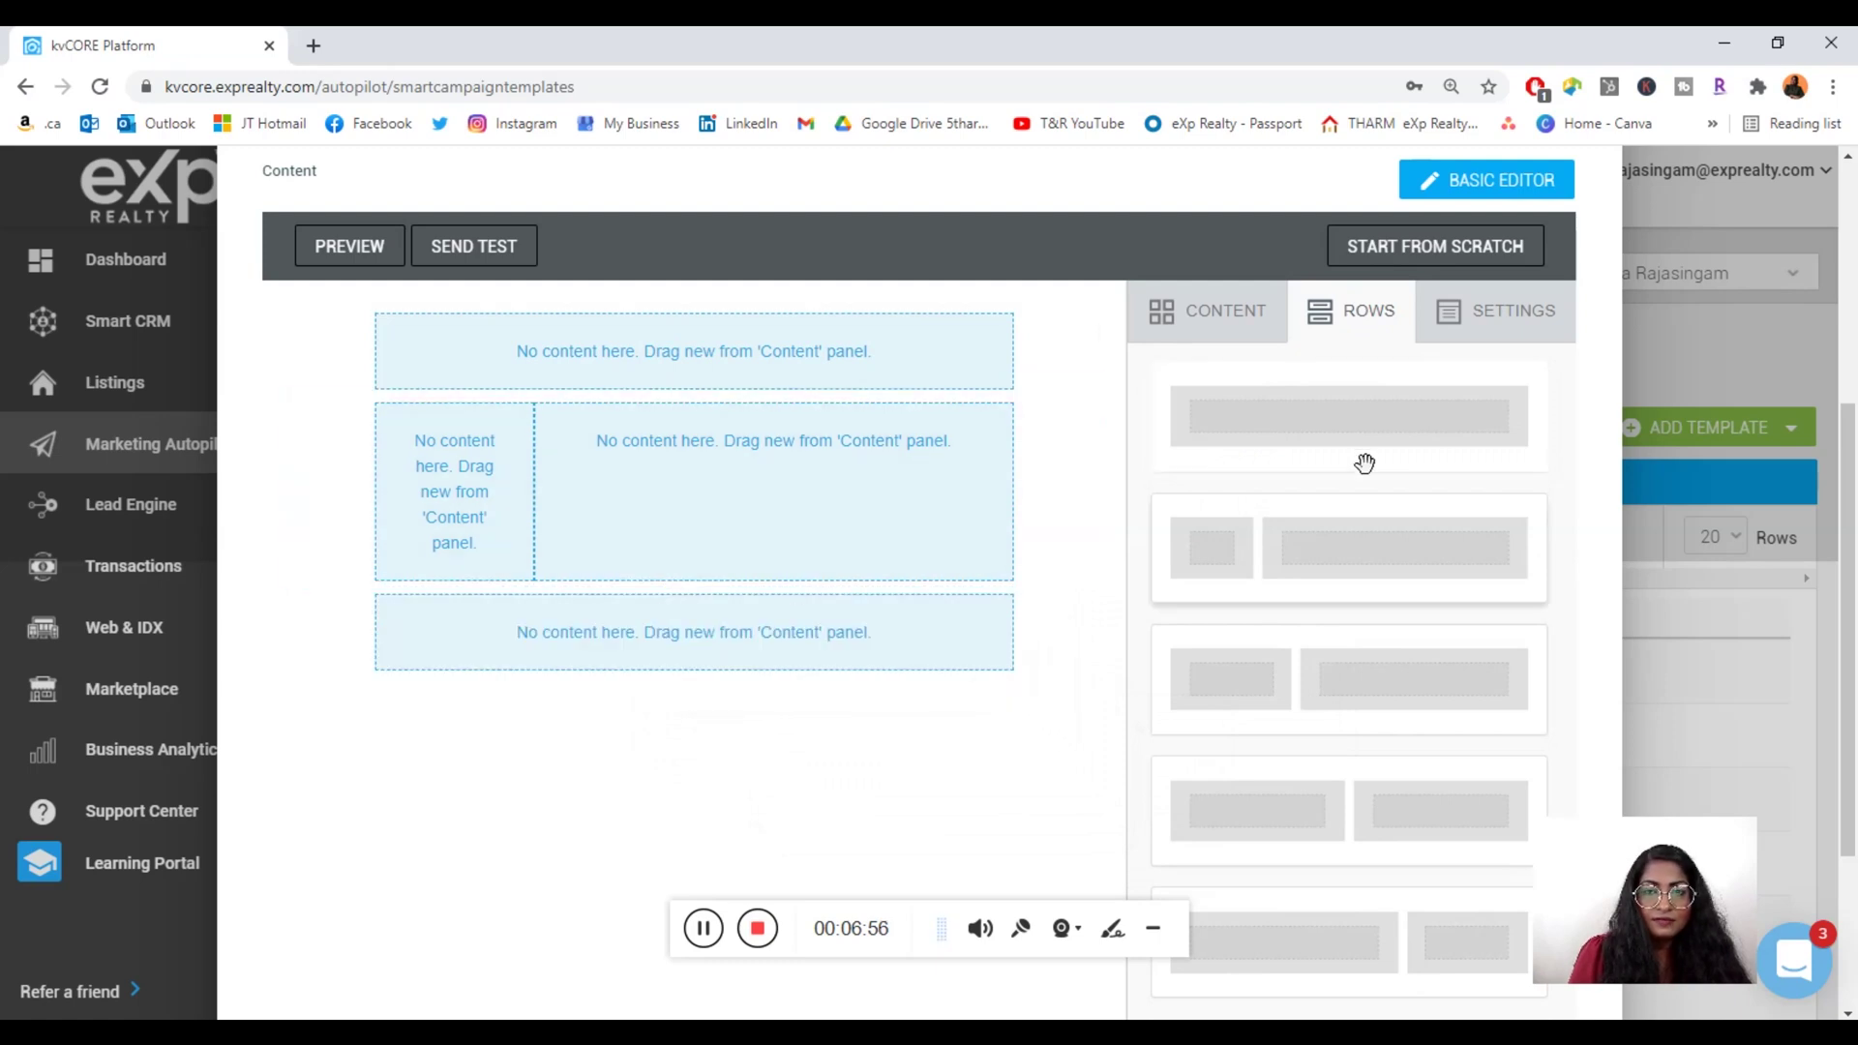
drag(1364, 463, 688, 679)
click(1198, 334)
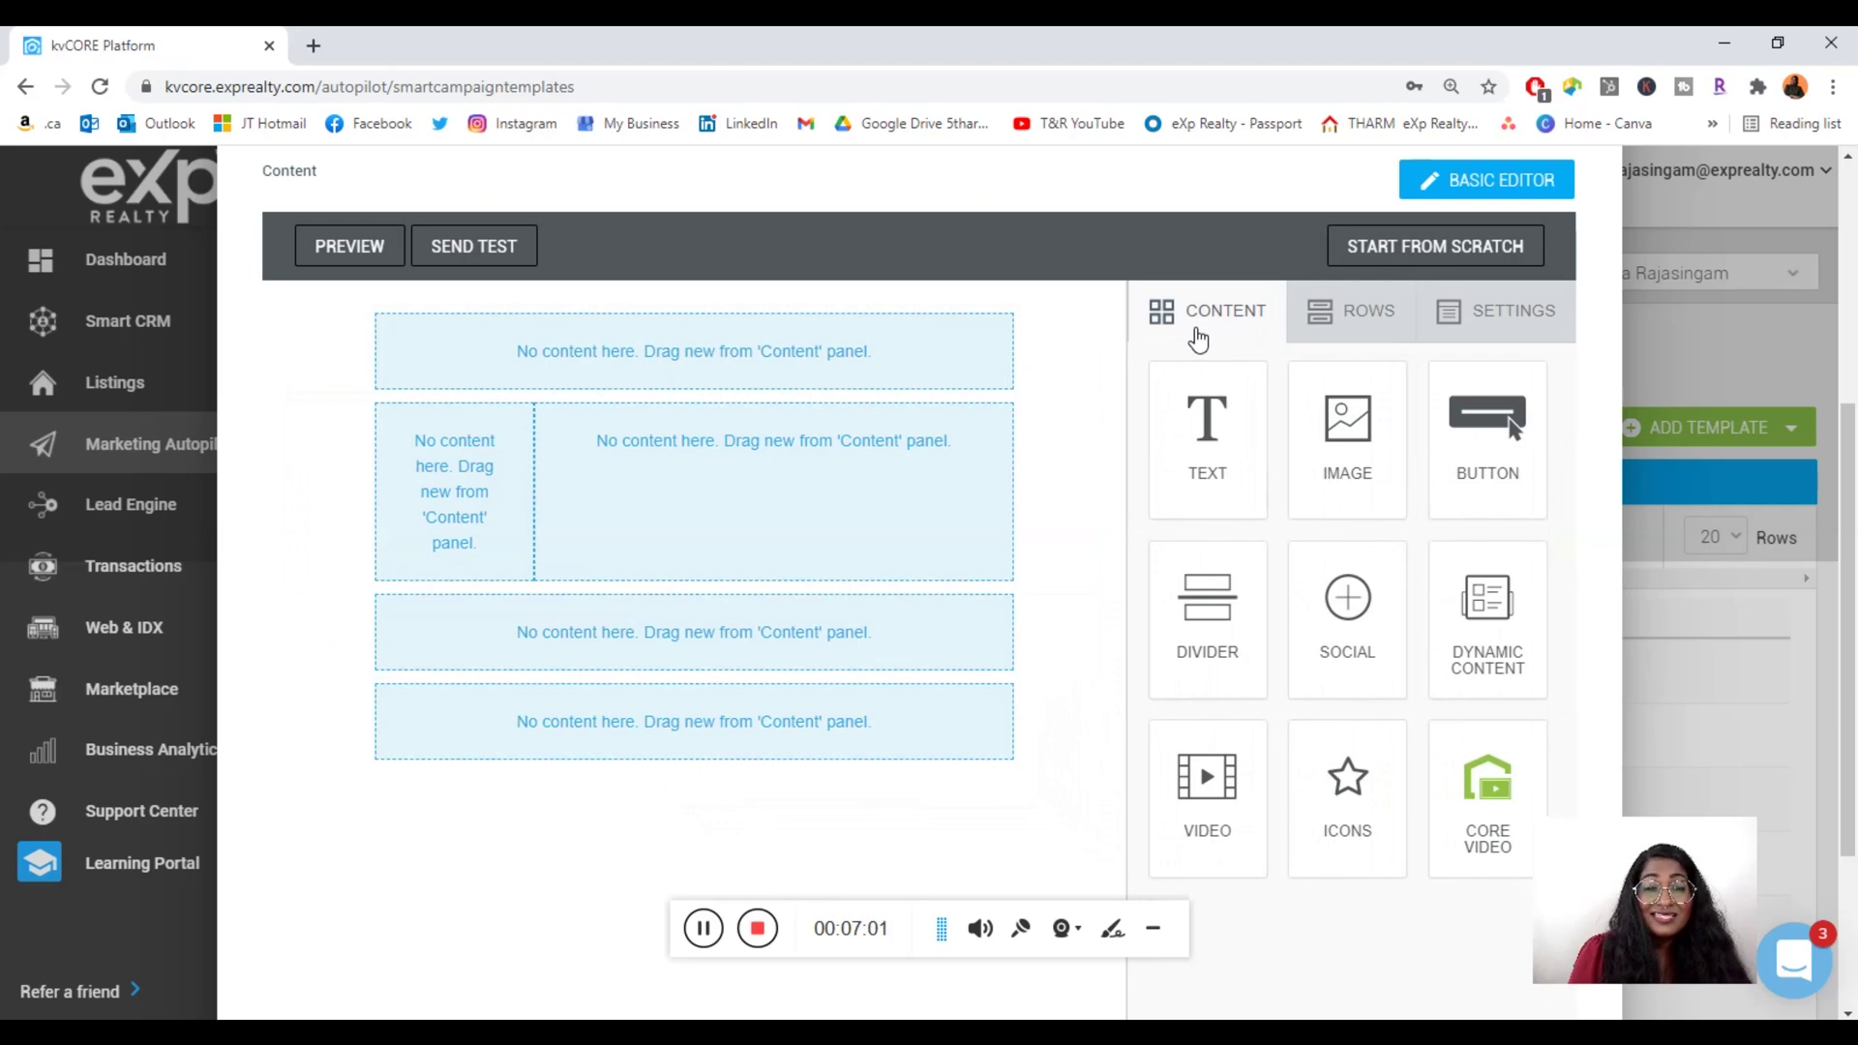
Step: Put text blocks in the first row and the split row's wide column, and an image in its narrow column
drag(1232, 424, 677, 364)
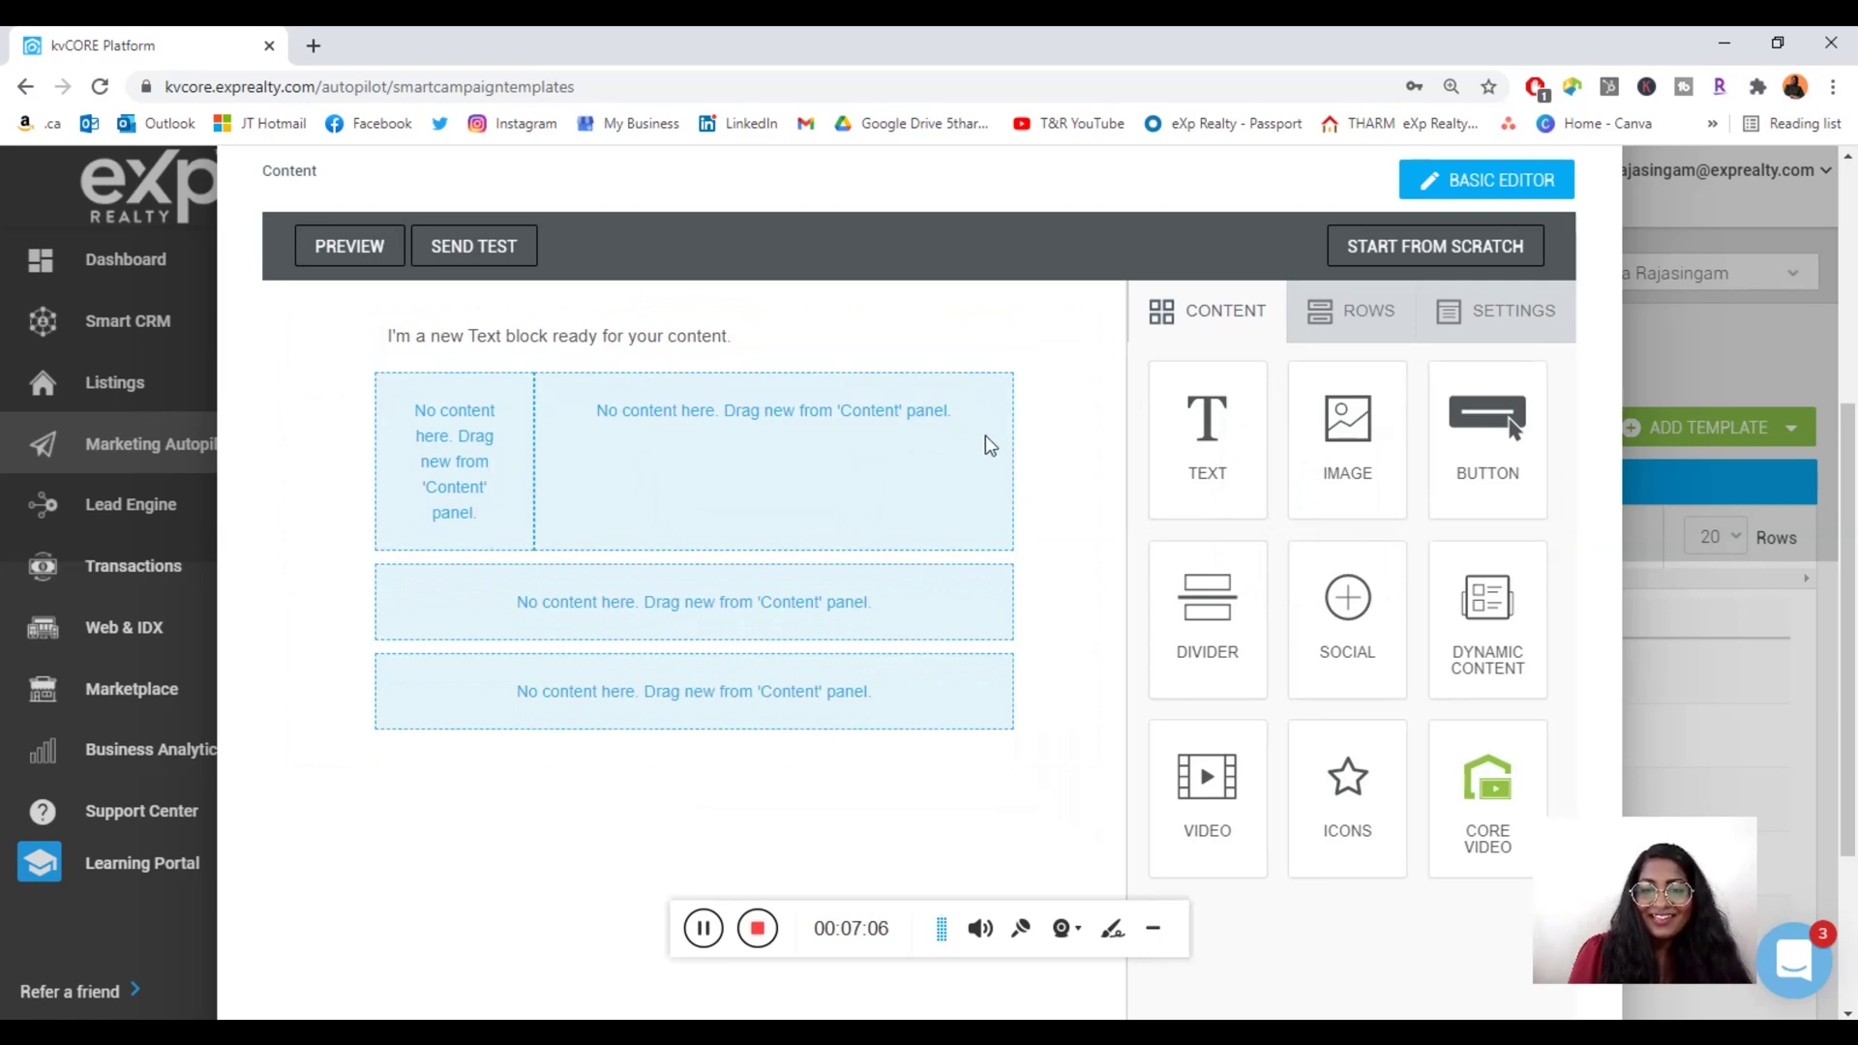
drag(1227, 443, 671, 447)
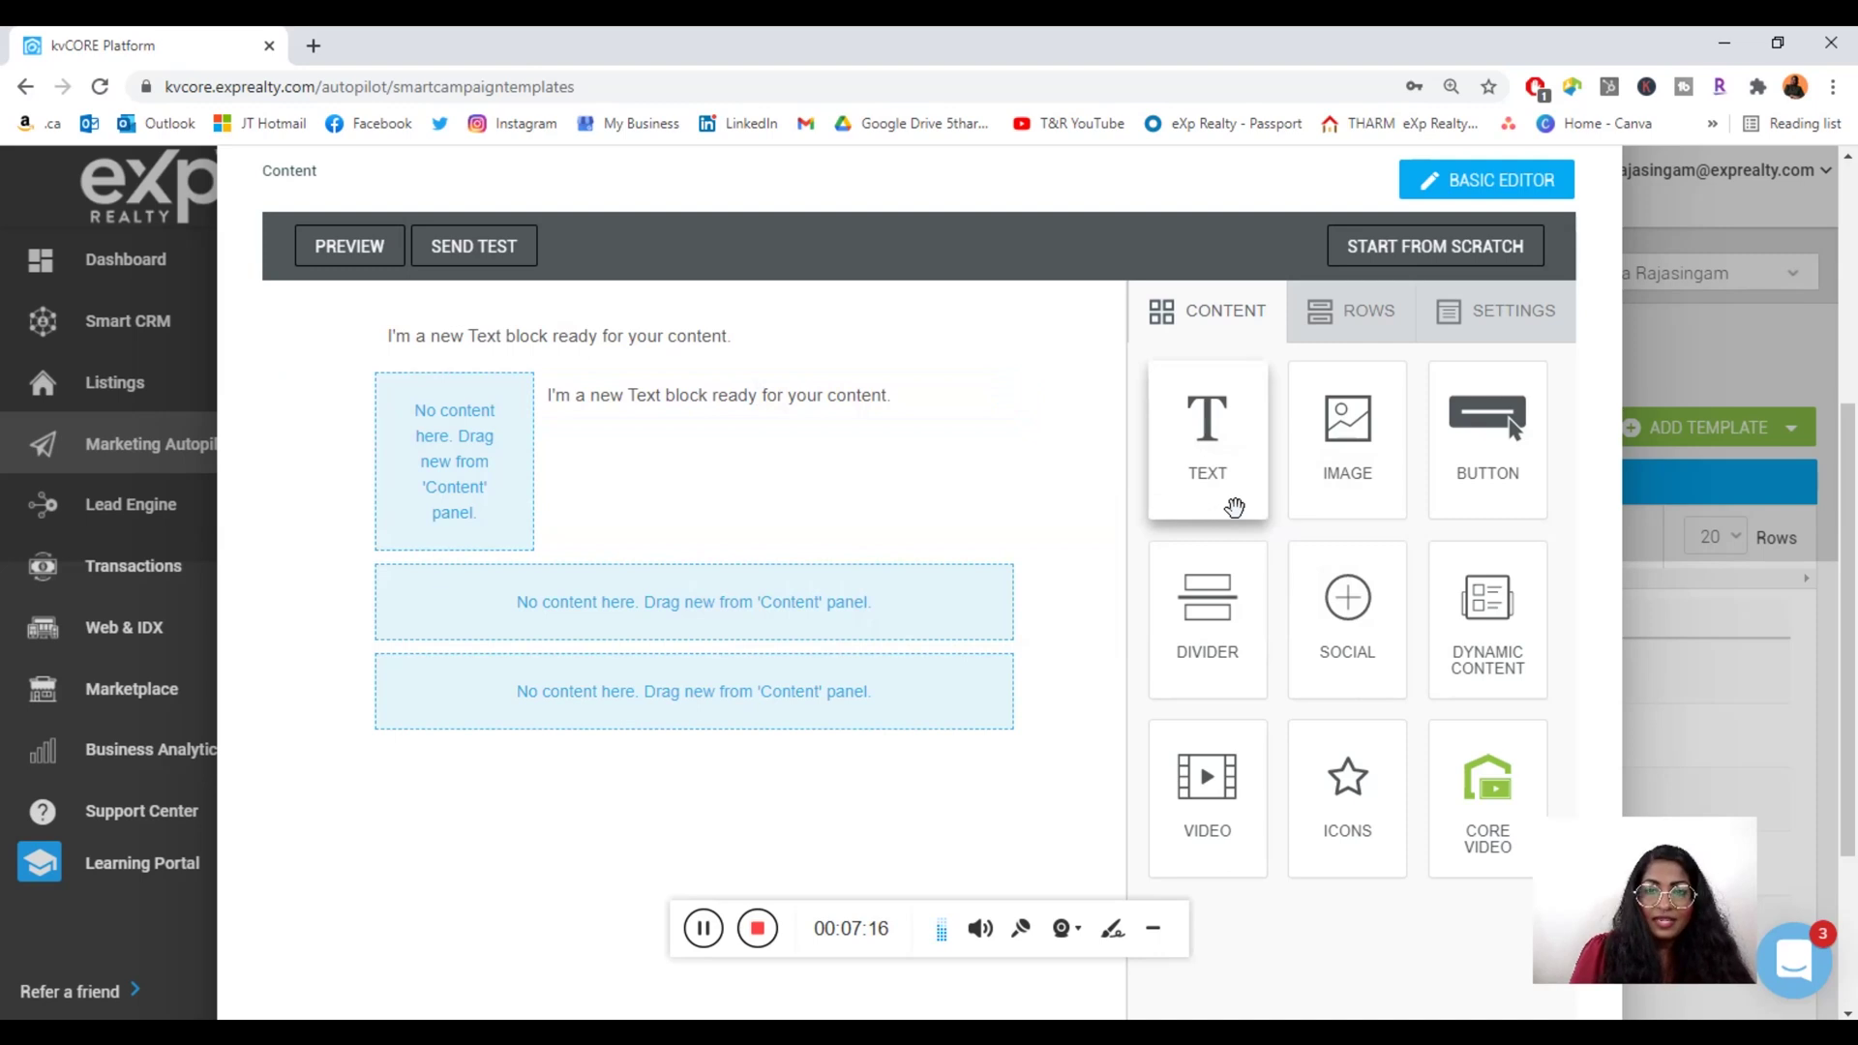
drag(1352, 485, 462, 474)
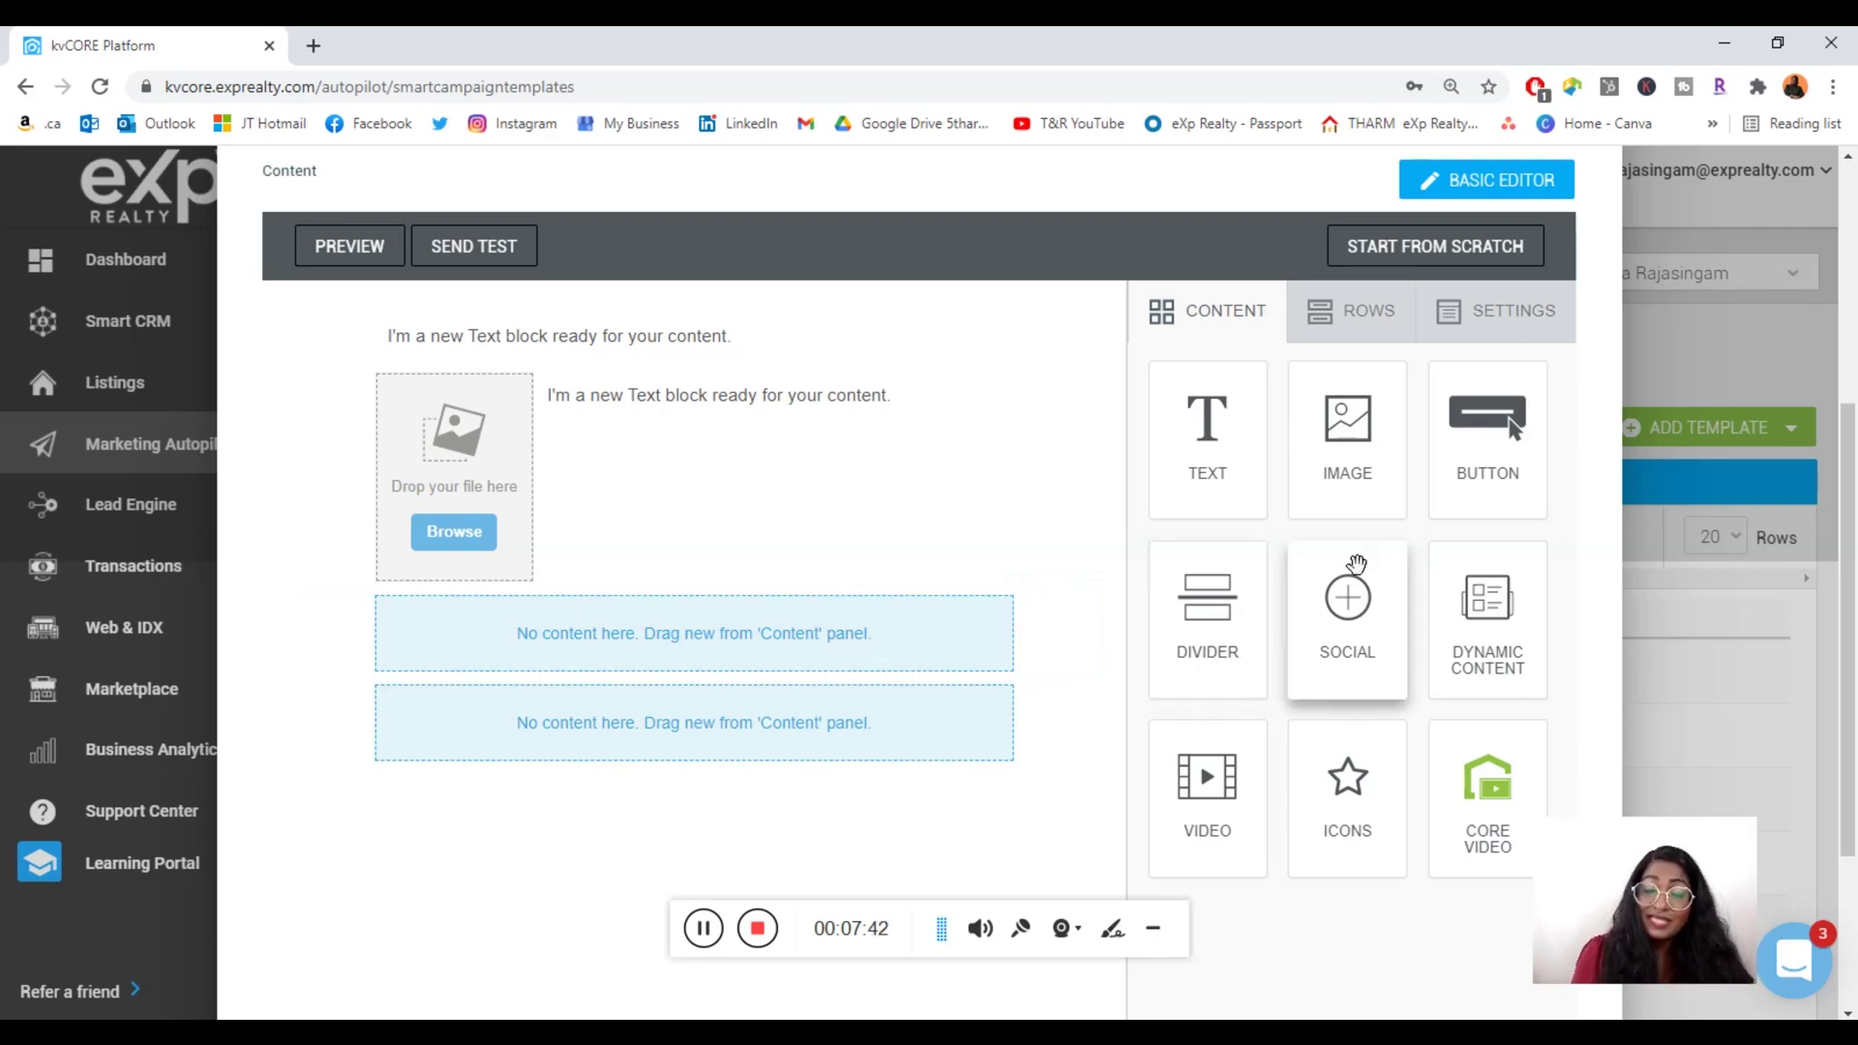
Step: Add a text block to the third row, then an image, a video block and social icons below
drag(1348, 419, 788, 664)
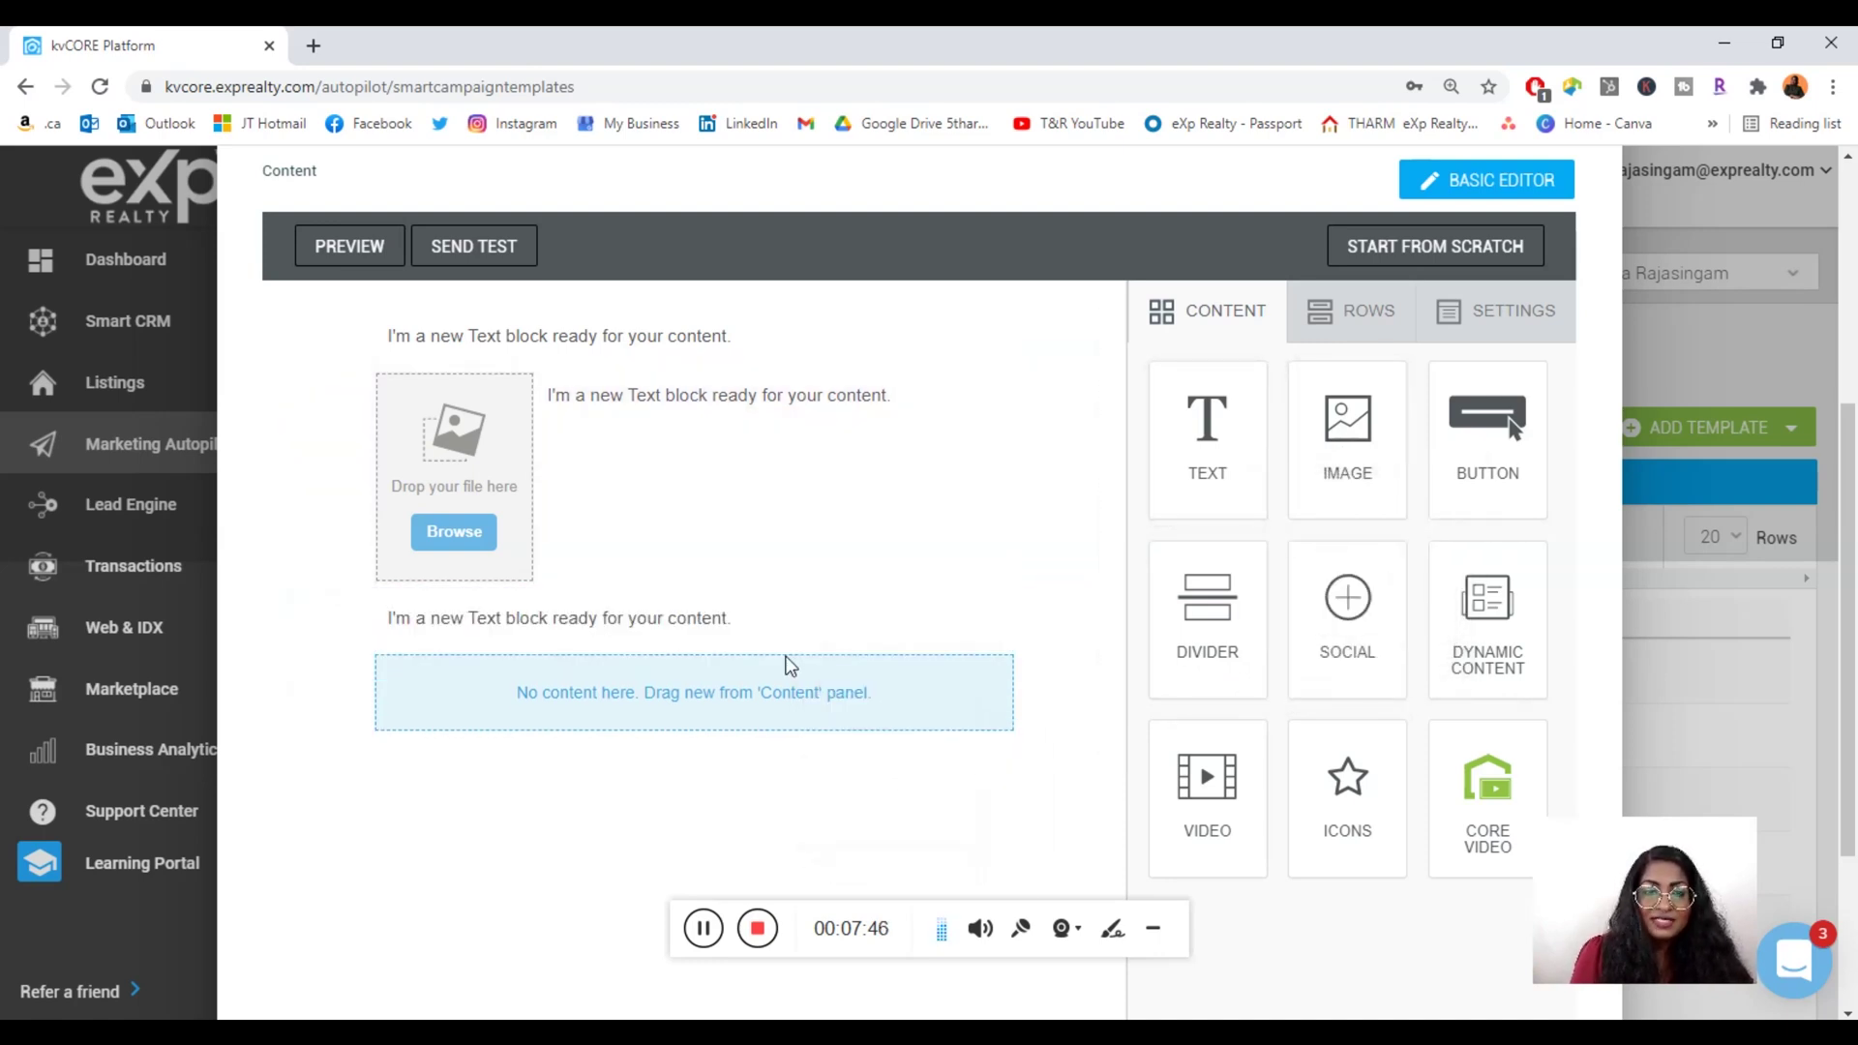
drag(1398, 469, 791, 694)
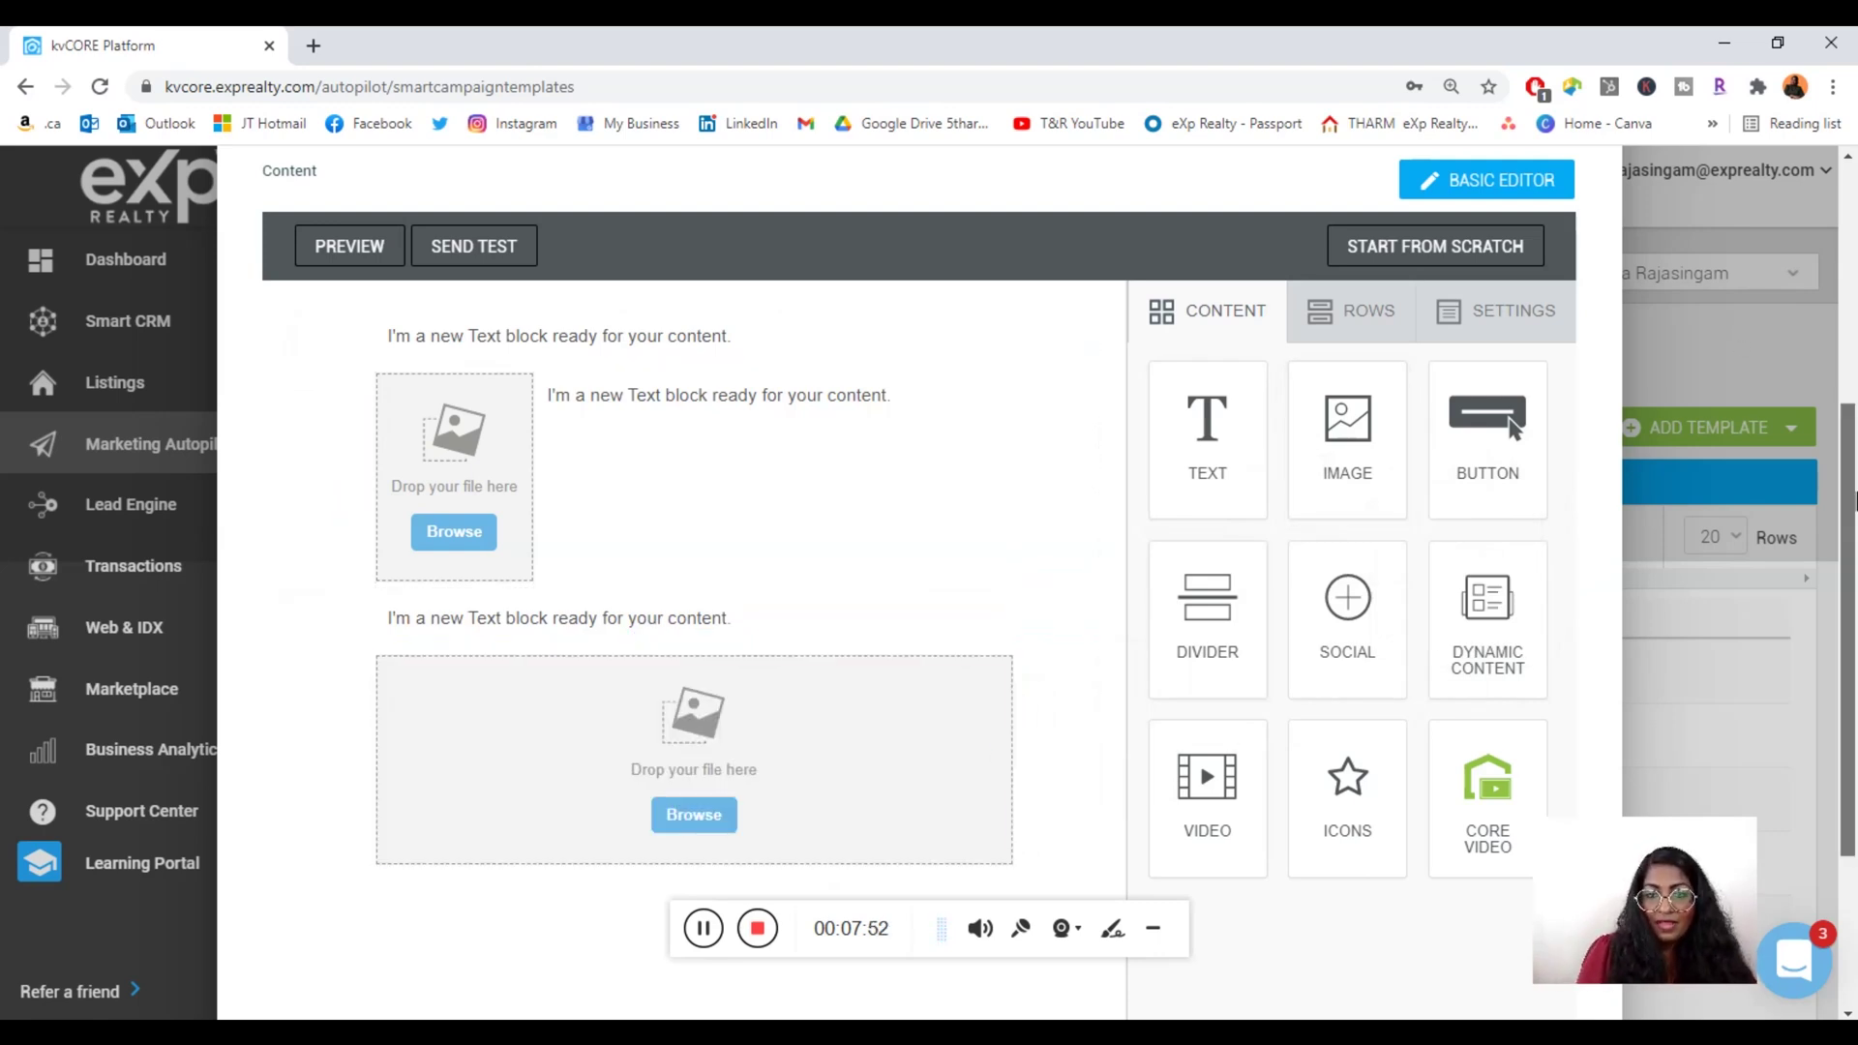
drag(1850, 503, 1856, 591)
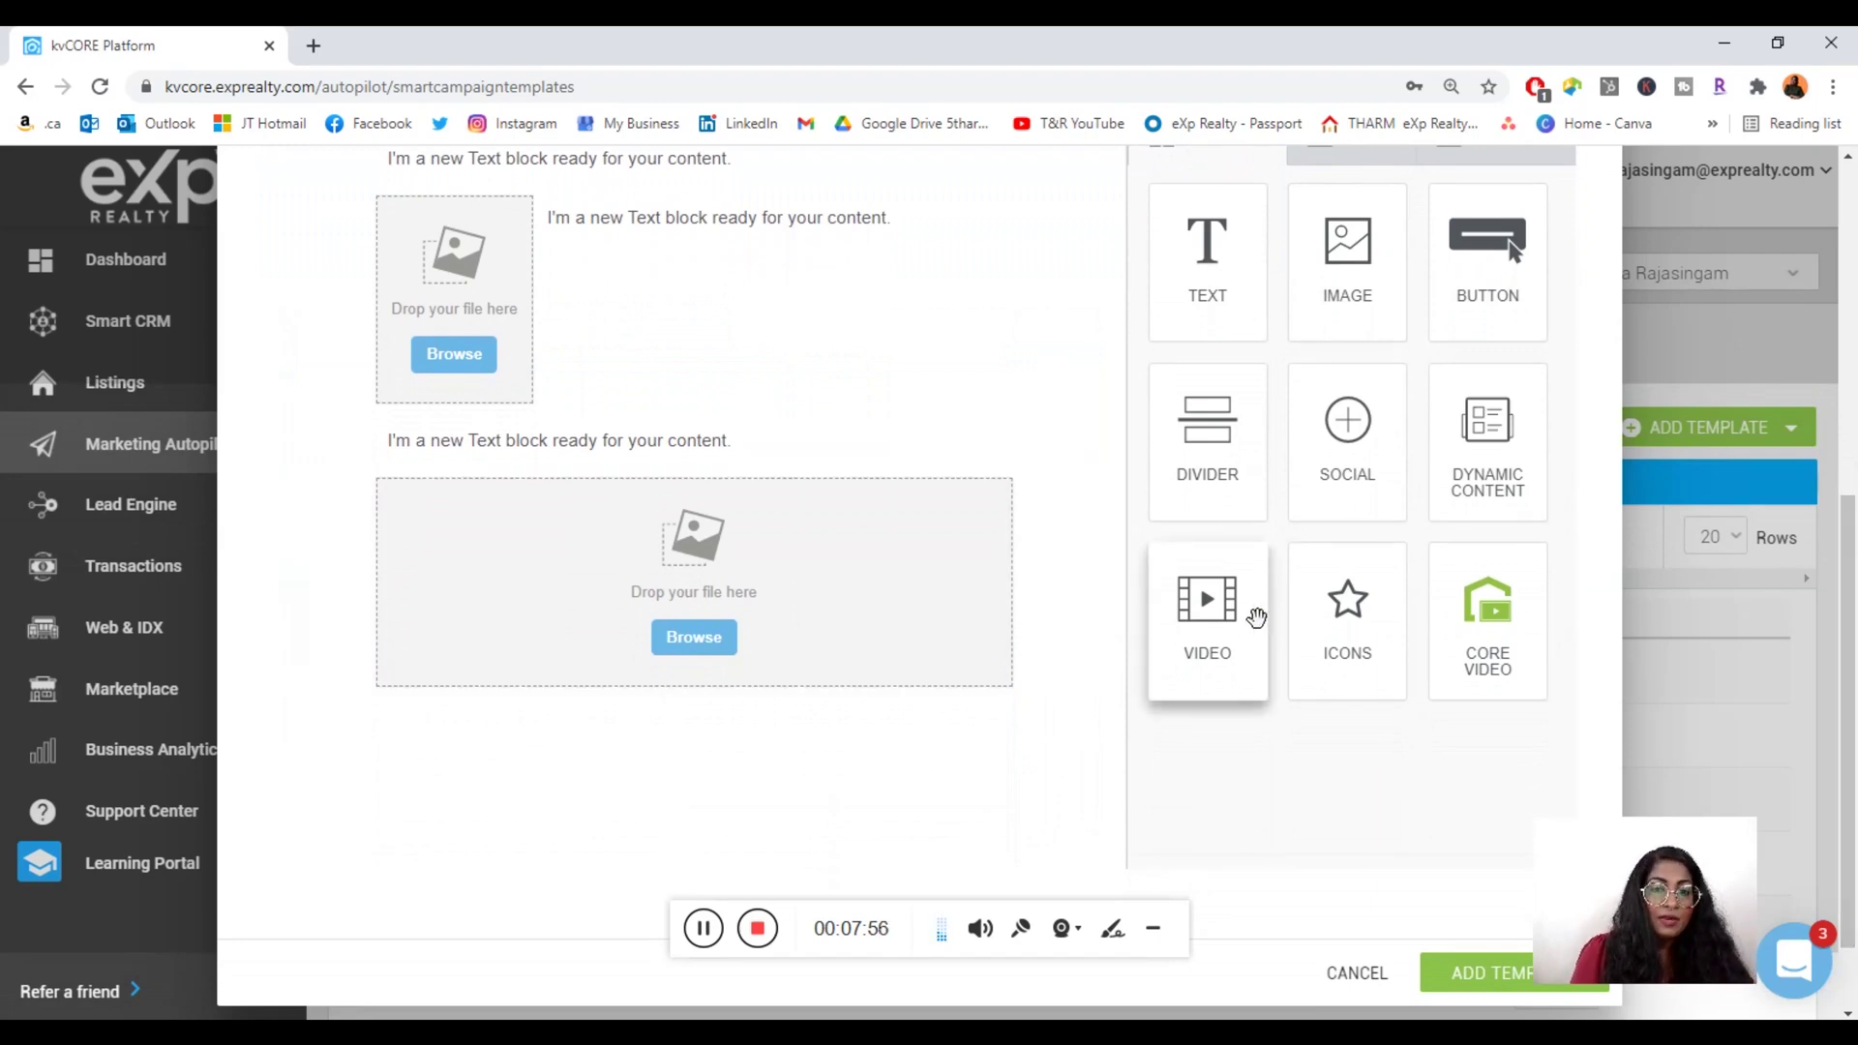
drag(1256, 618, 733, 694)
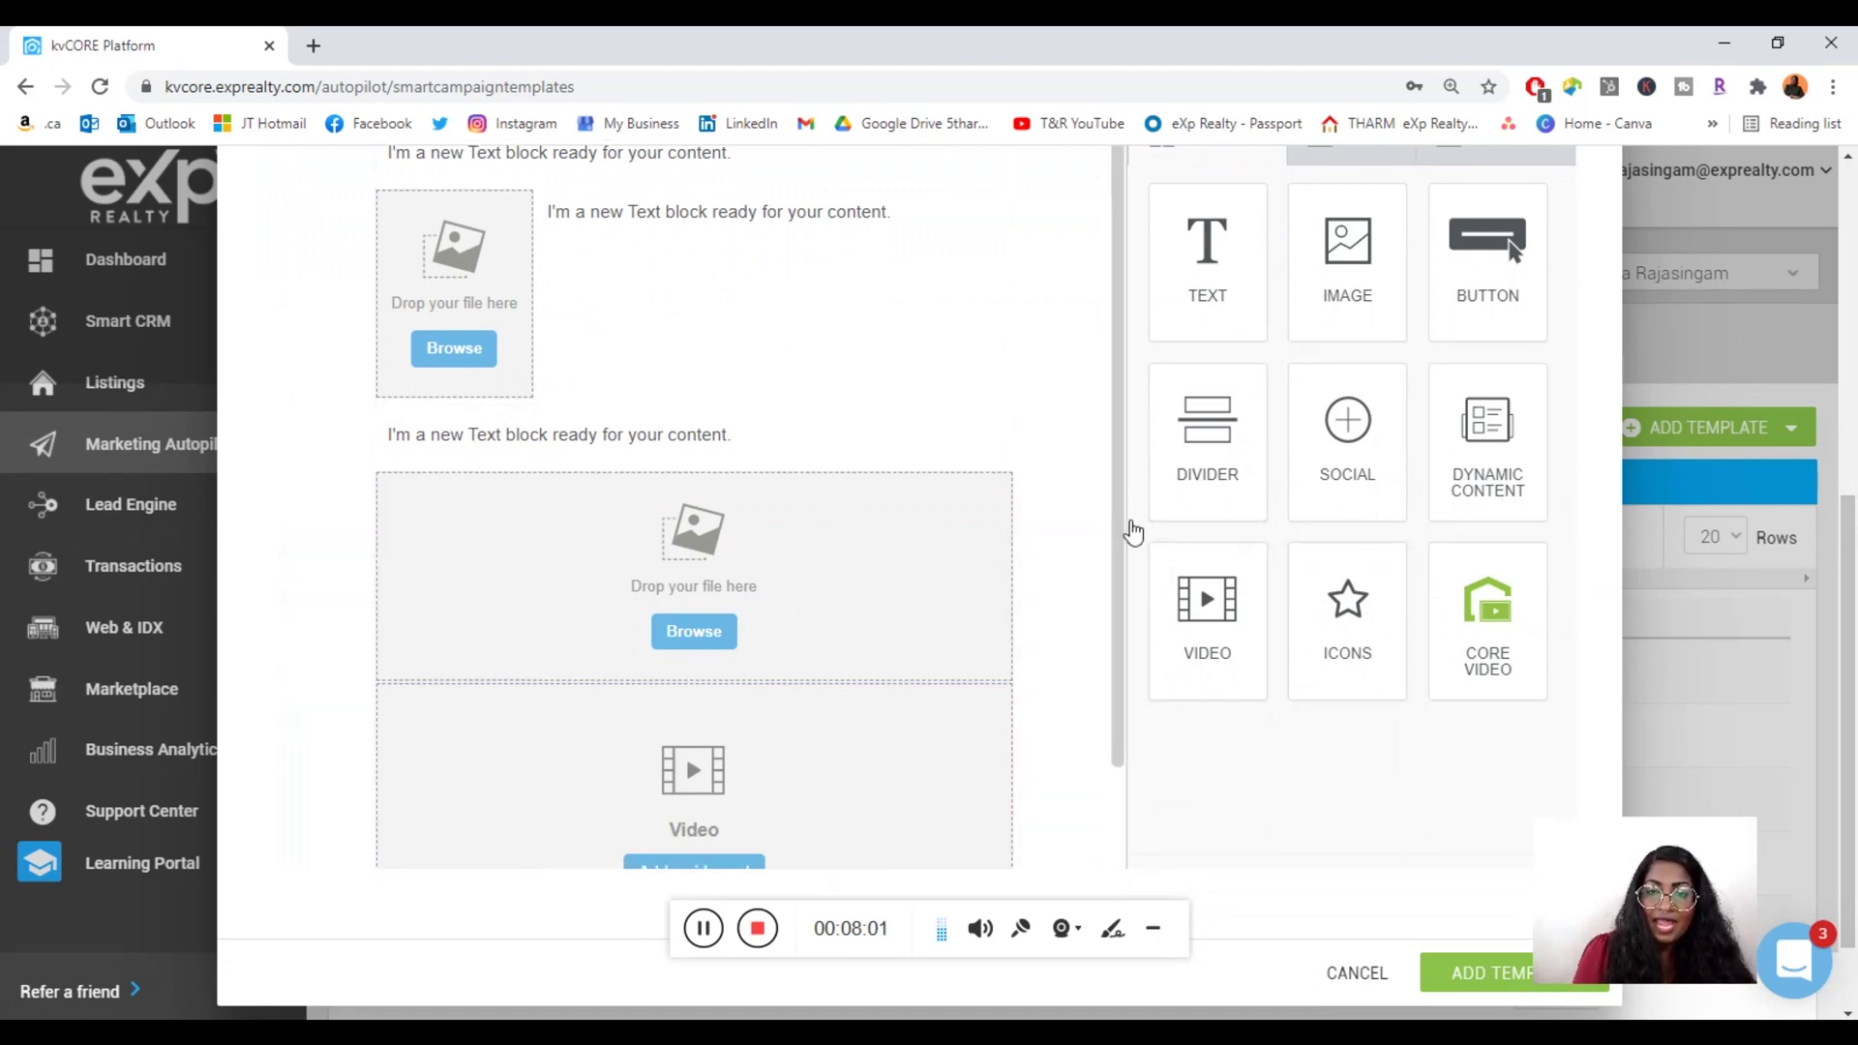
scroll(1129, 619, down, 2)
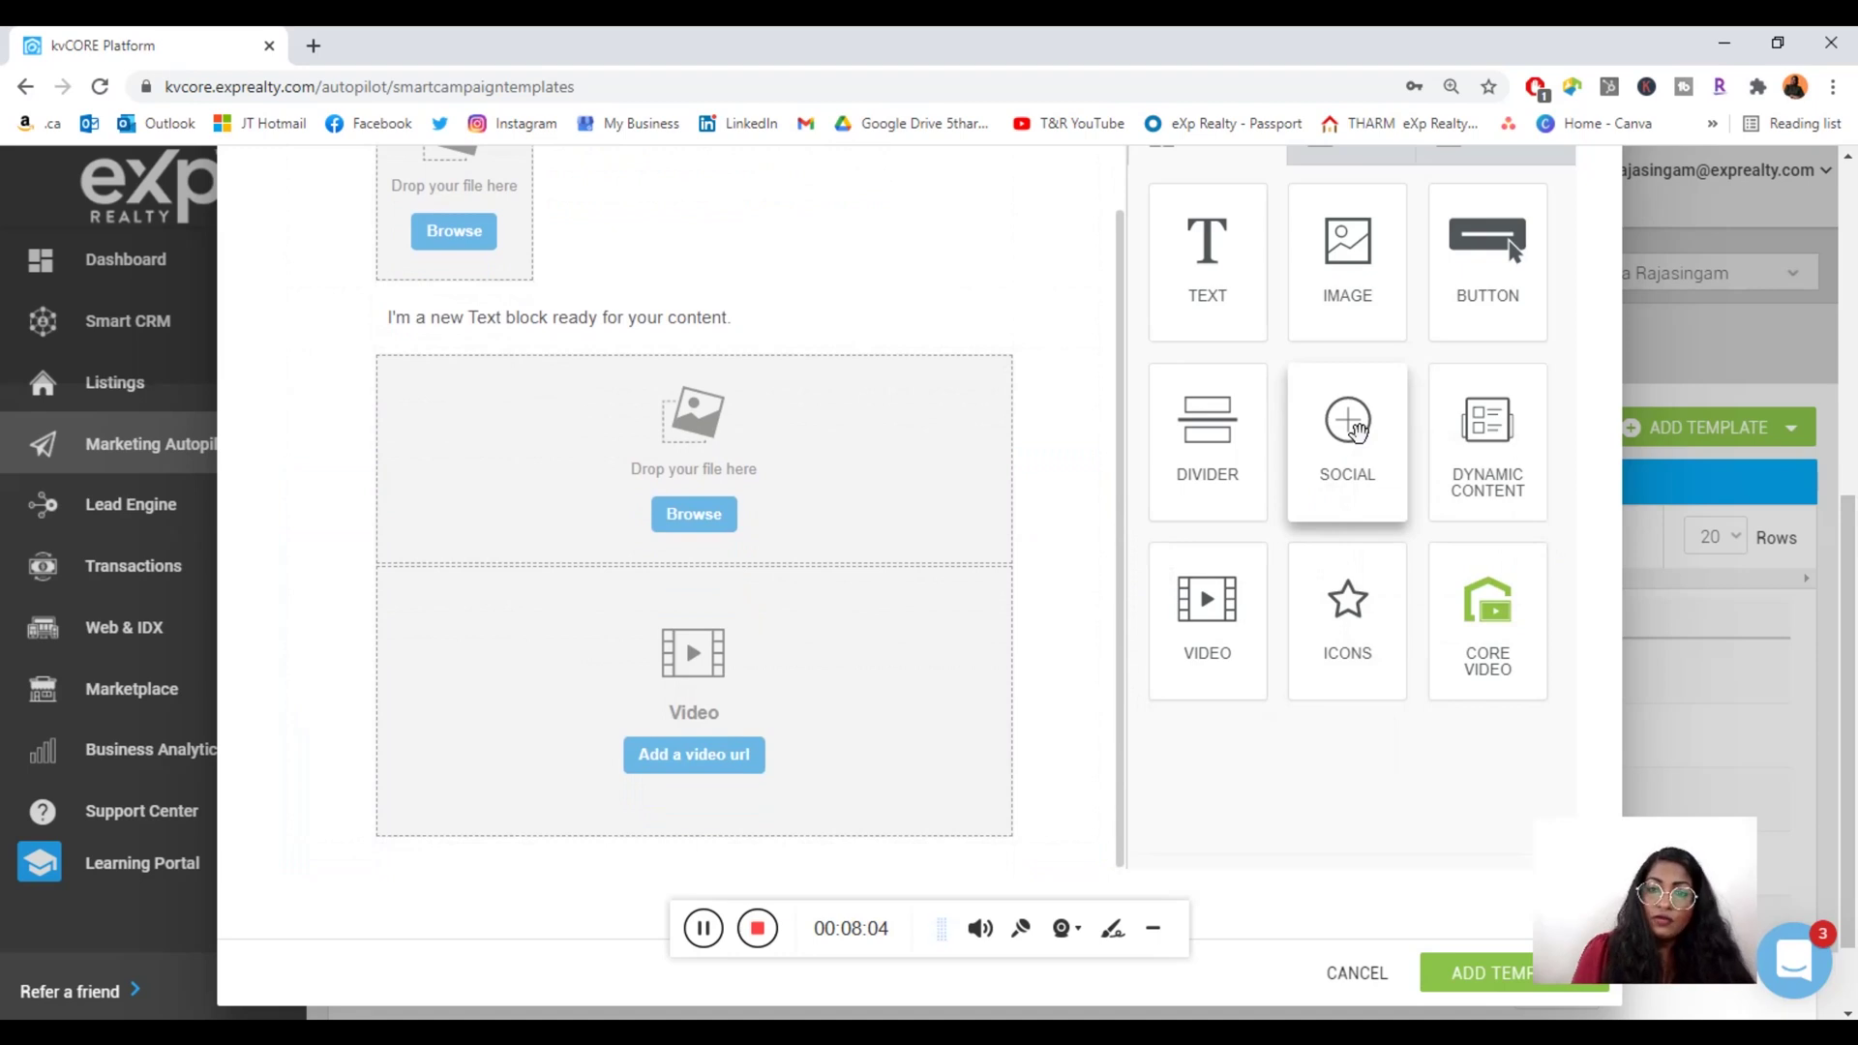
drag(1359, 433, 677, 847)
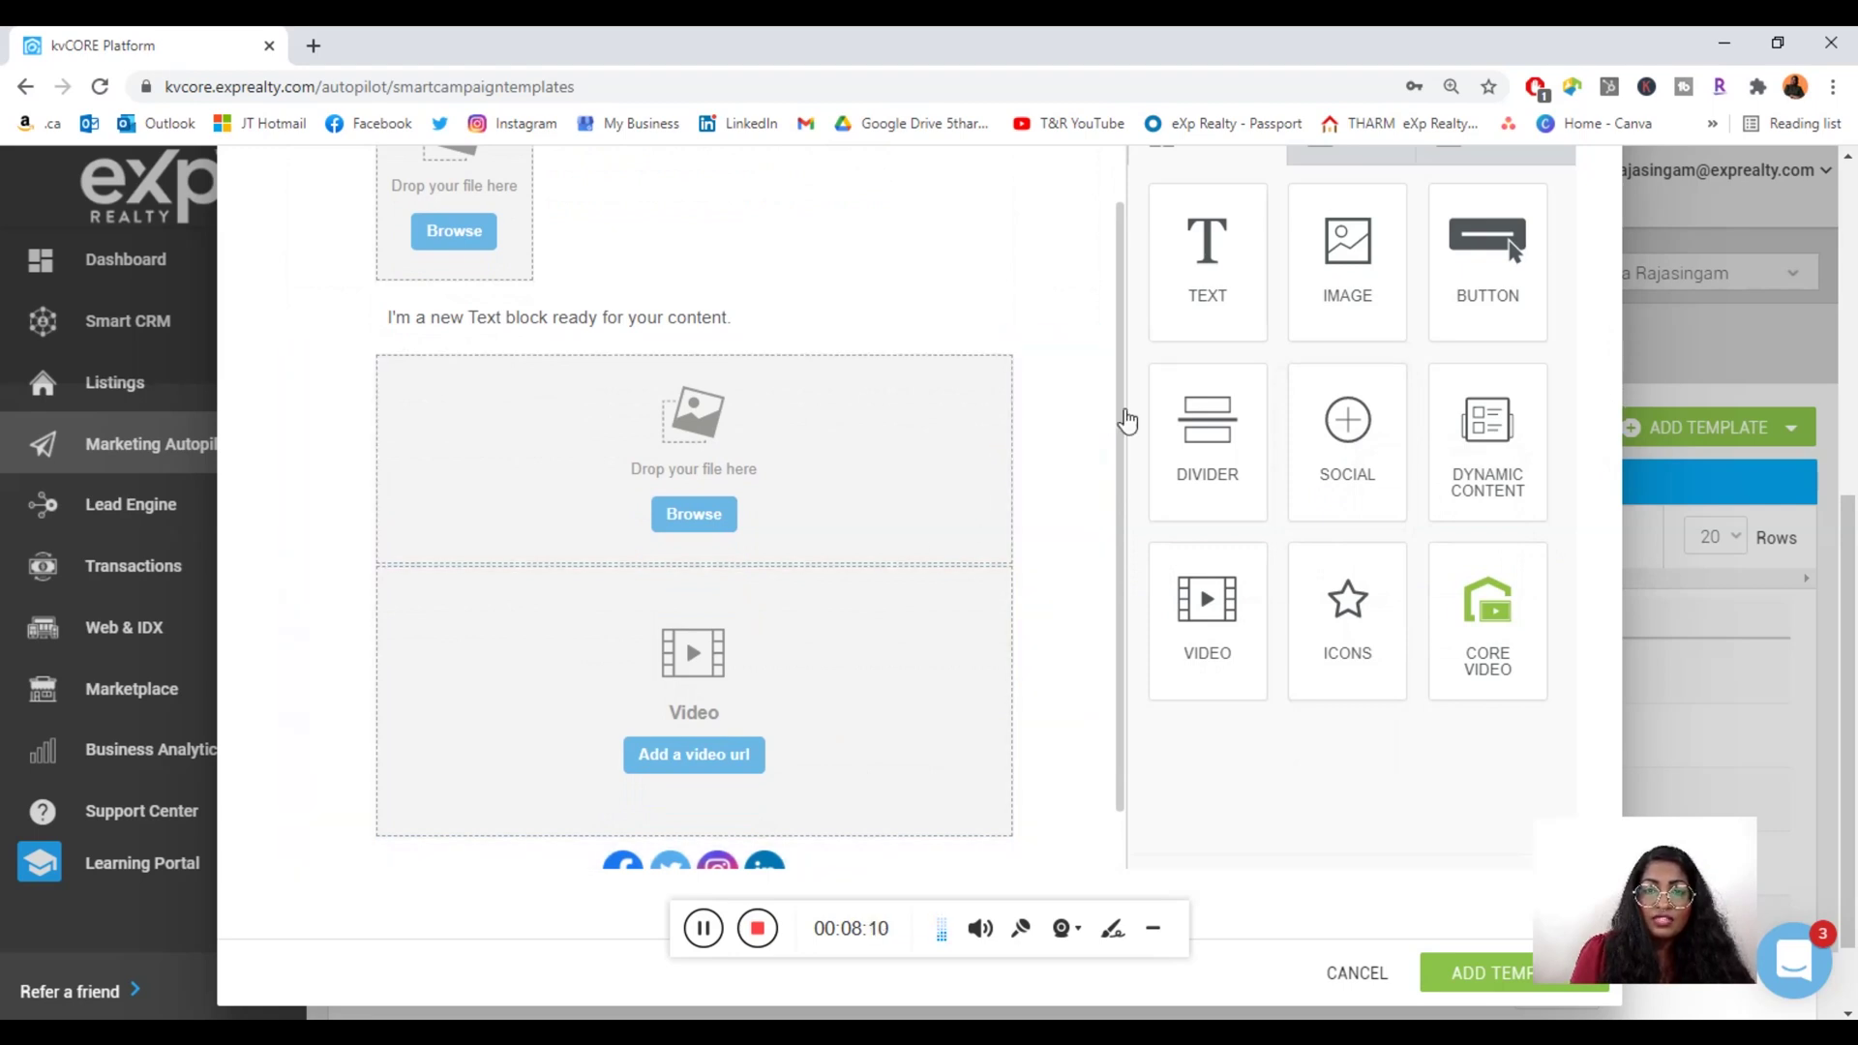
Step: Switch the social icons block to the black icon collection
scroll(1109, 573, down, 1)
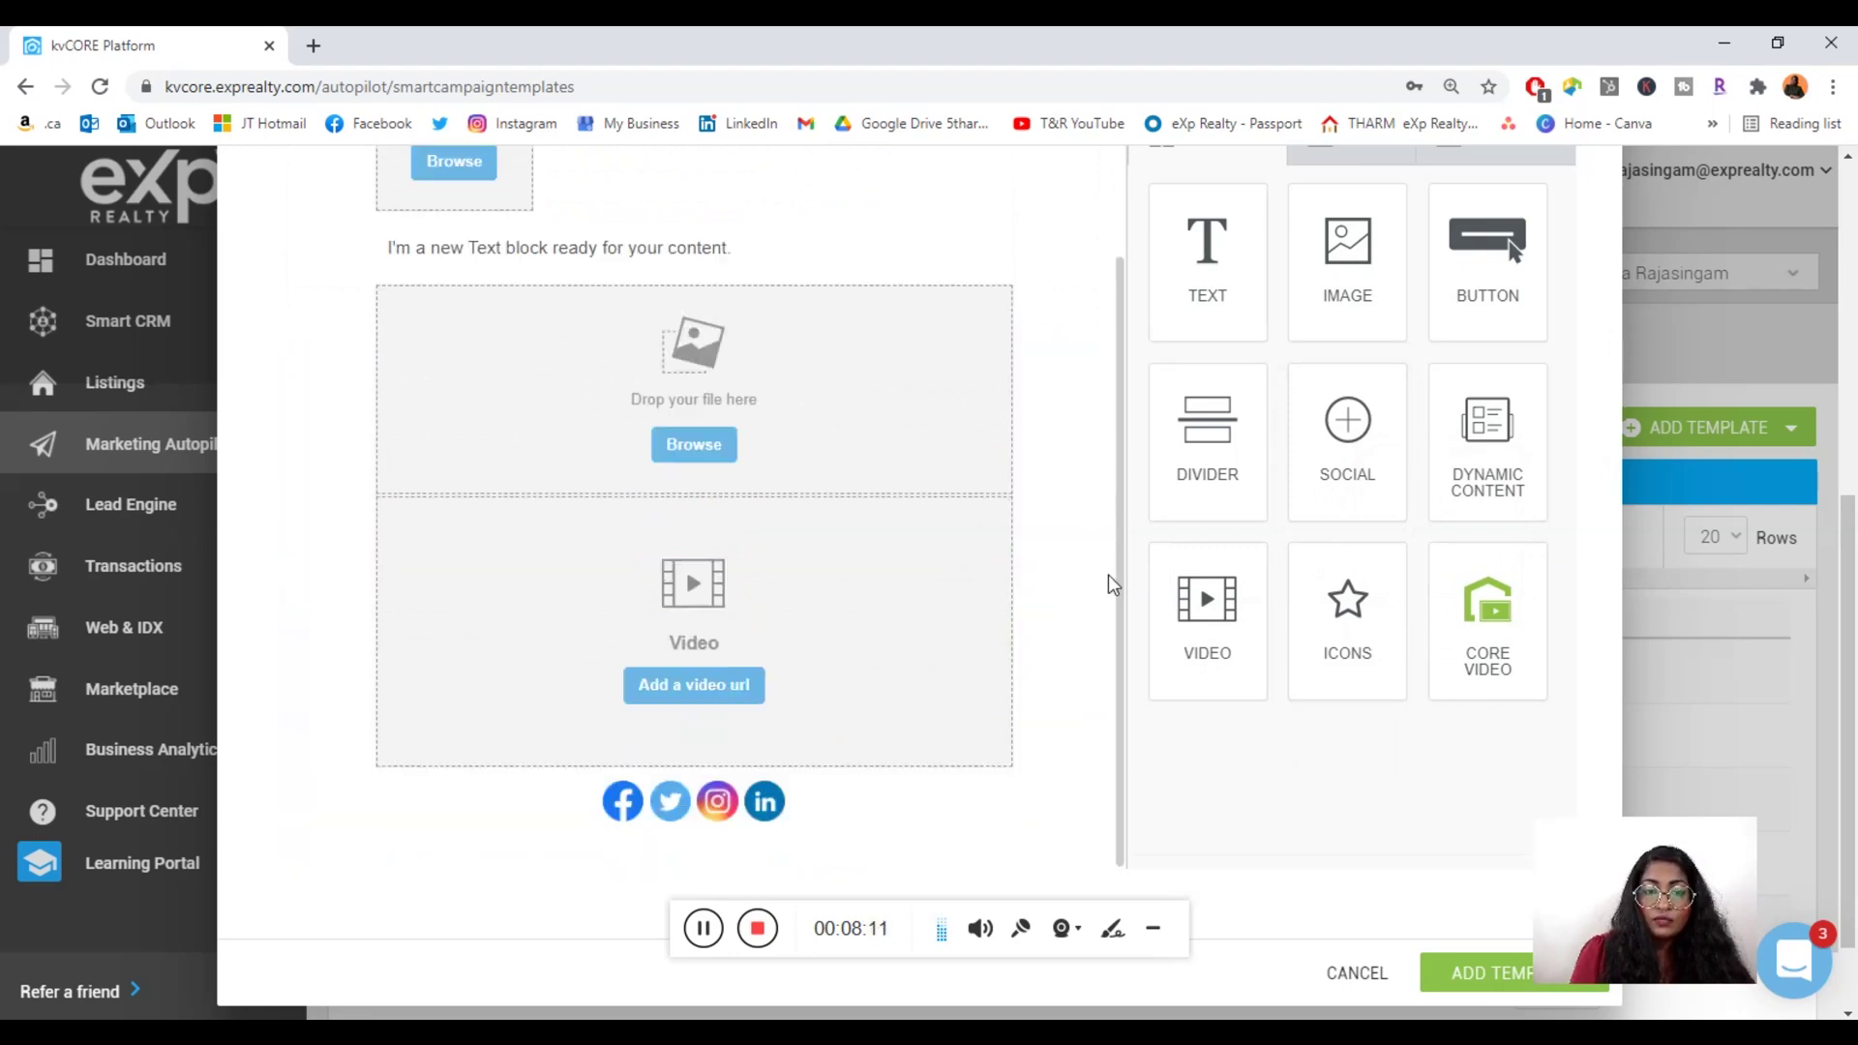
click(690, 801)
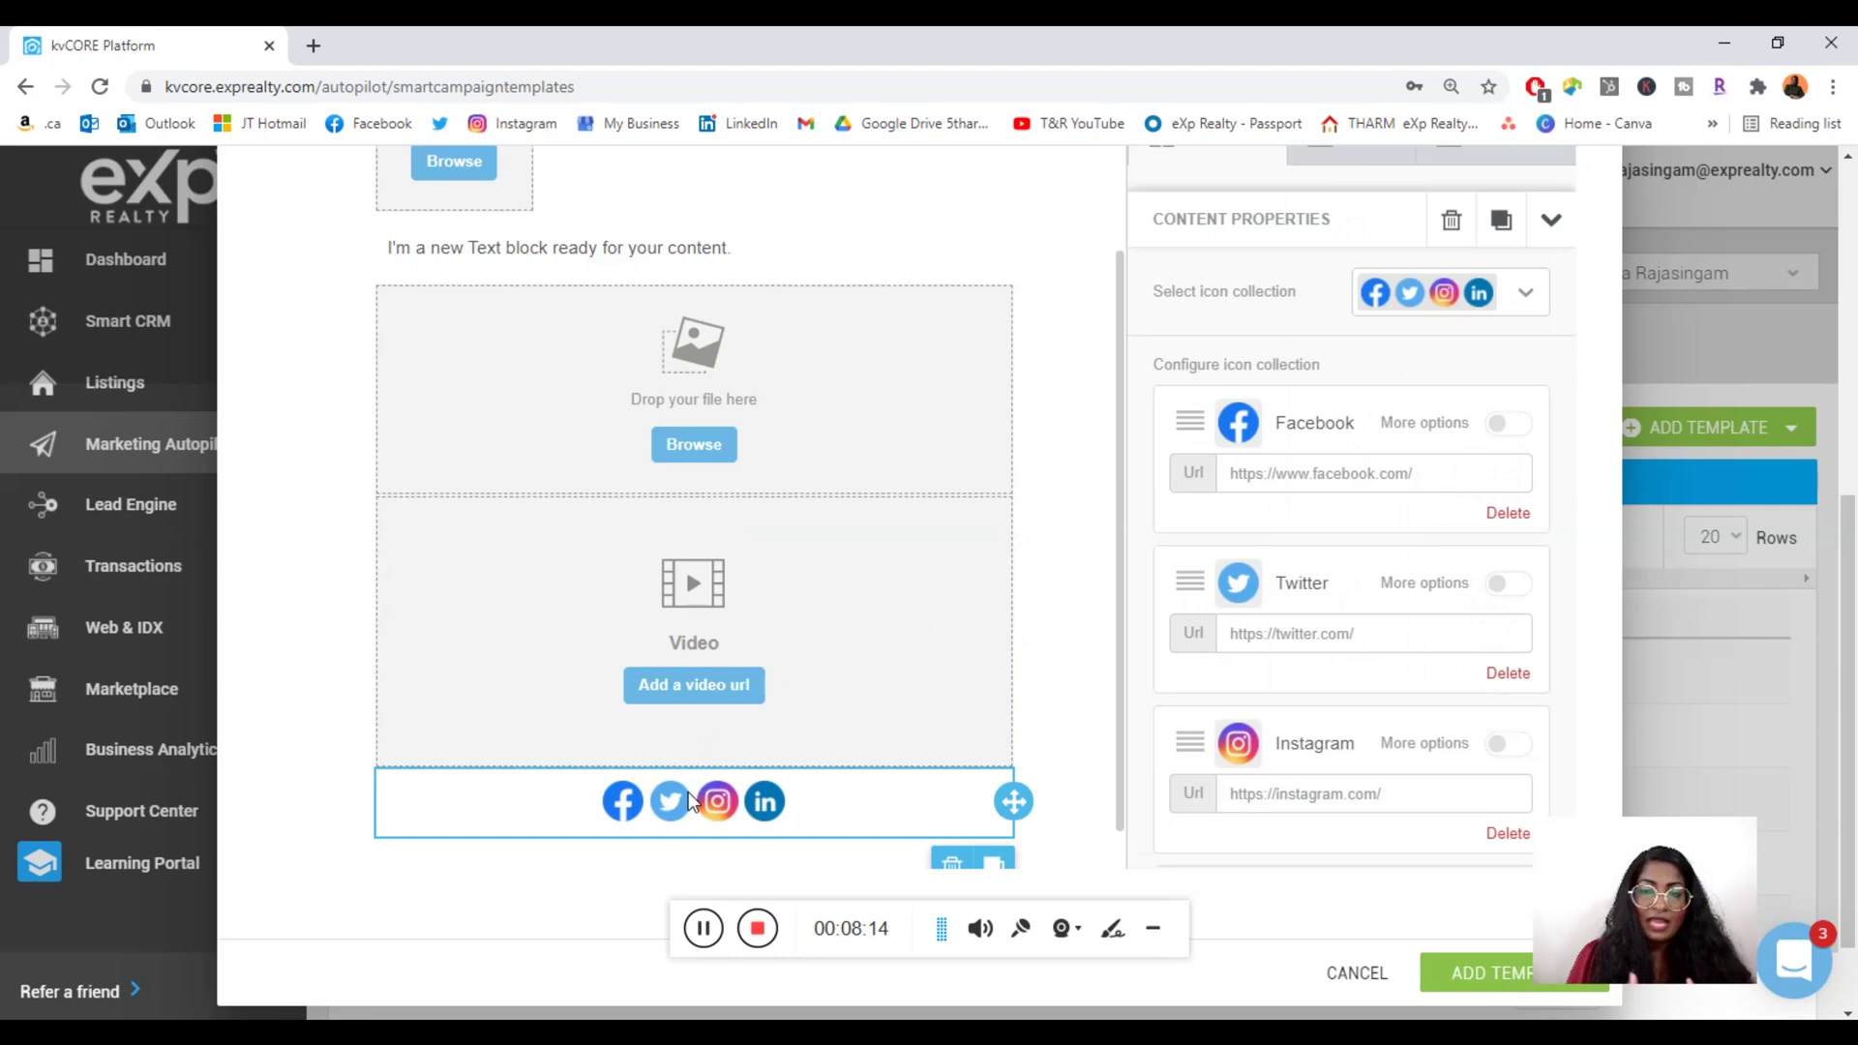
click(1540, 301)
click(1456, 527)
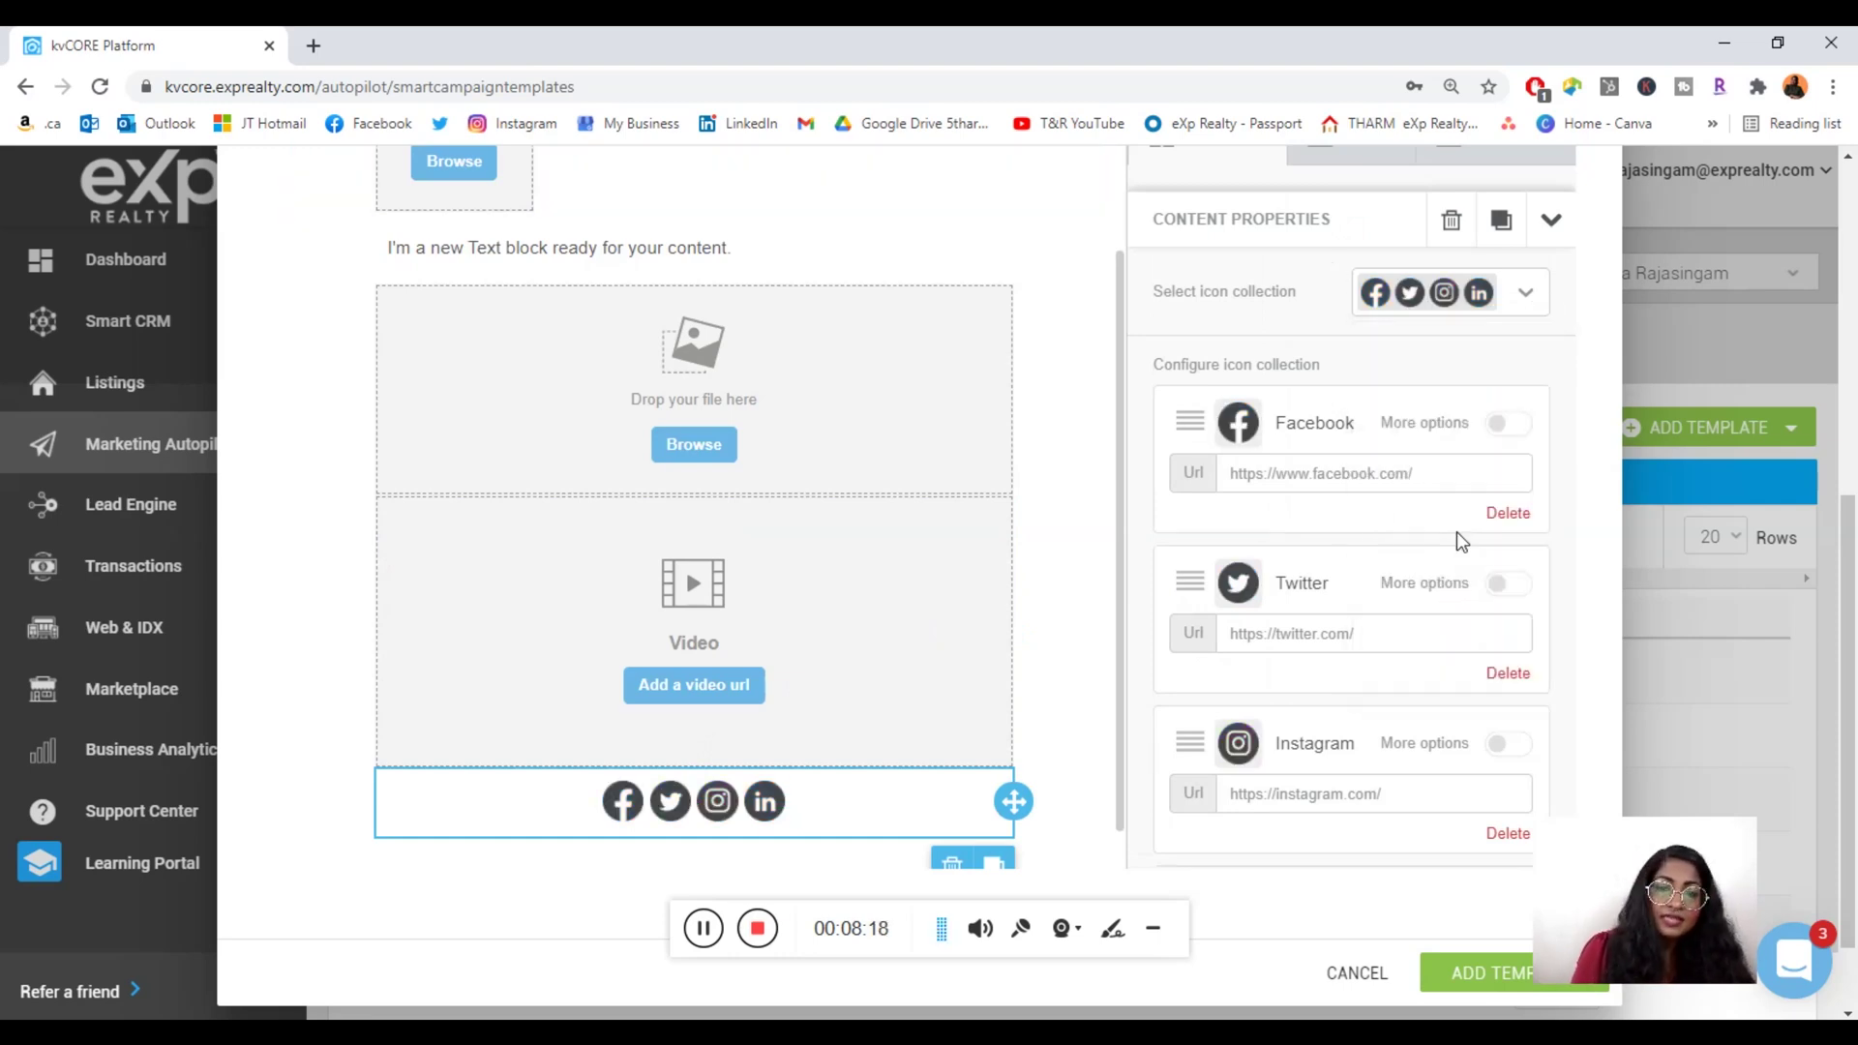
Step: Remove the LinkedIn icon and add a YouTube icon to the social block
drag(1574, 416, 1572, 634)
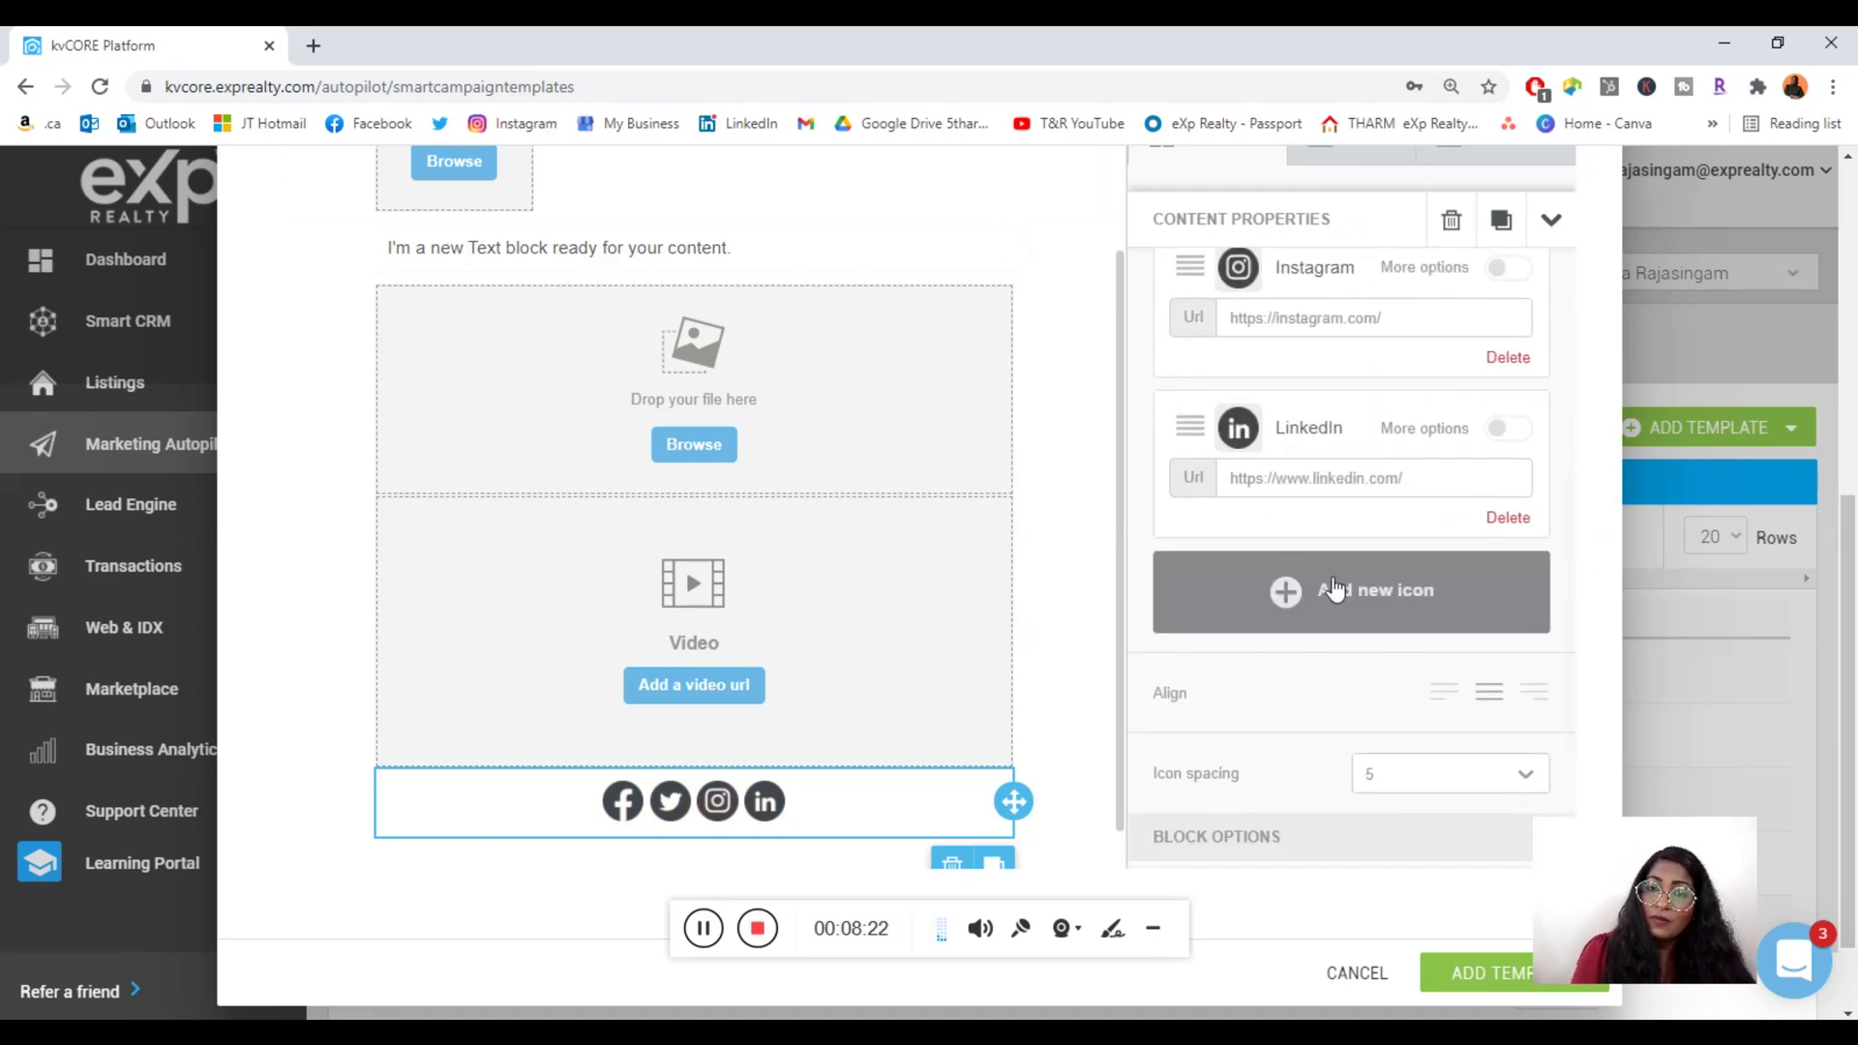
click(1507, 519)
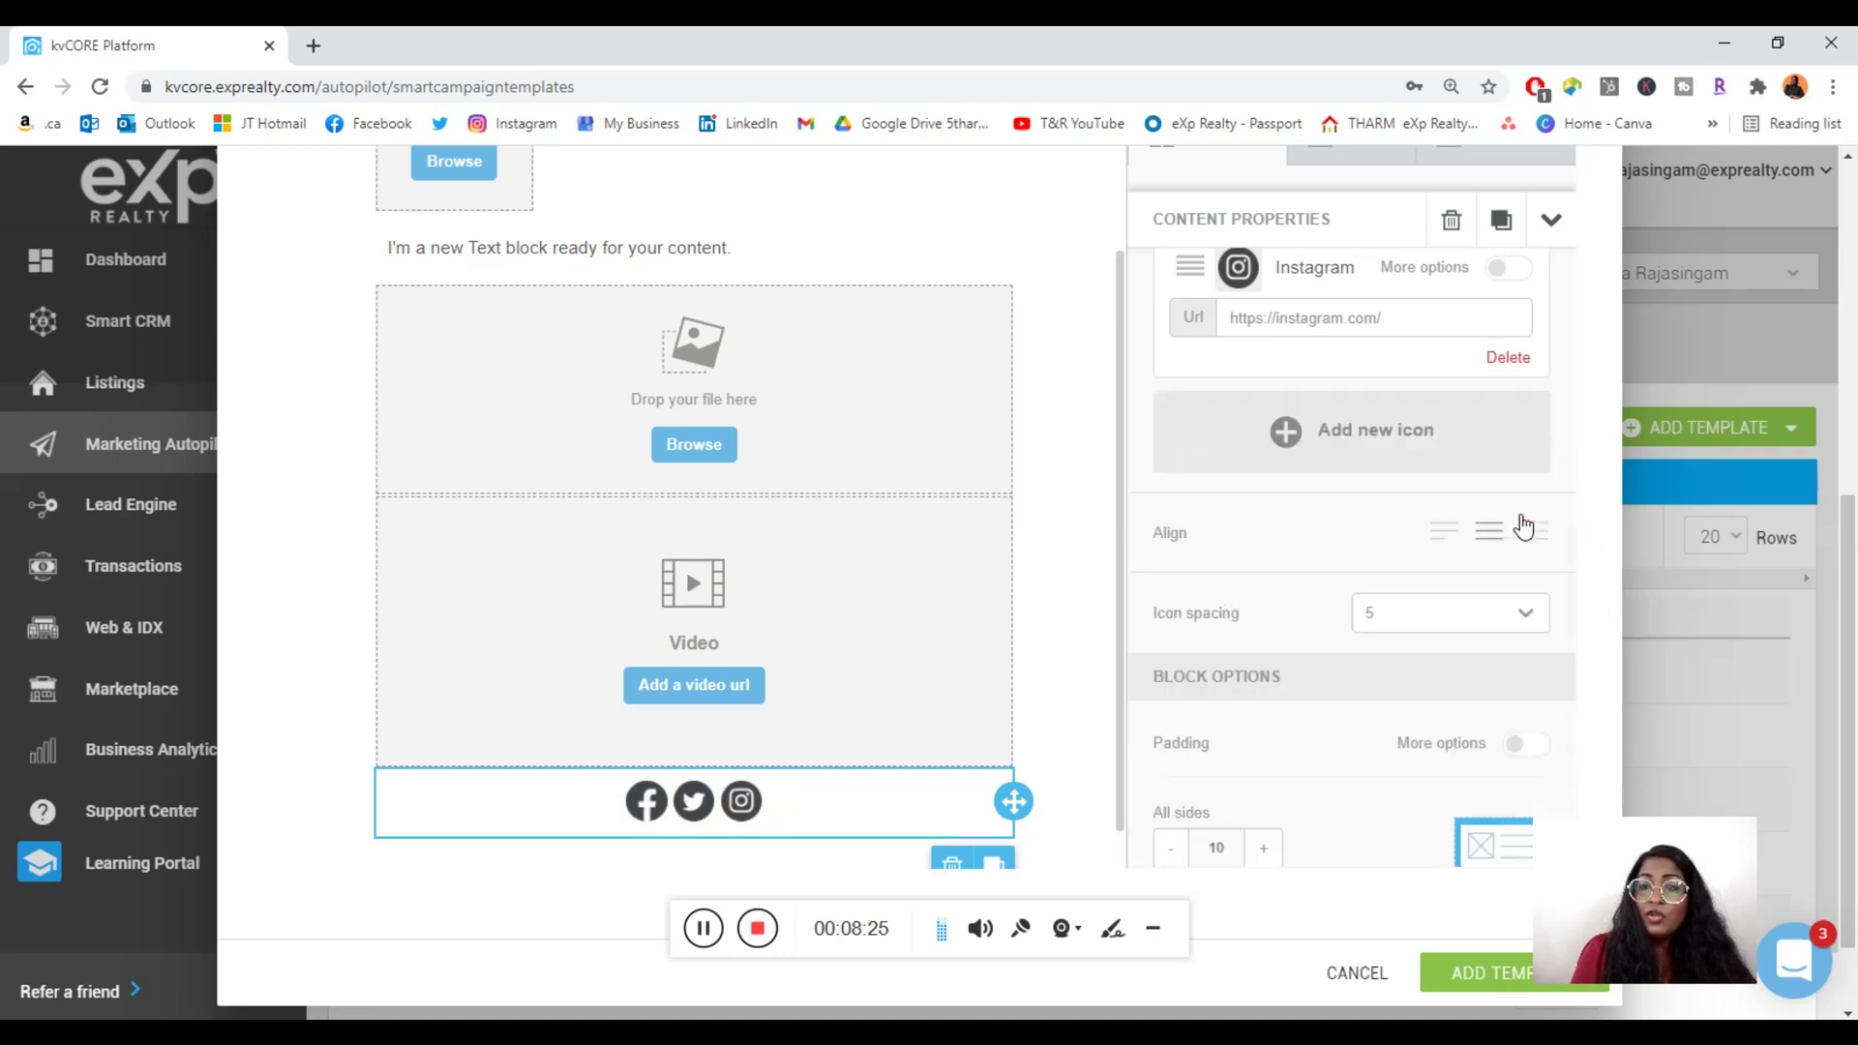
click(1391, 447)
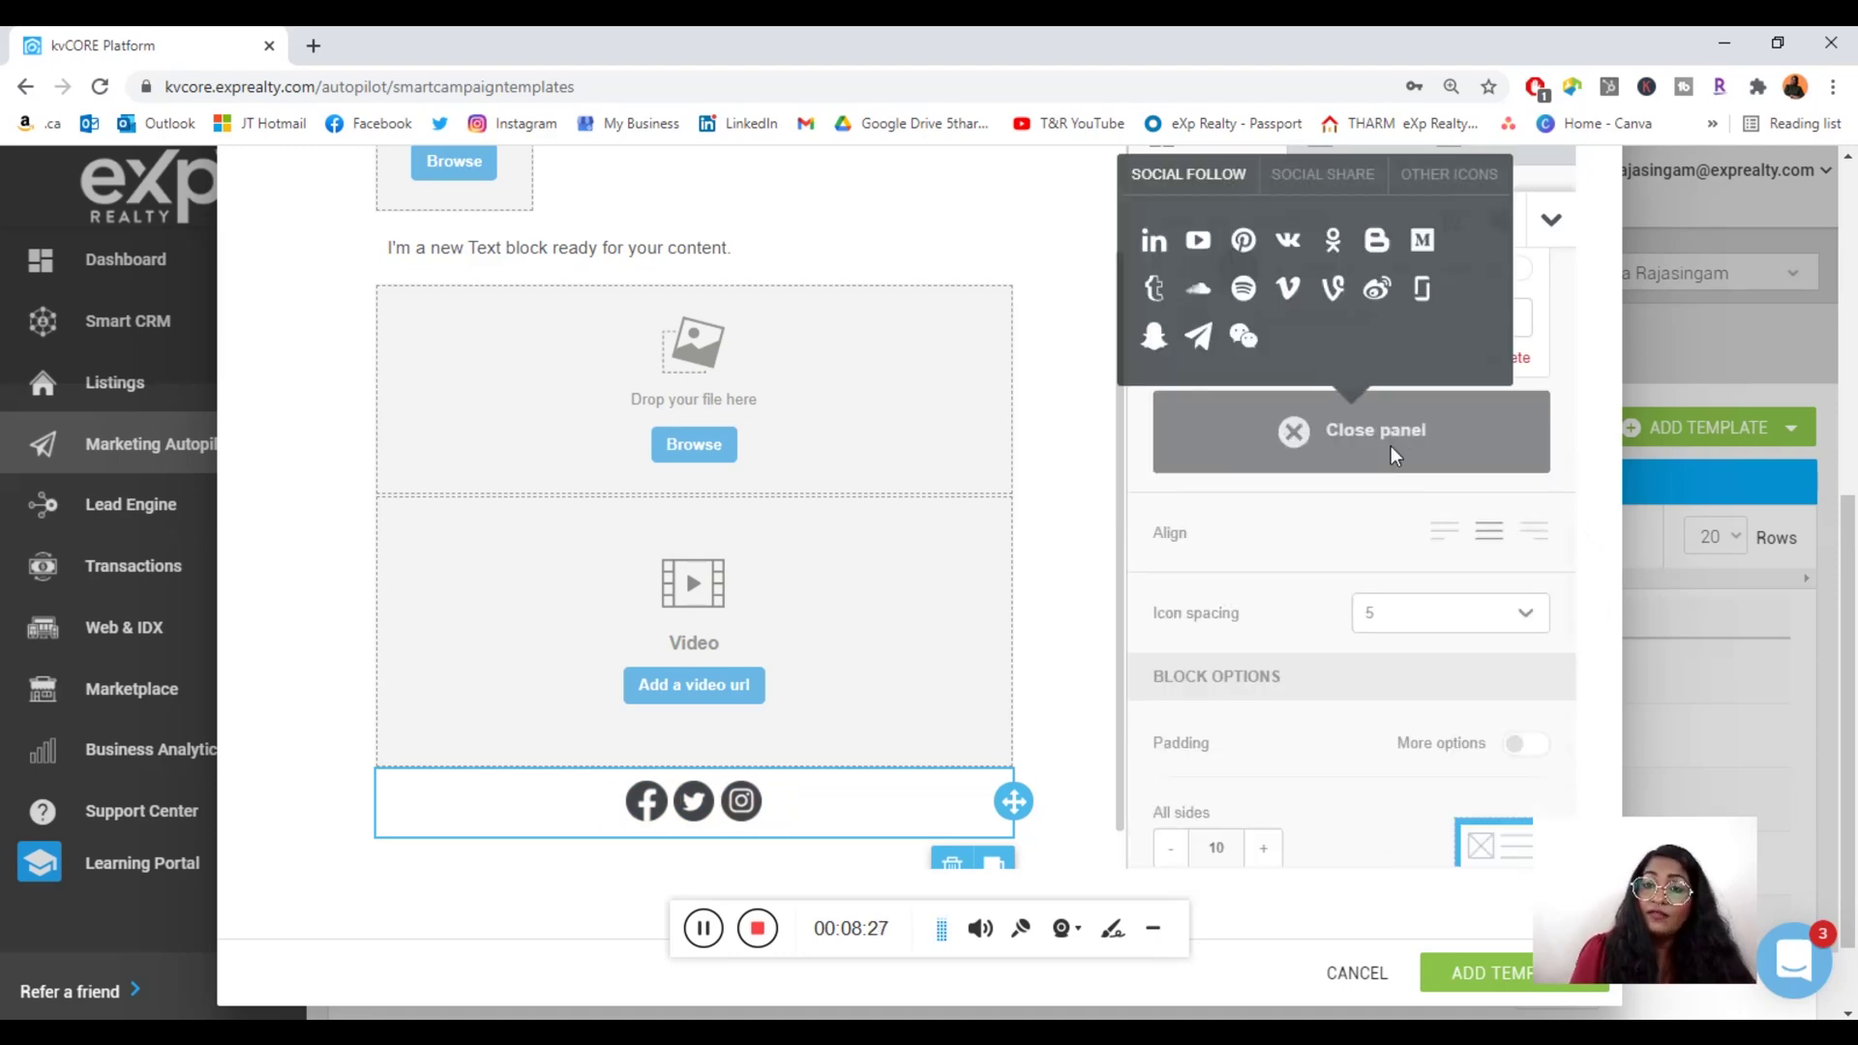
click(1199, 239)
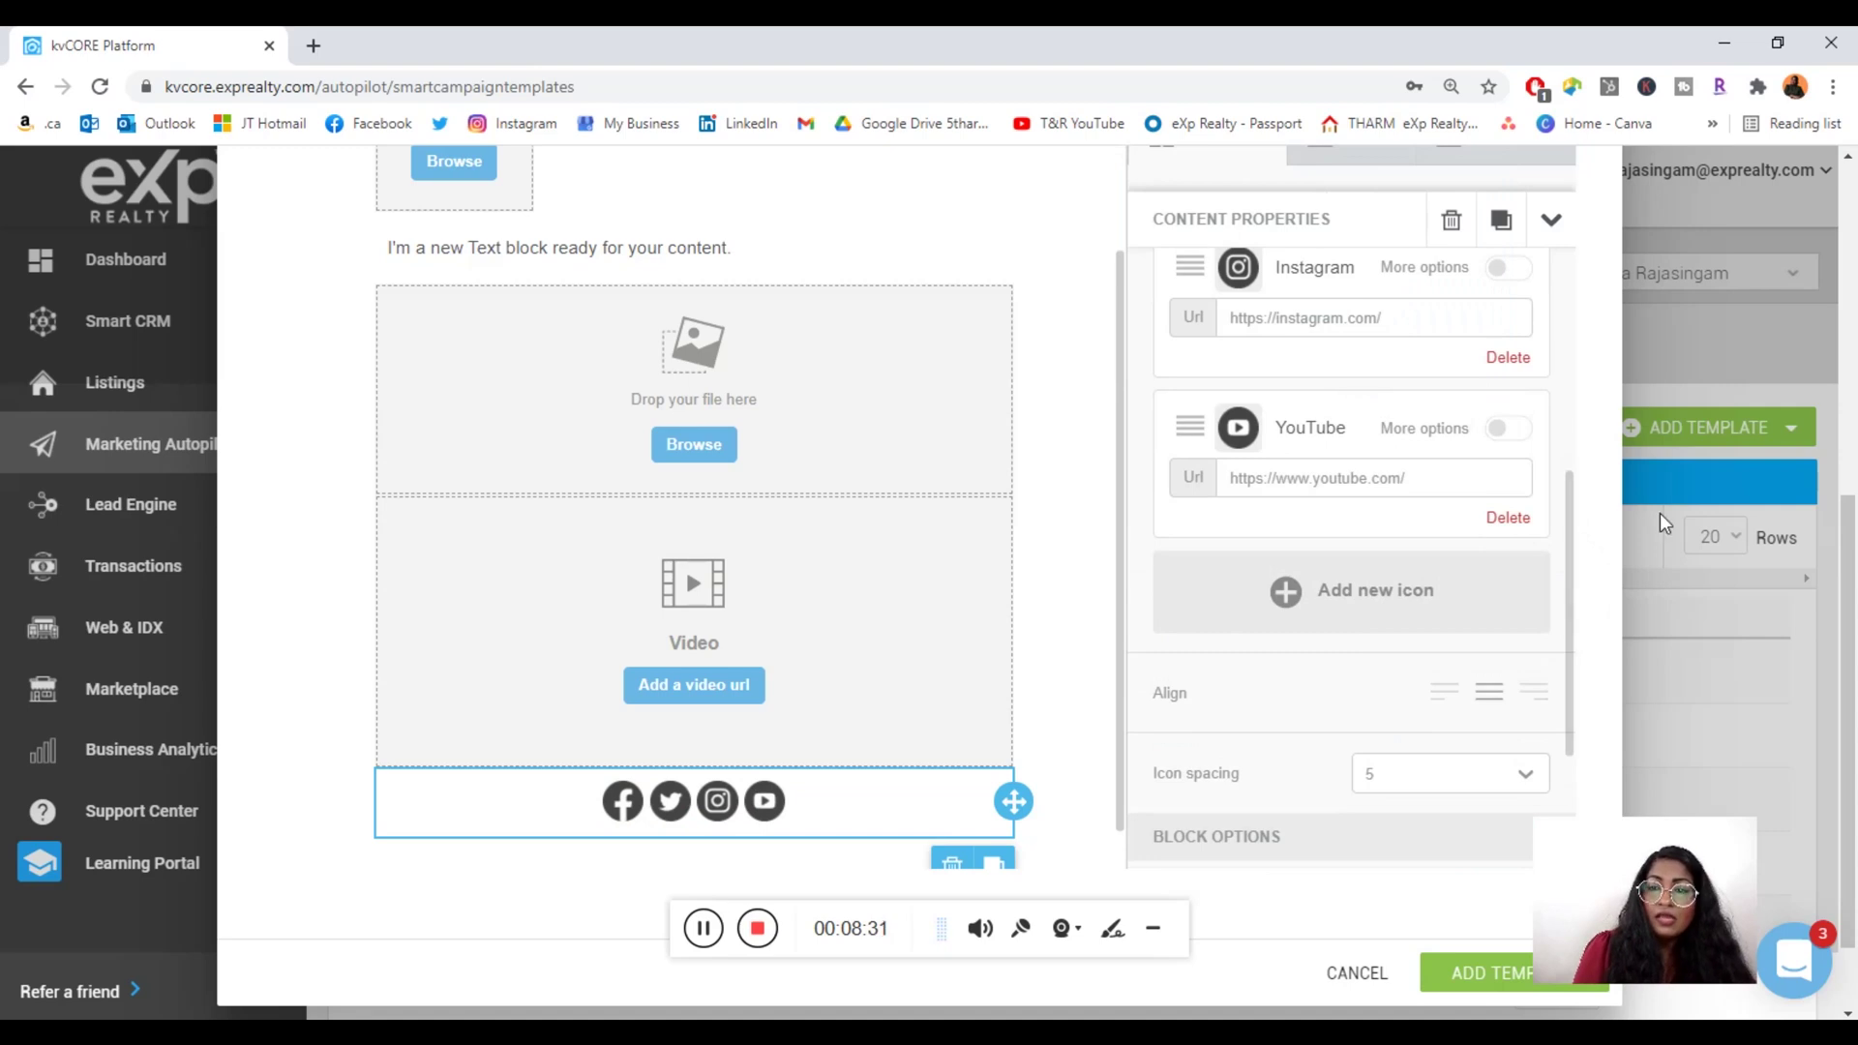
drag(1577, 506, 1580, 256)
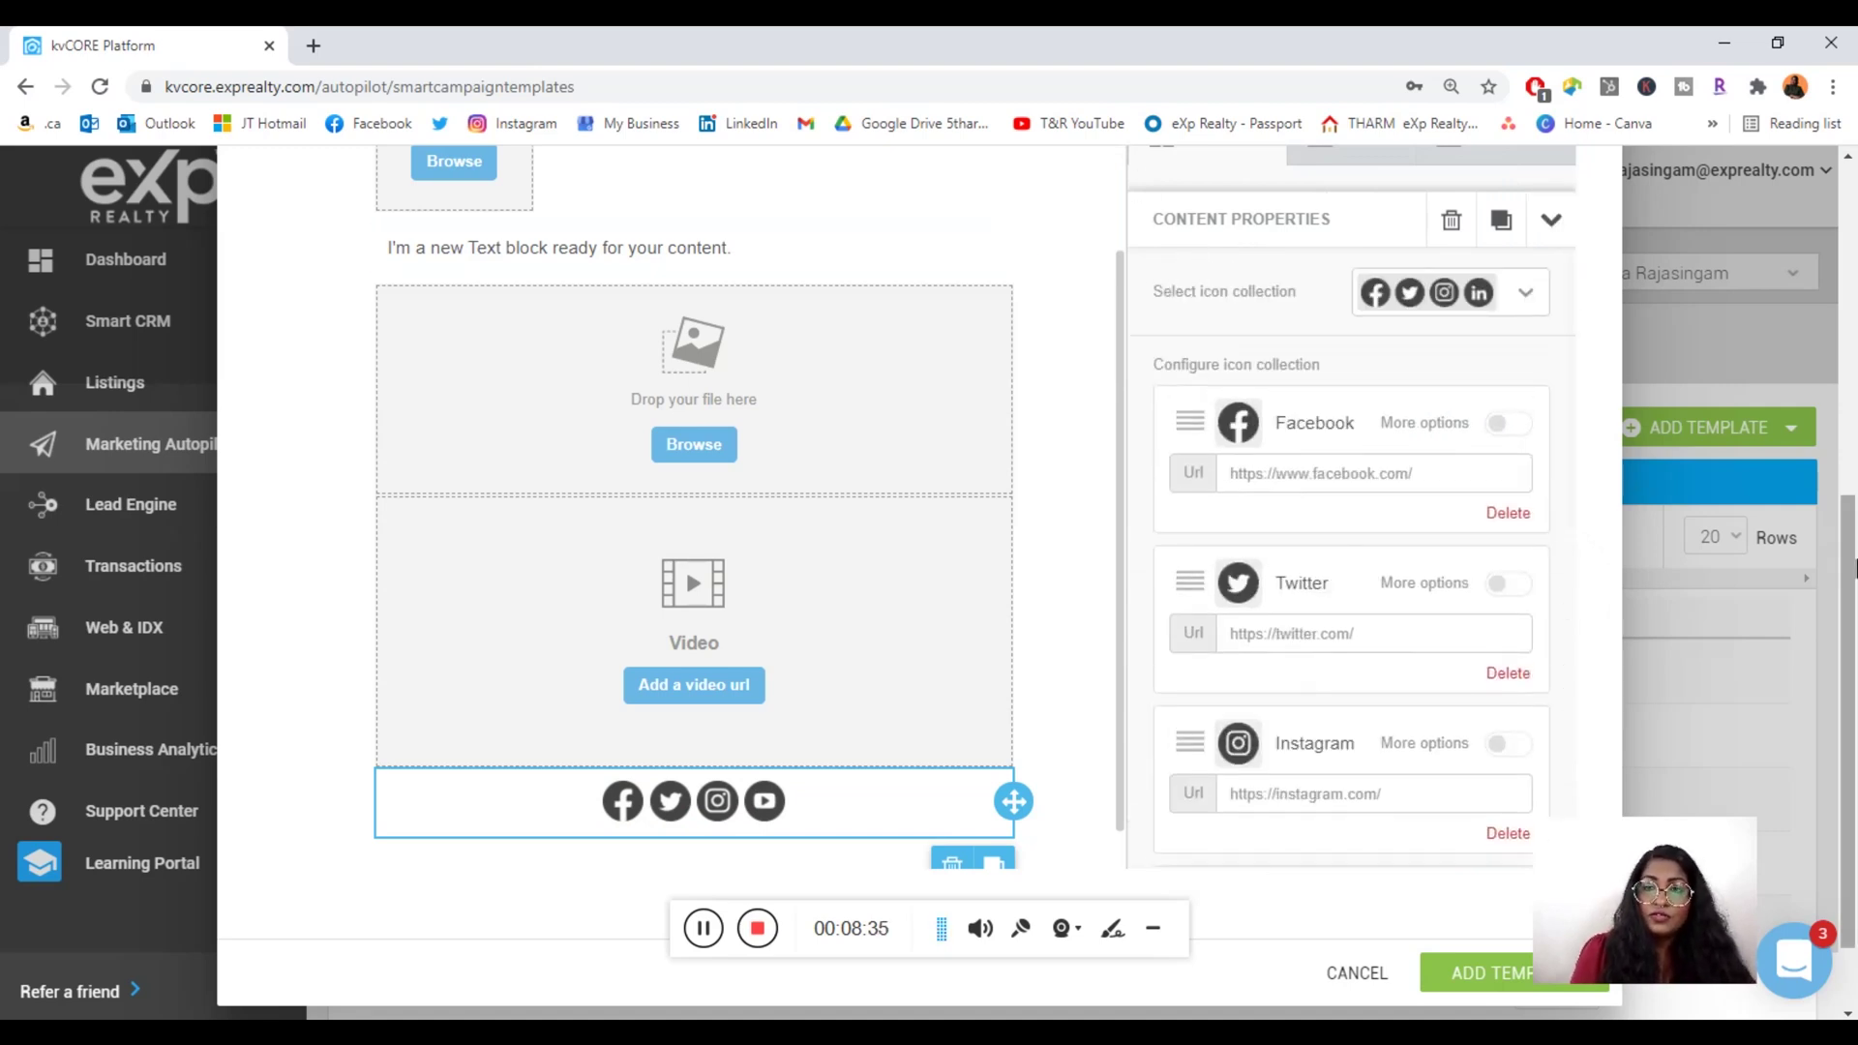
scroll(1855, 625, down, 1)
mouse_move(1854, 625)
mouse_down()
mouse_move(1848, 418)
mouse_move(1849, 622)
mouse_up()
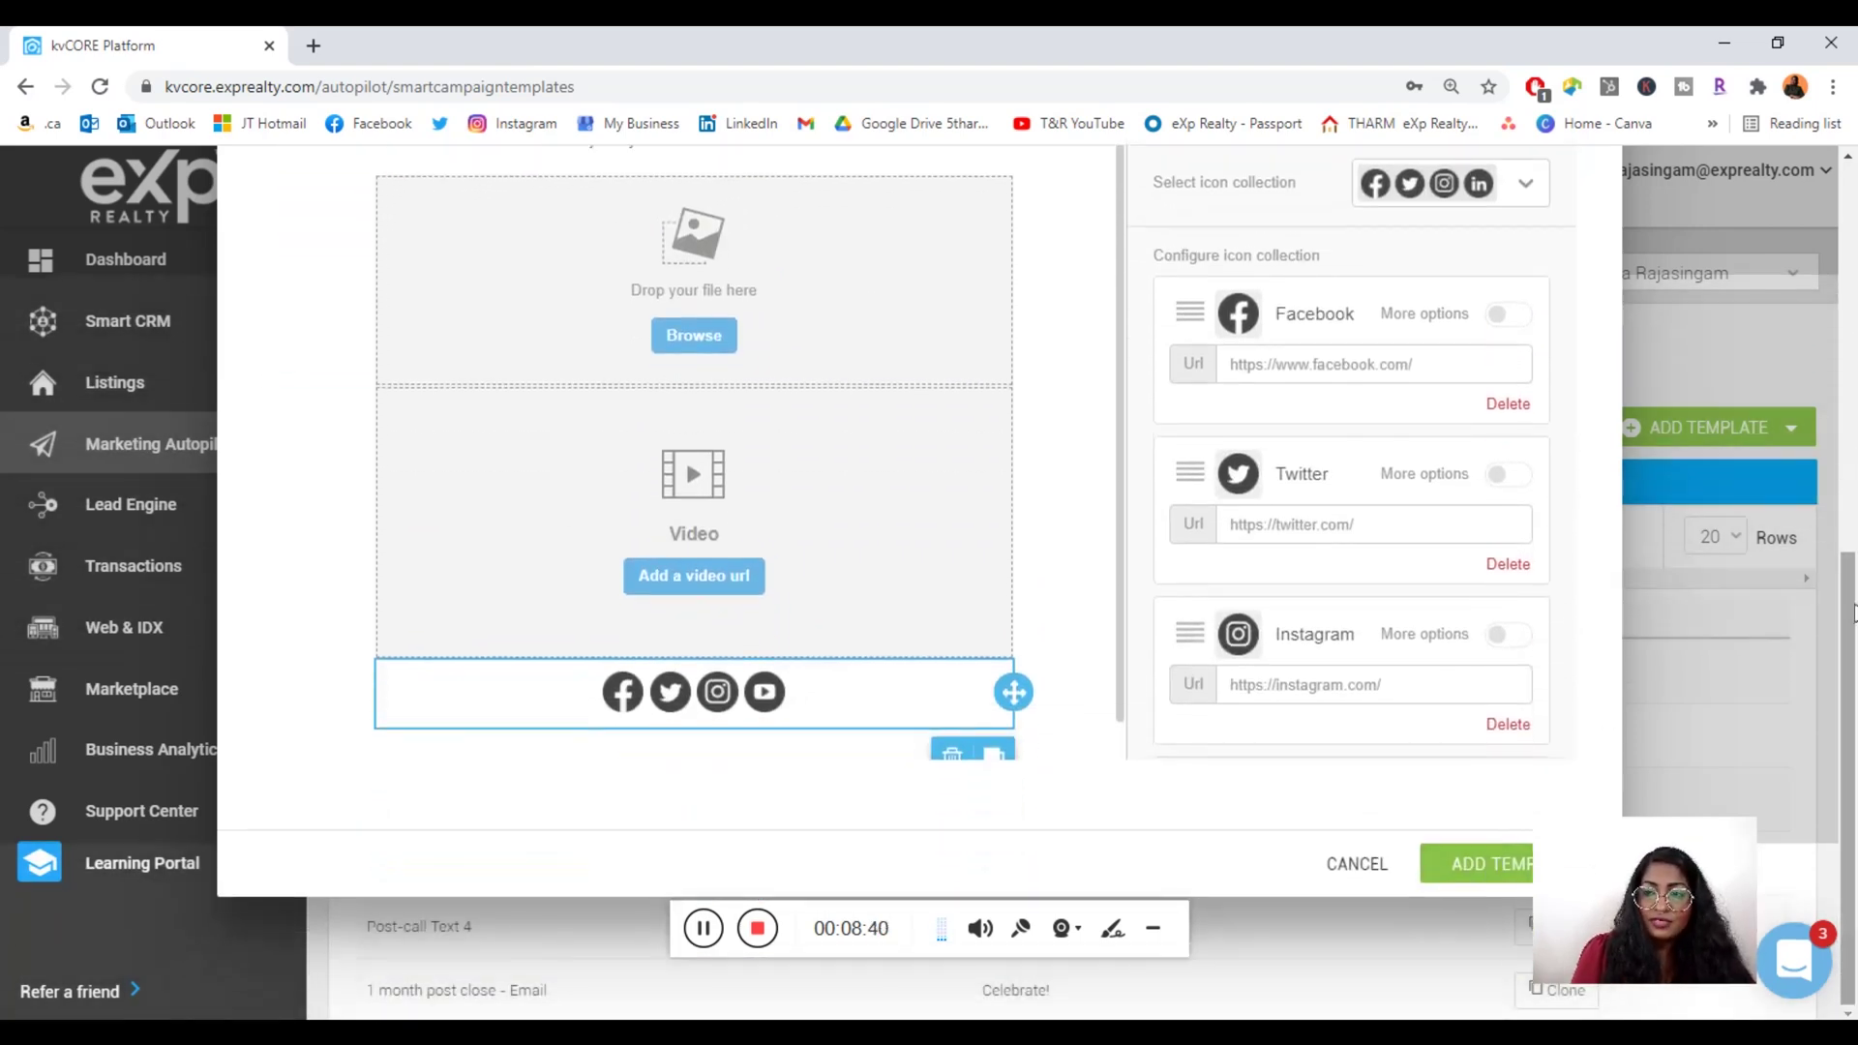
mouse_move(1850, 620)
mouse_down()
mouse_move(1849, 261)
mouse_move(1849, 620)
mouse_up()
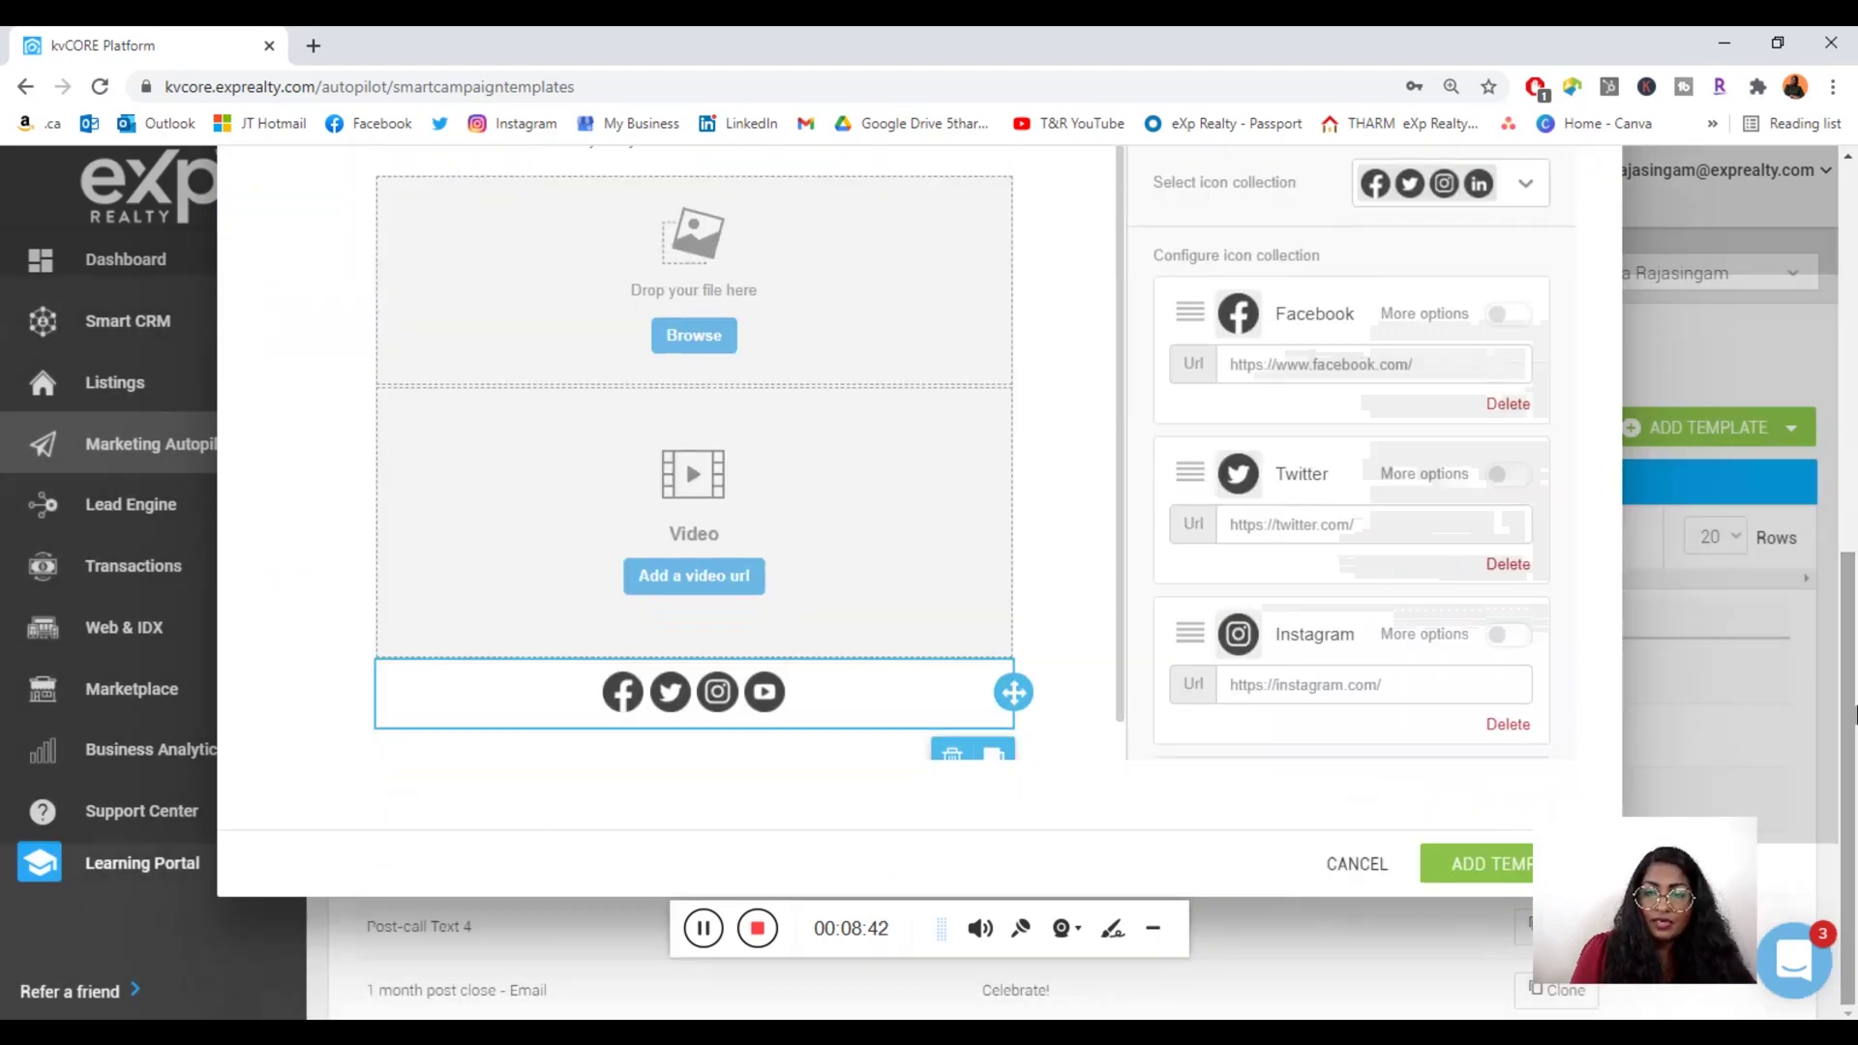
Step: Fill the required Subject with 'Test 2' and save the template with Add Template
click(1463, 879)
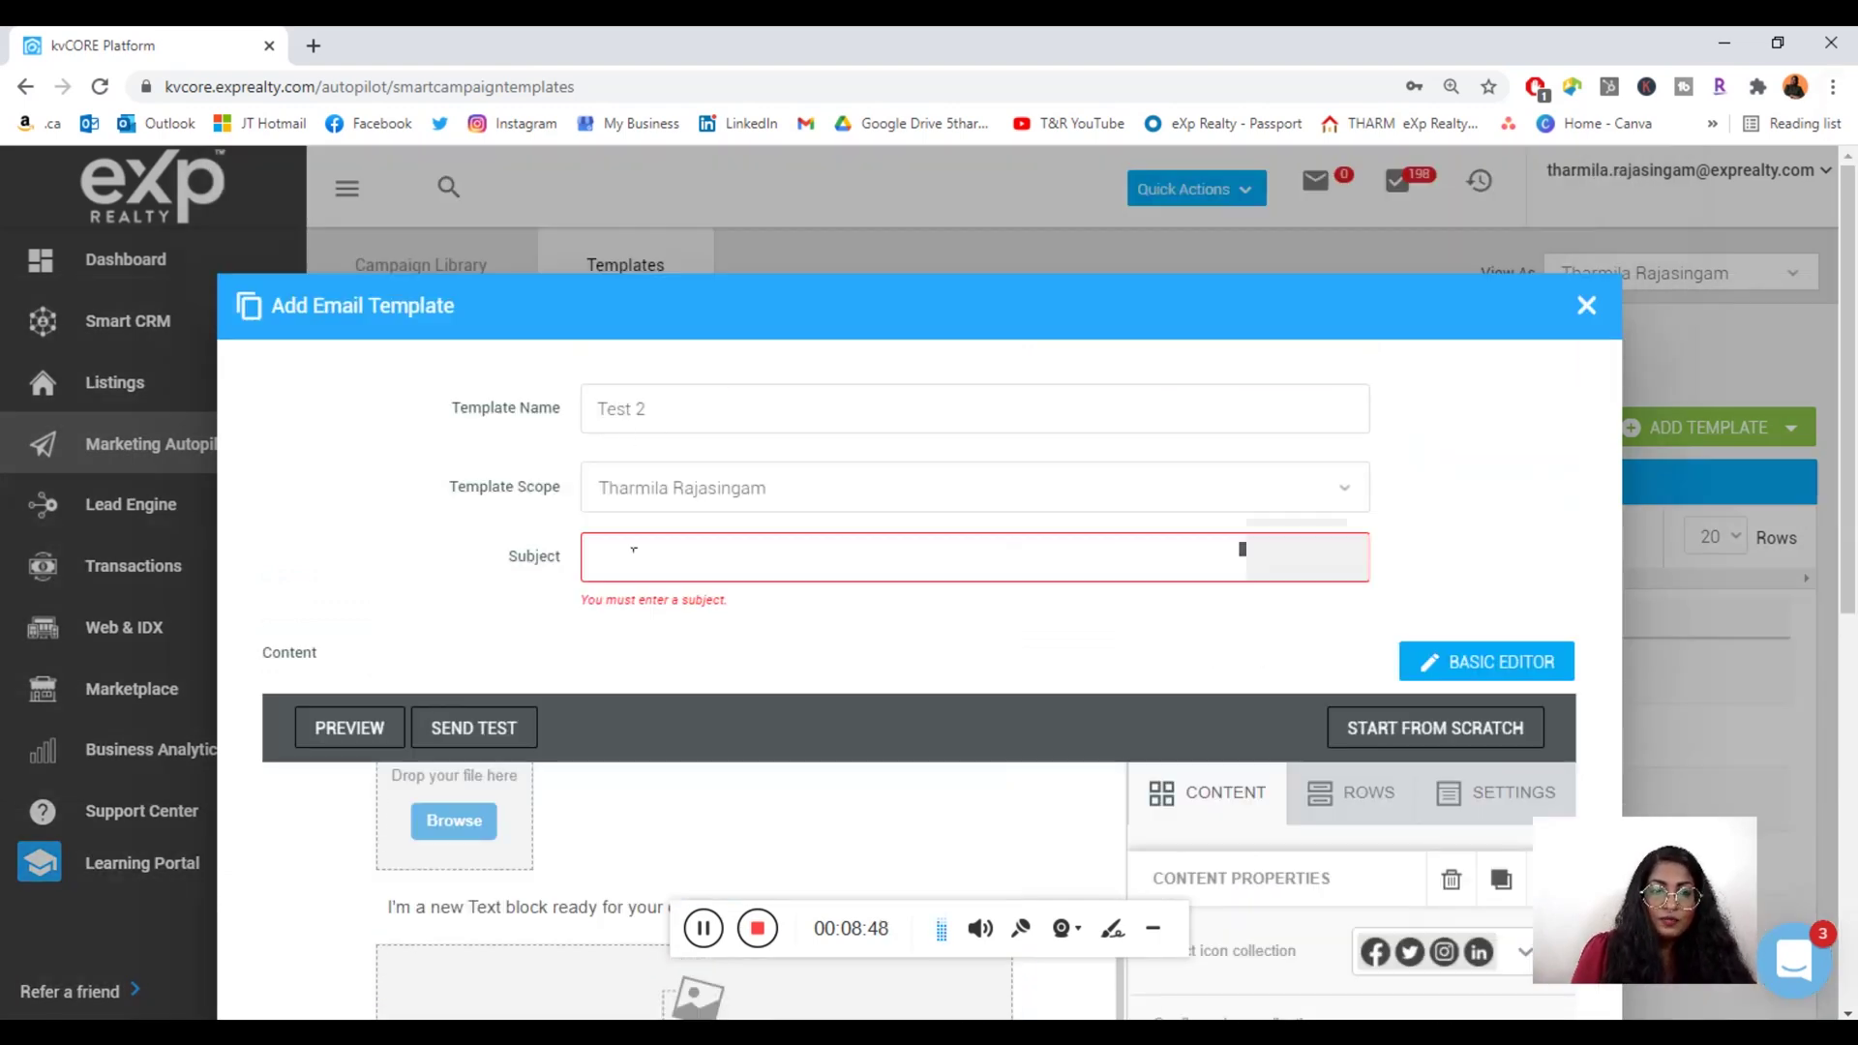
click(634, 549)
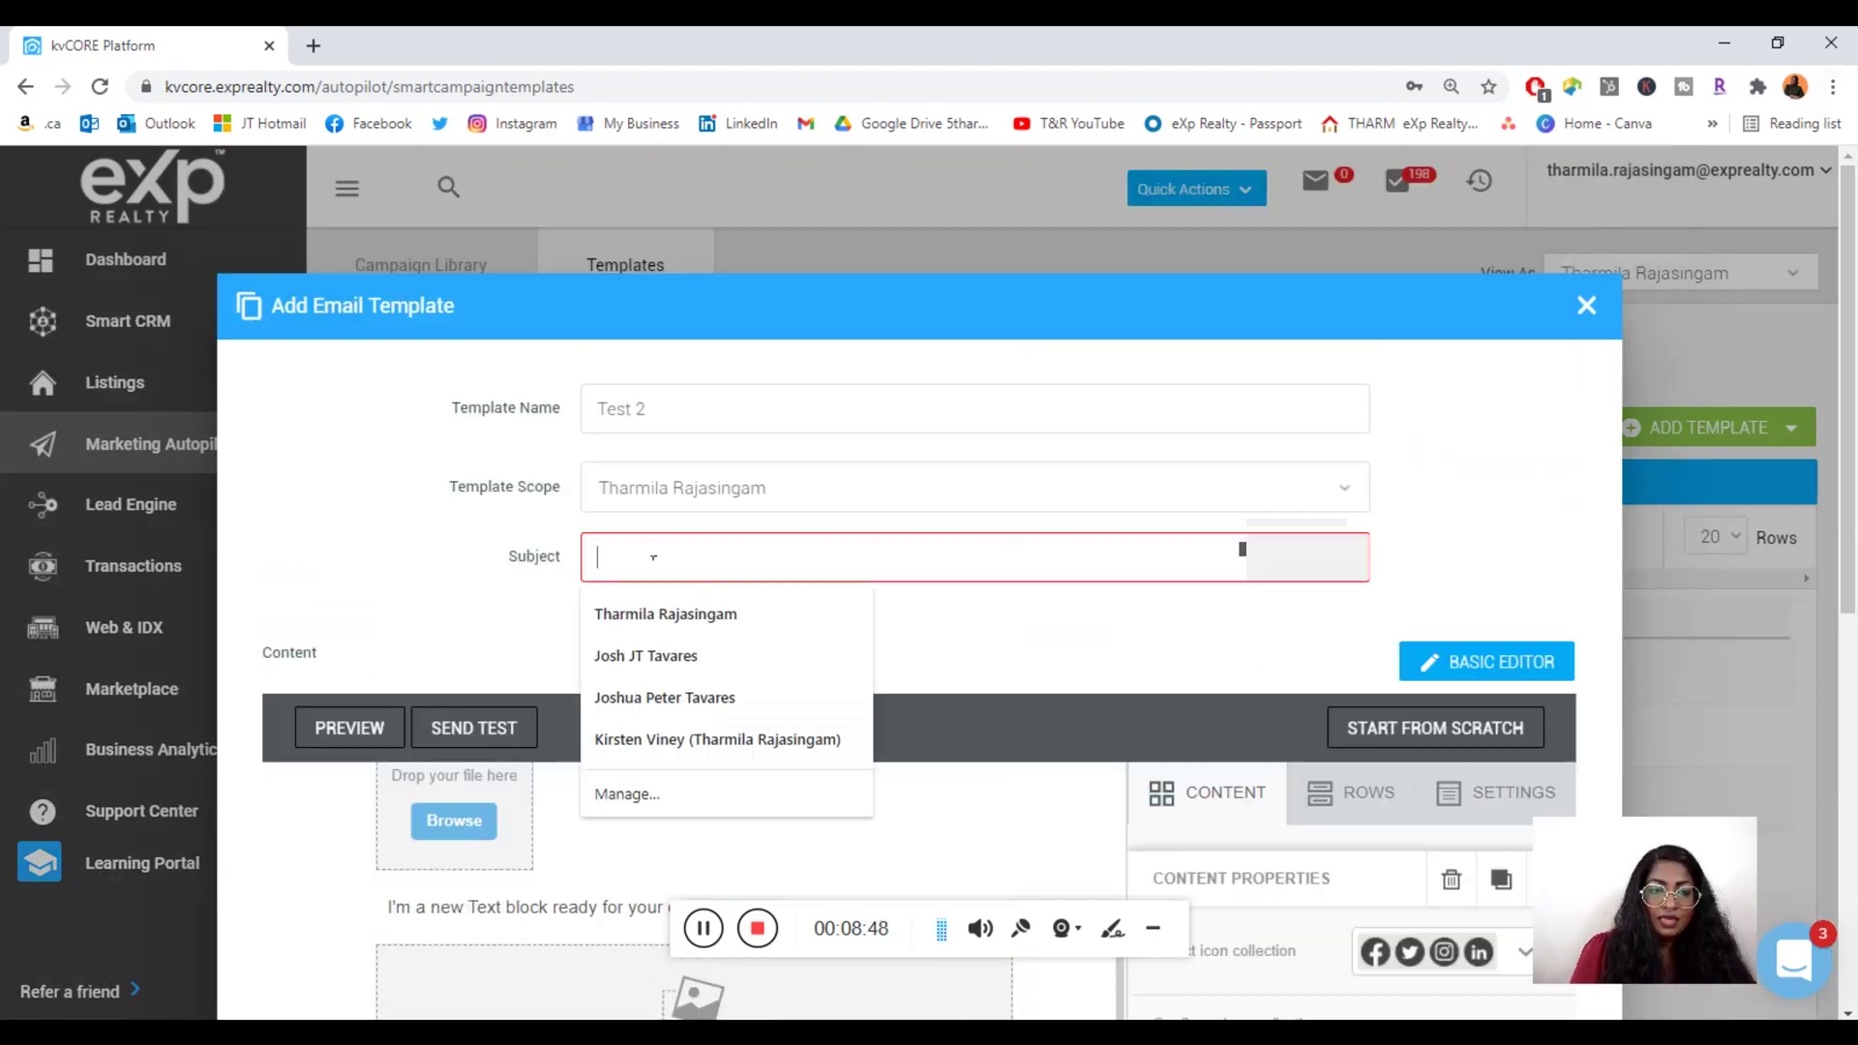
text(Test 2)
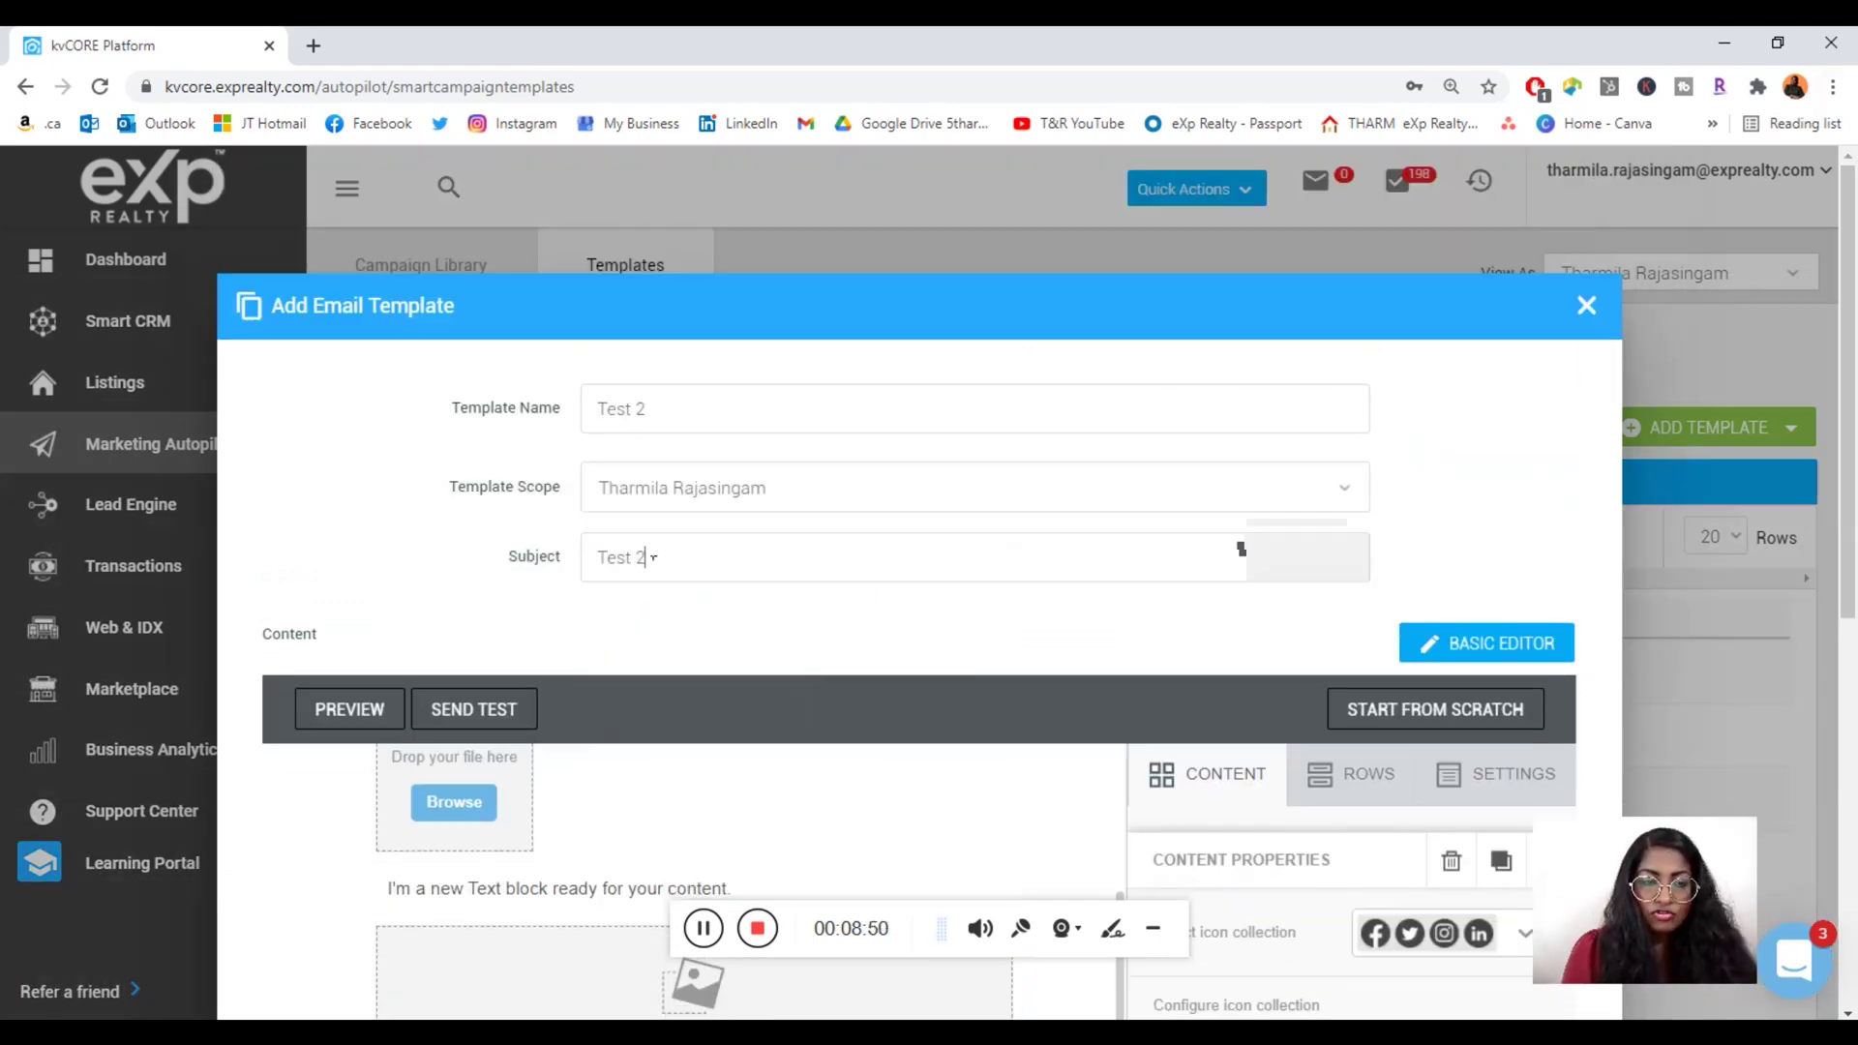
scroll(1855, 885, down, 5)
scroll(1854, 886, down, 3)
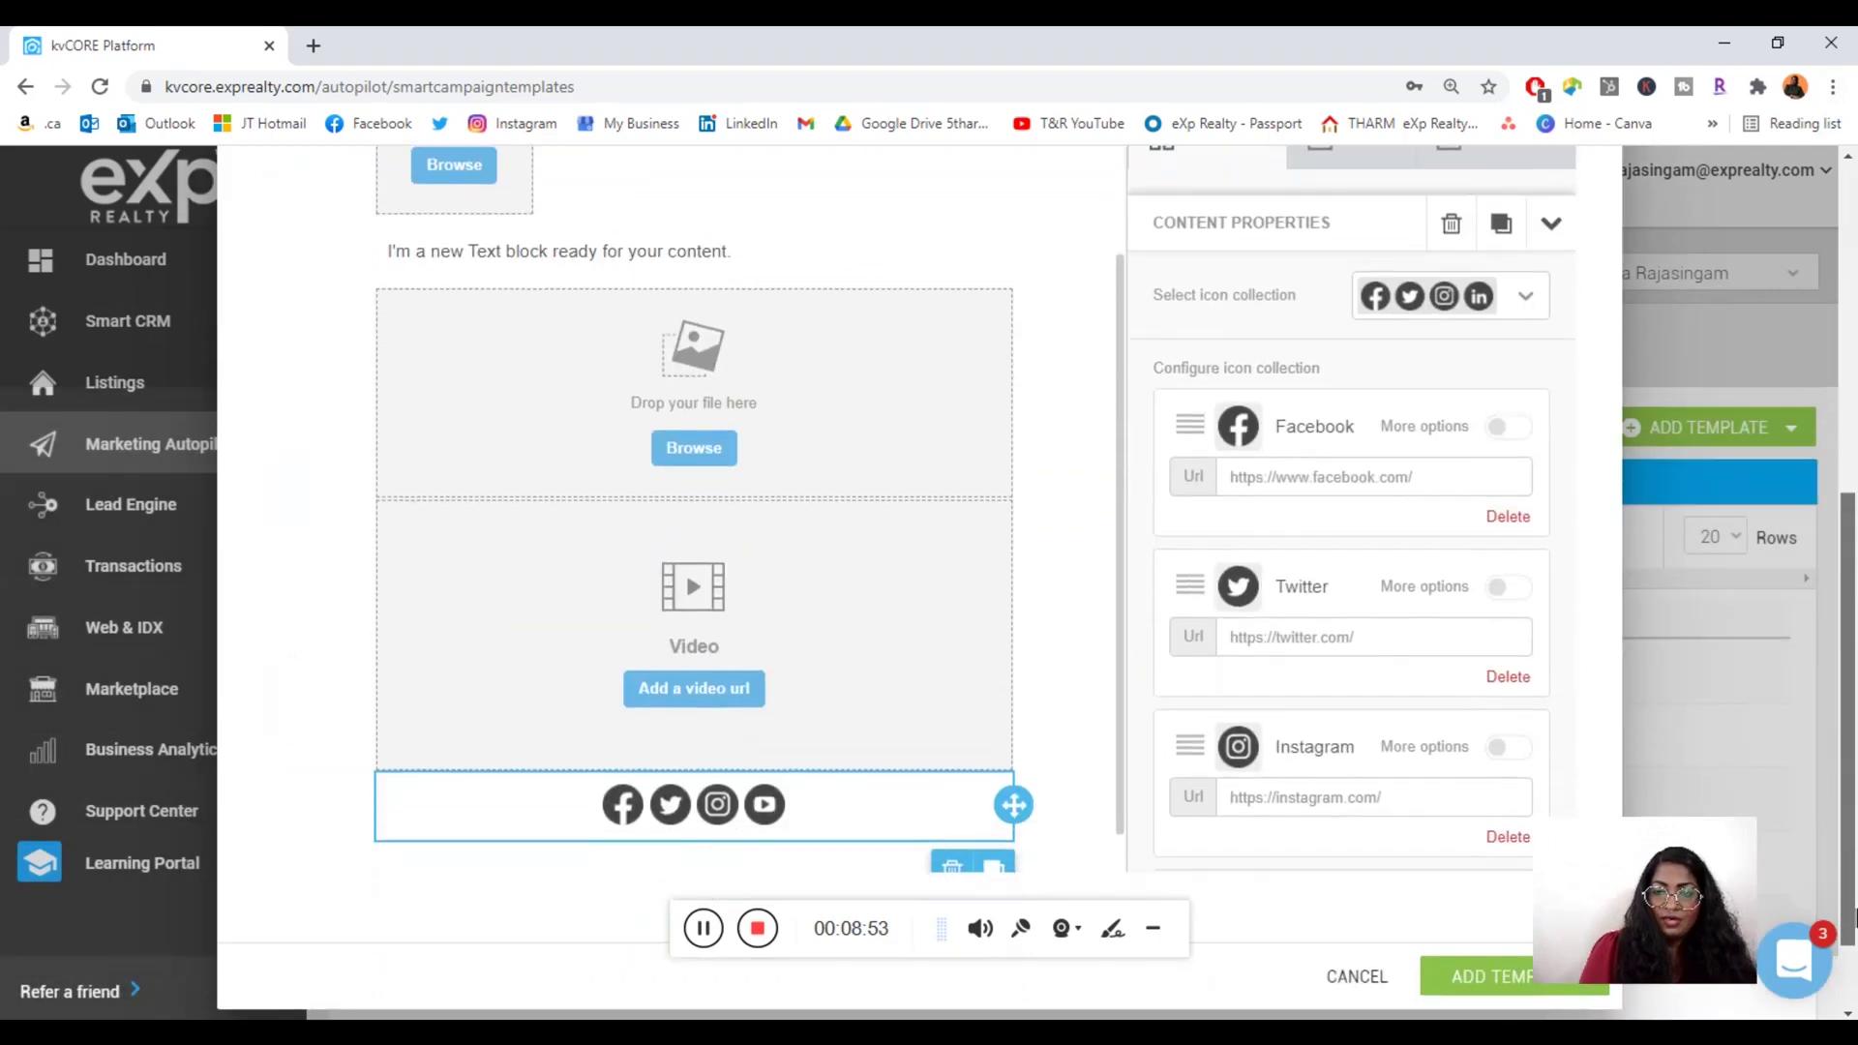
click(1481, 923)
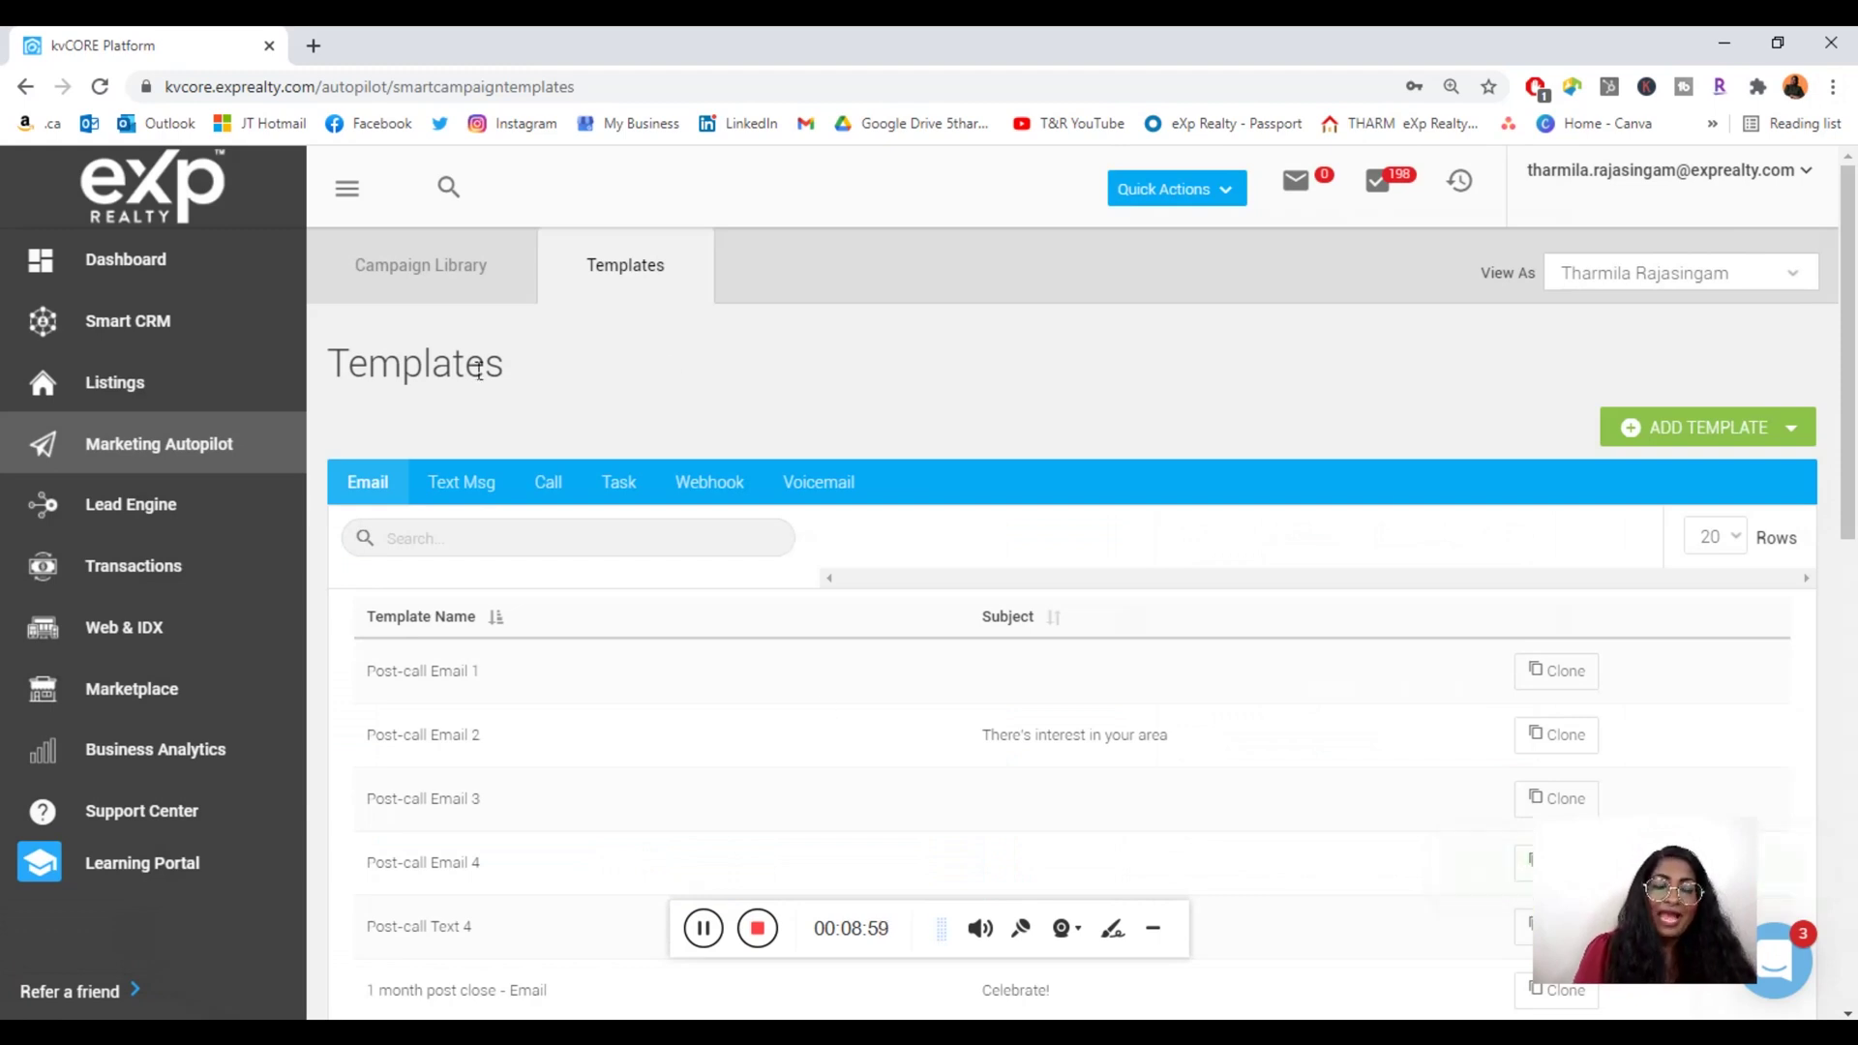
Step: Start a new mass email from Marketing Autopilot's Schedule an Email page
click(136, 445)
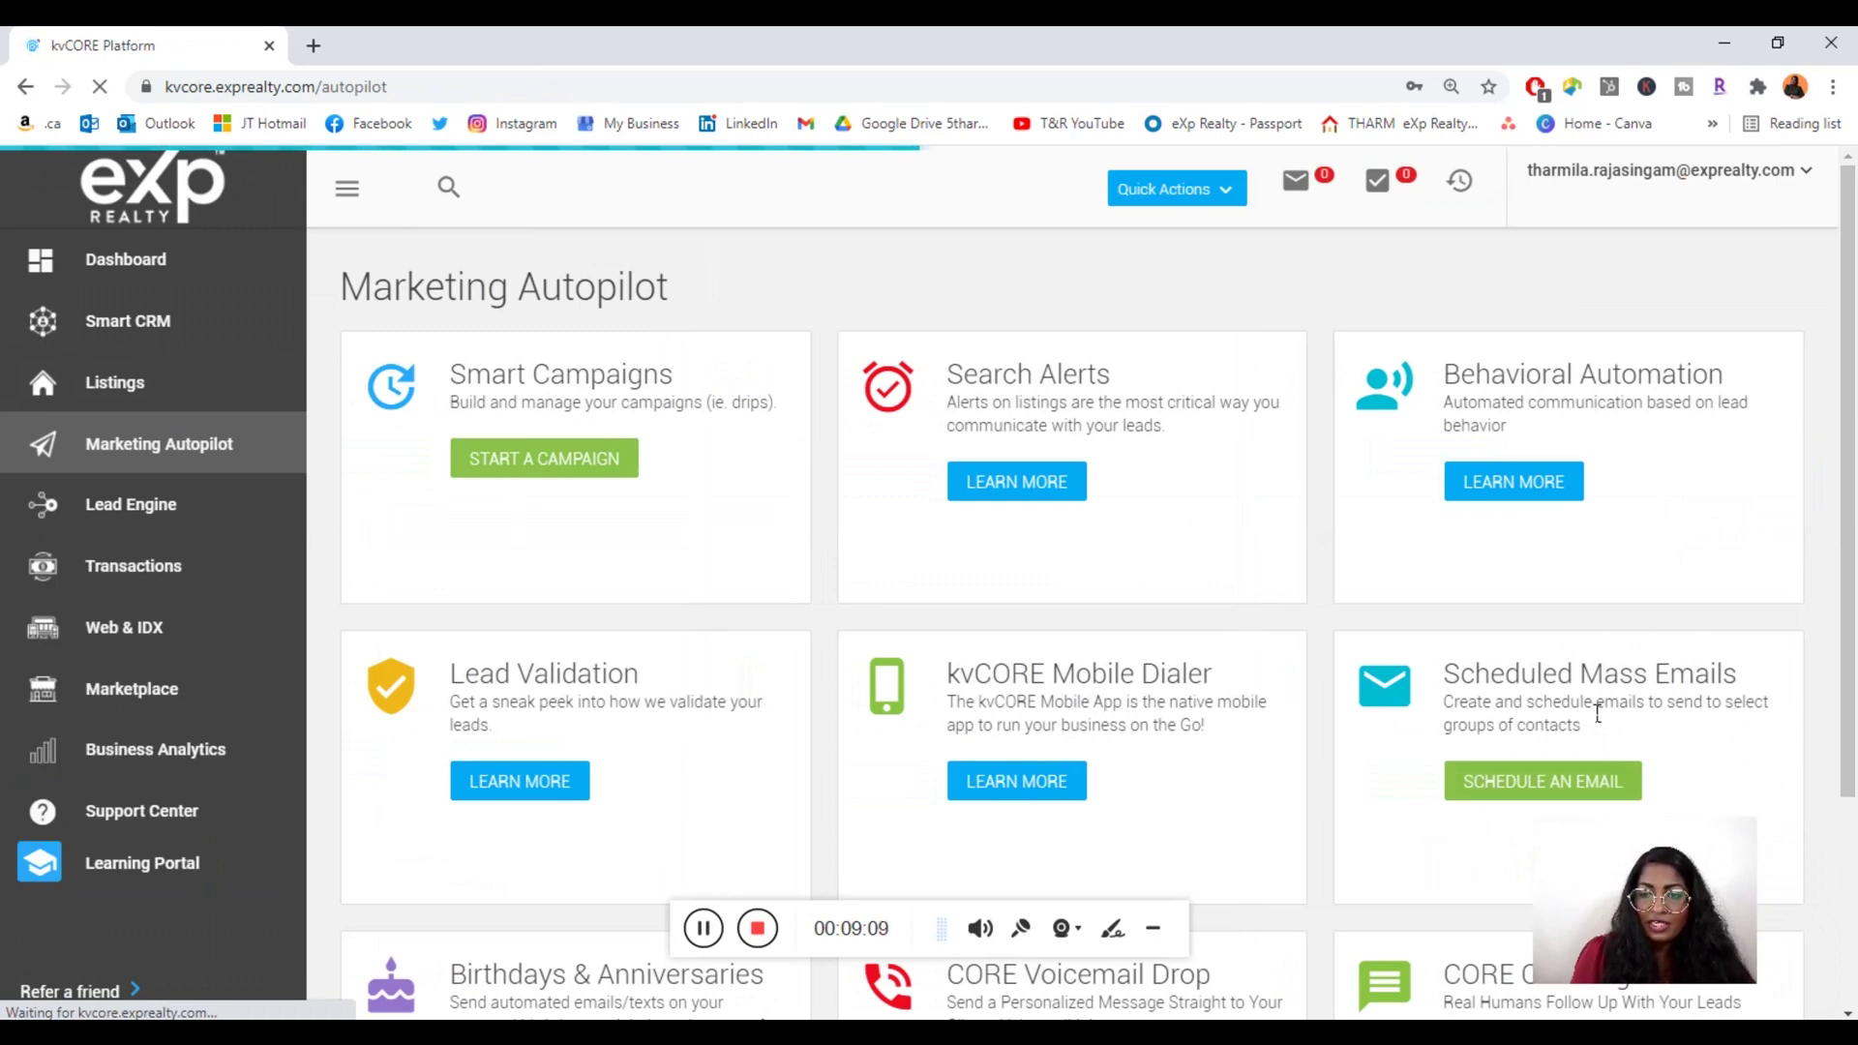
click(1499, 802)
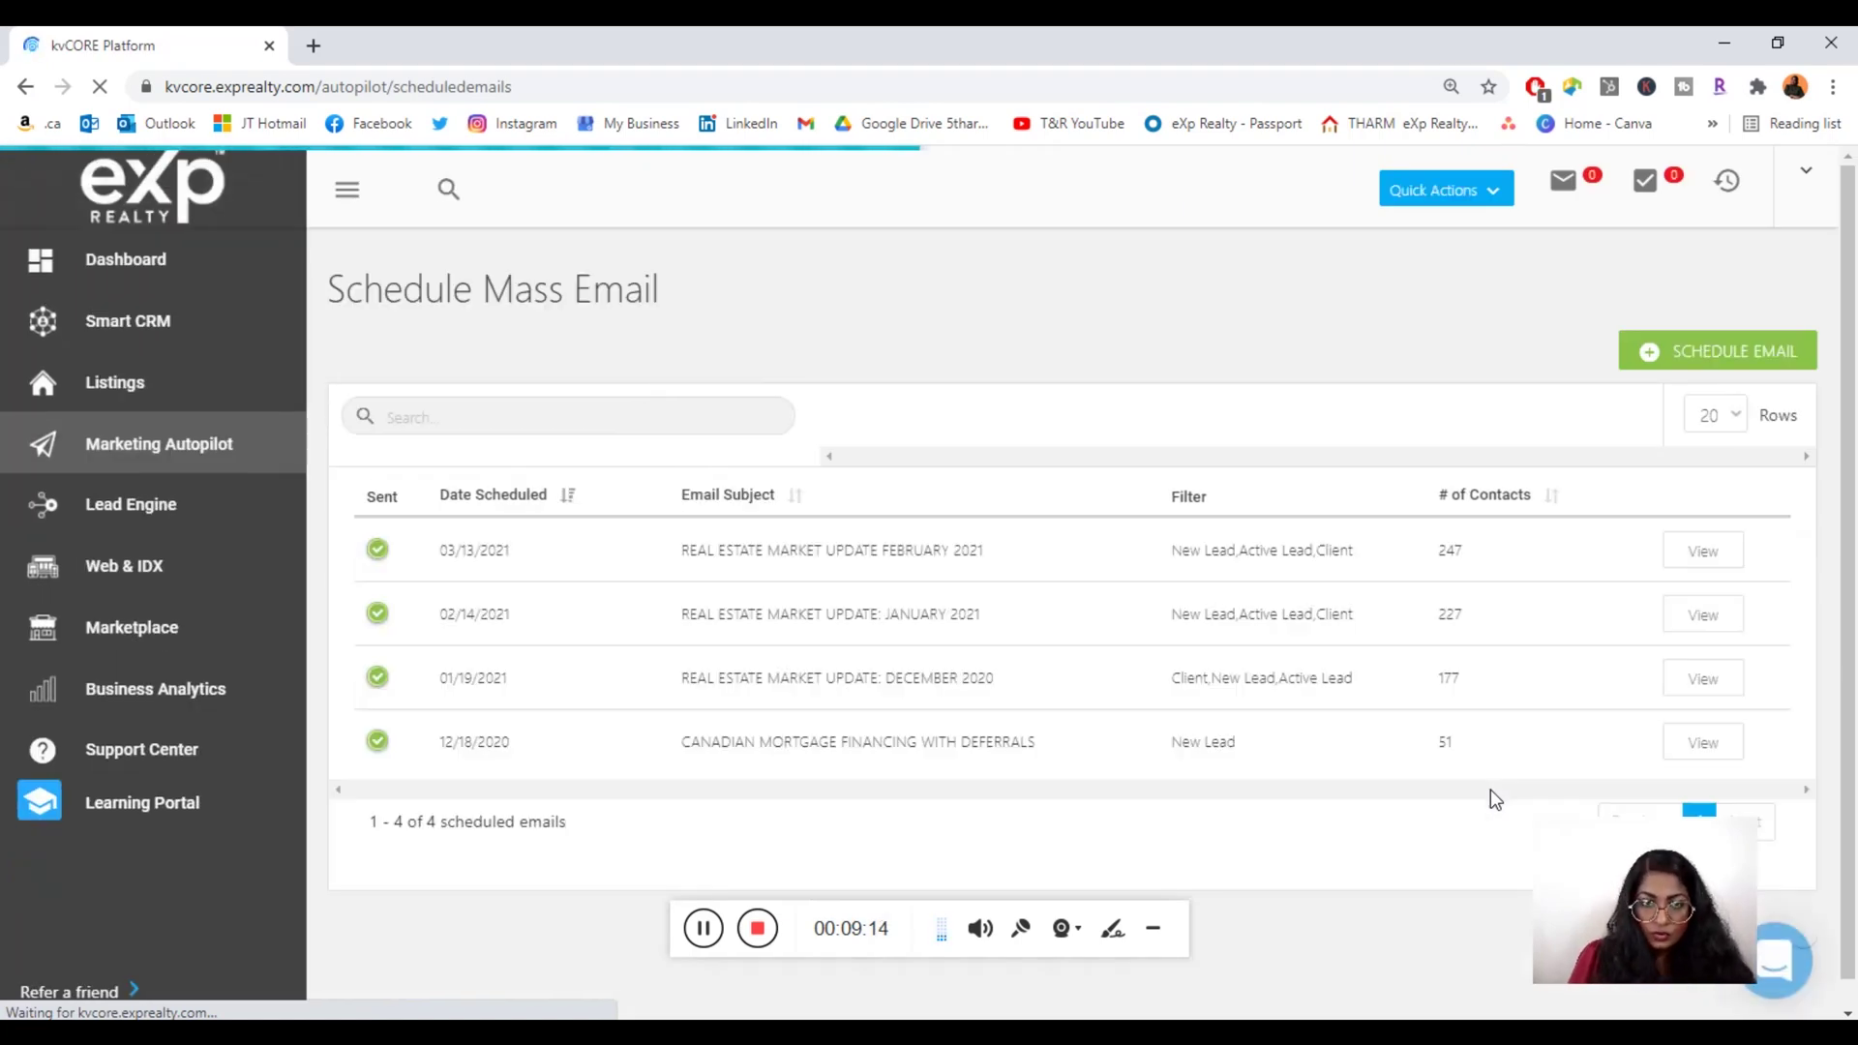
click(1719, 352)
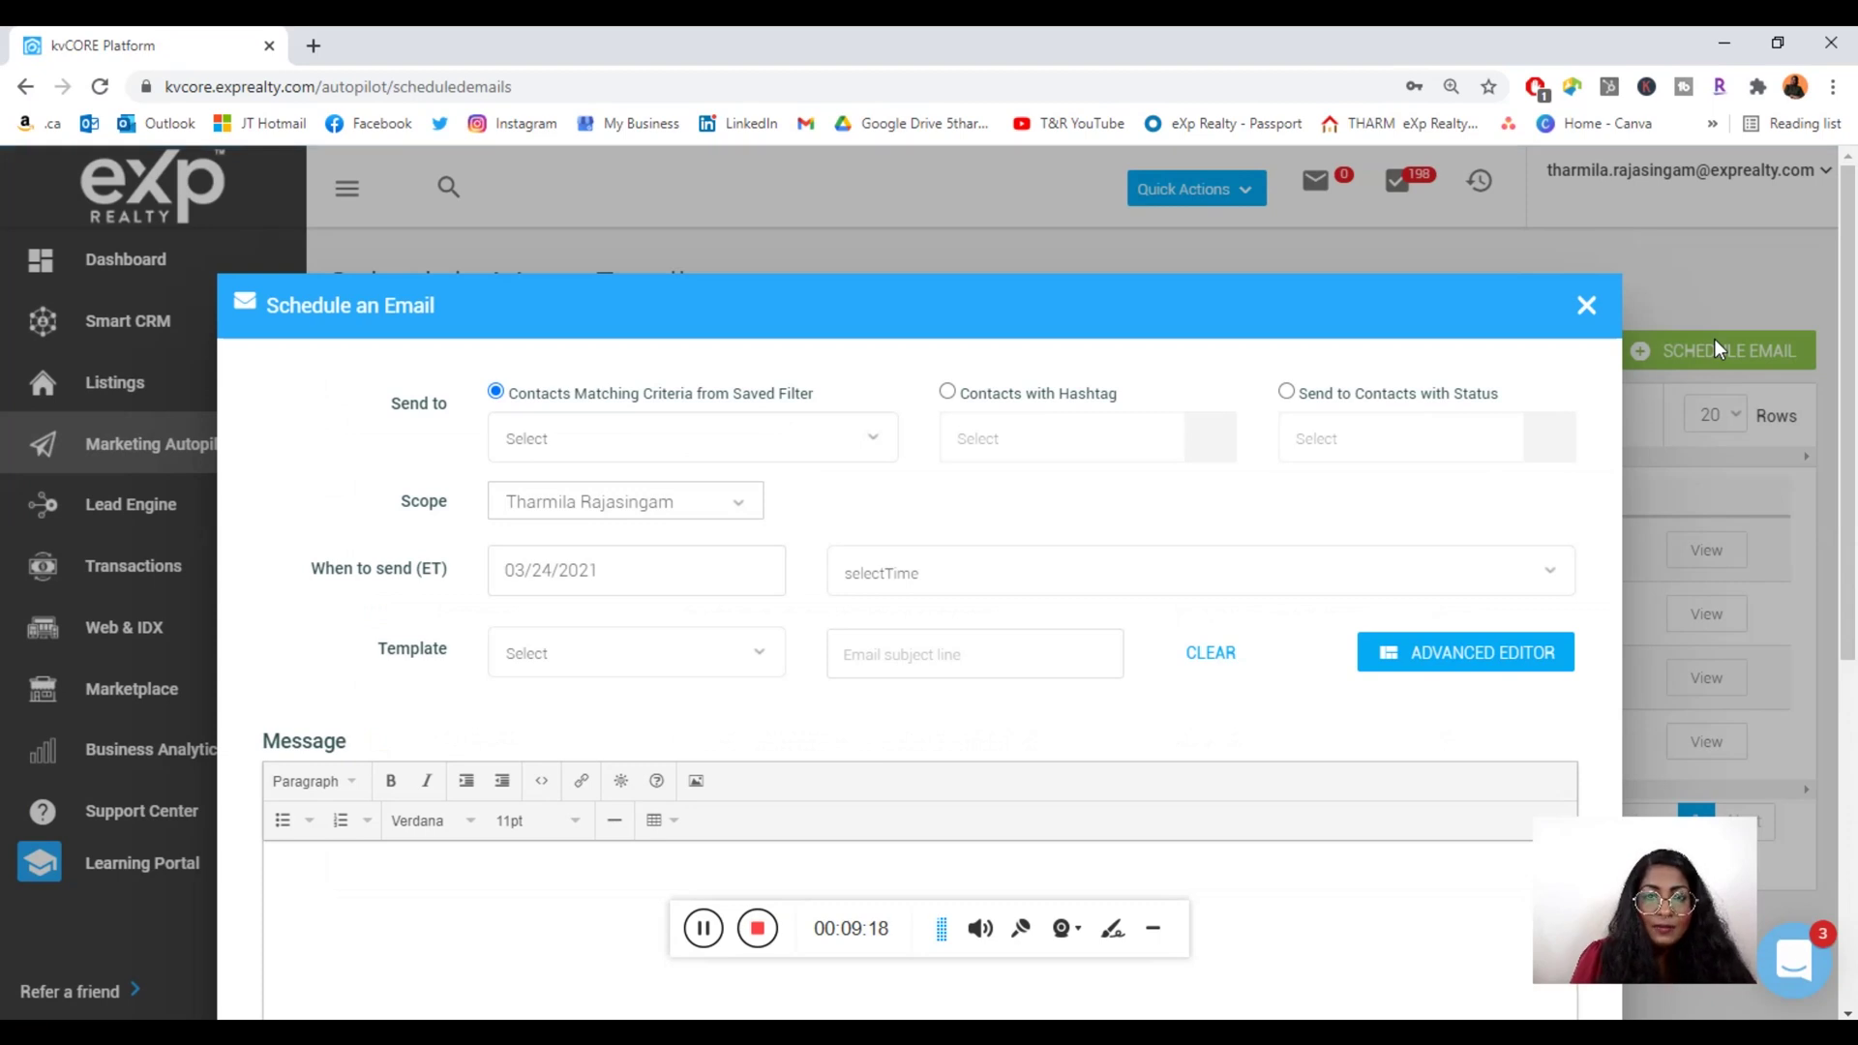
scroll(333, 542, down, 2)
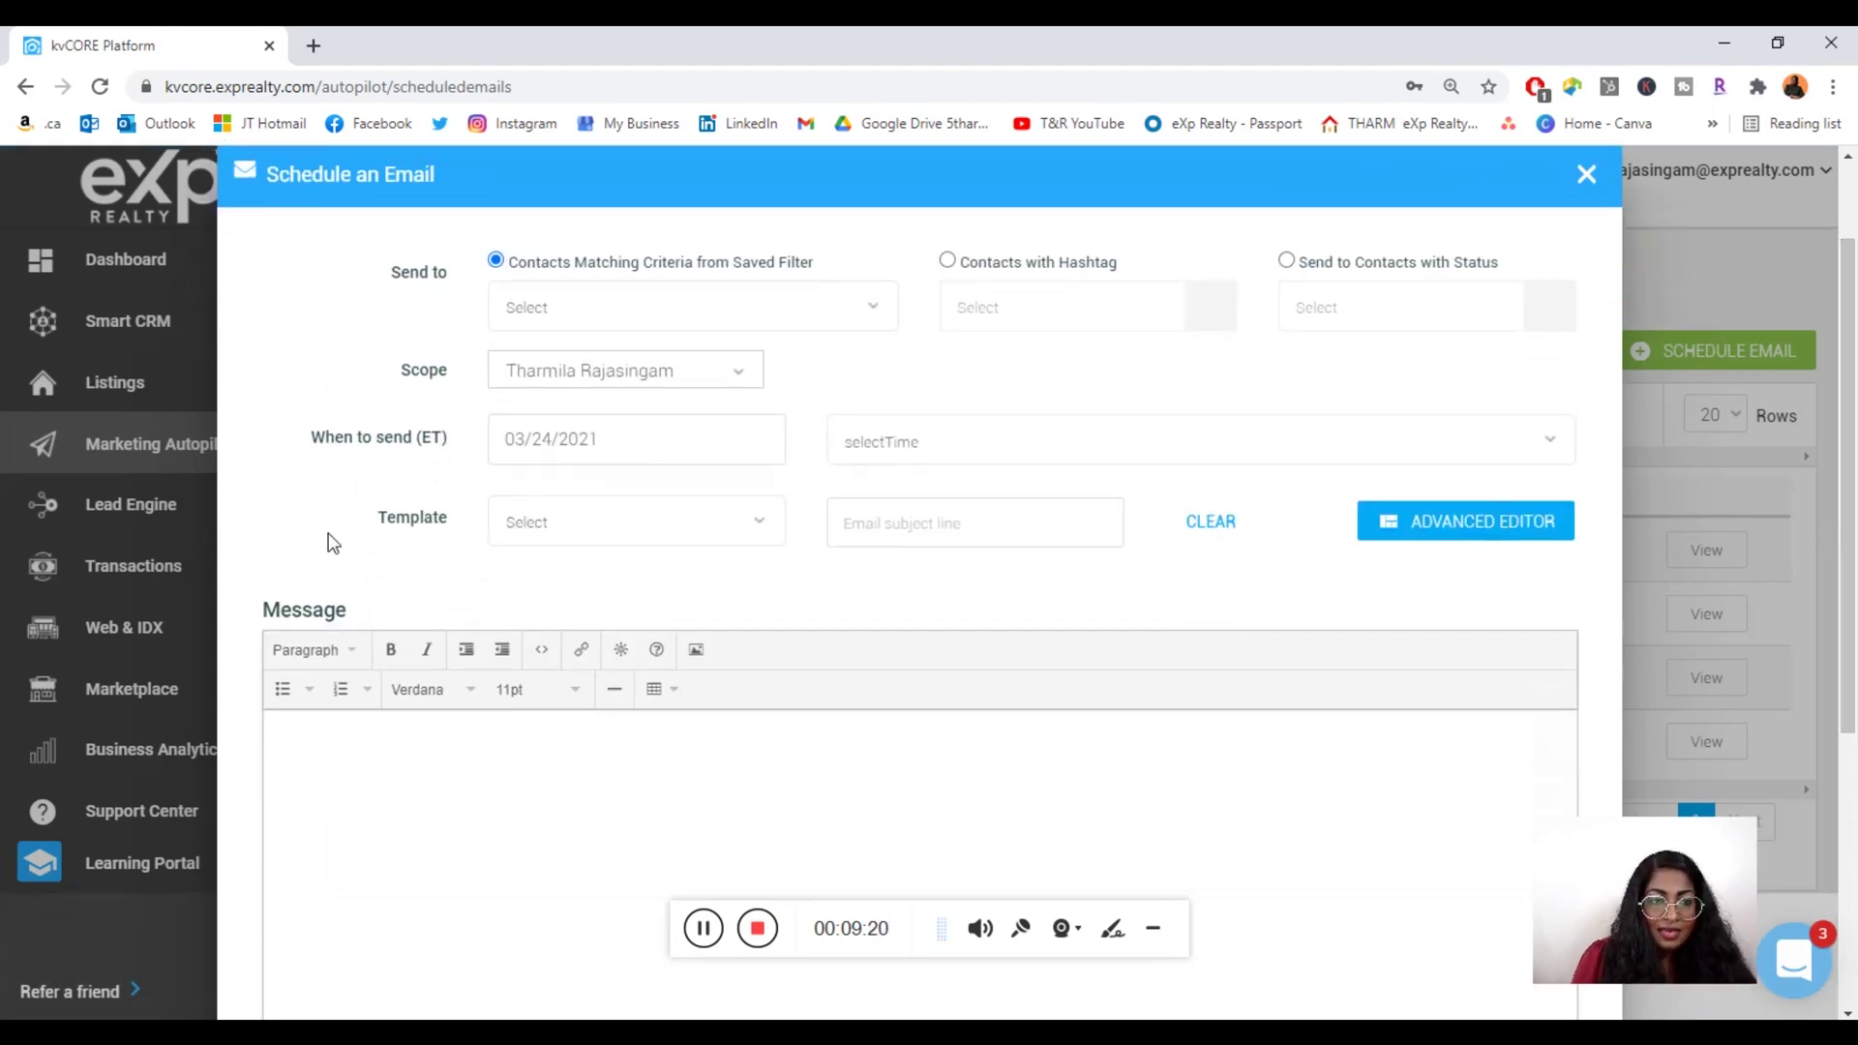
Step: Search the Template dropdown for 'test' and load the Test 2 template into the email
click(704, 520)
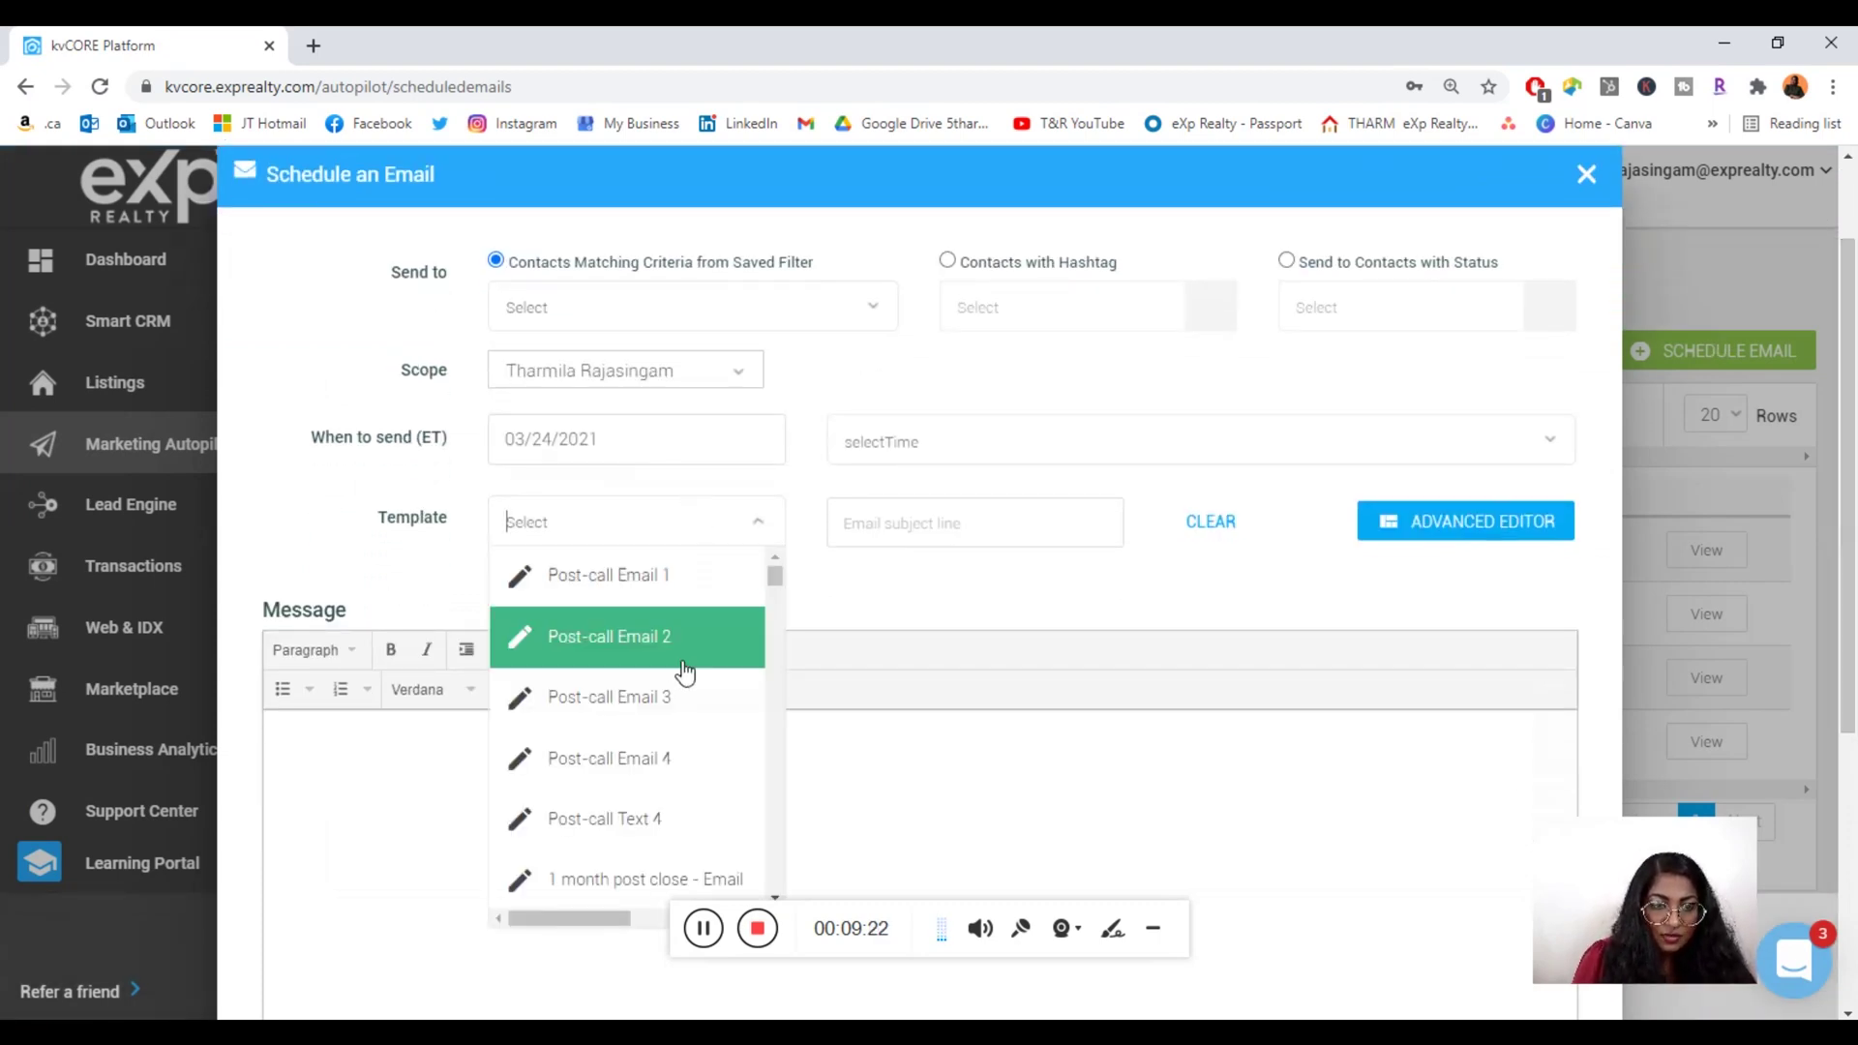
text(test)
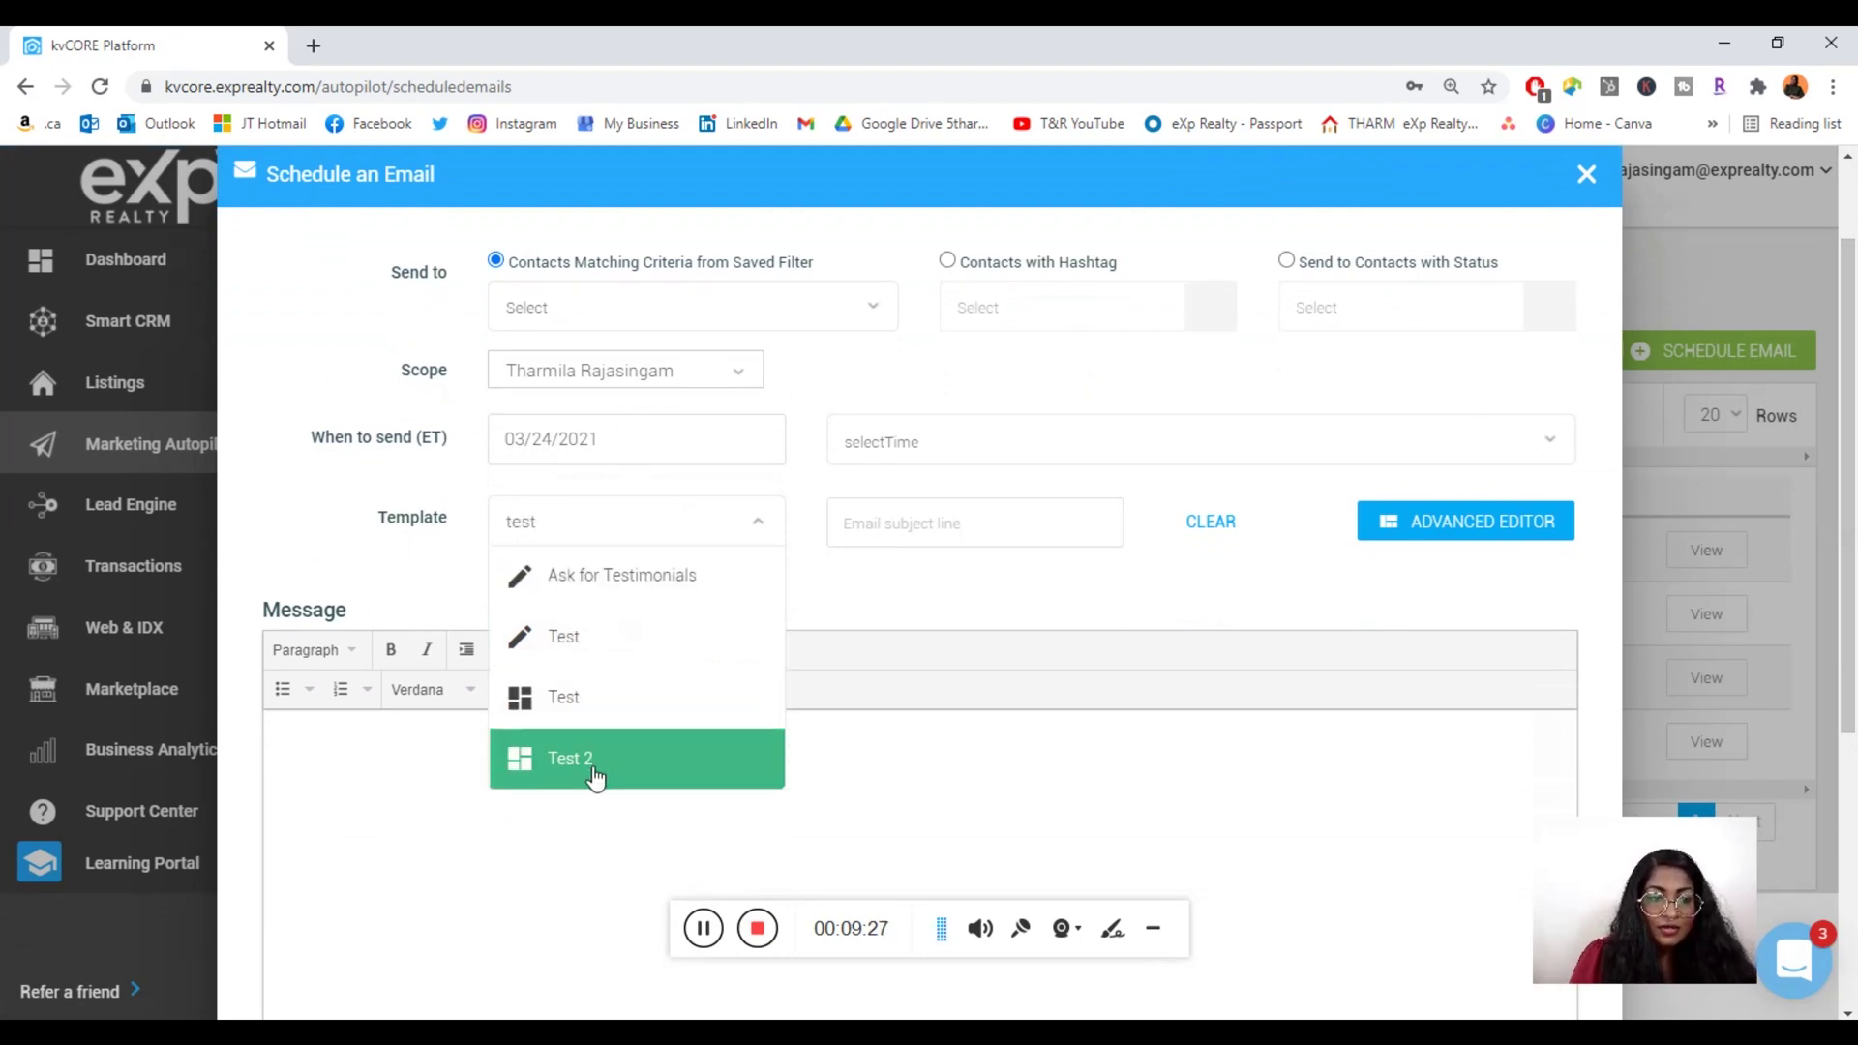
click(593, 765)
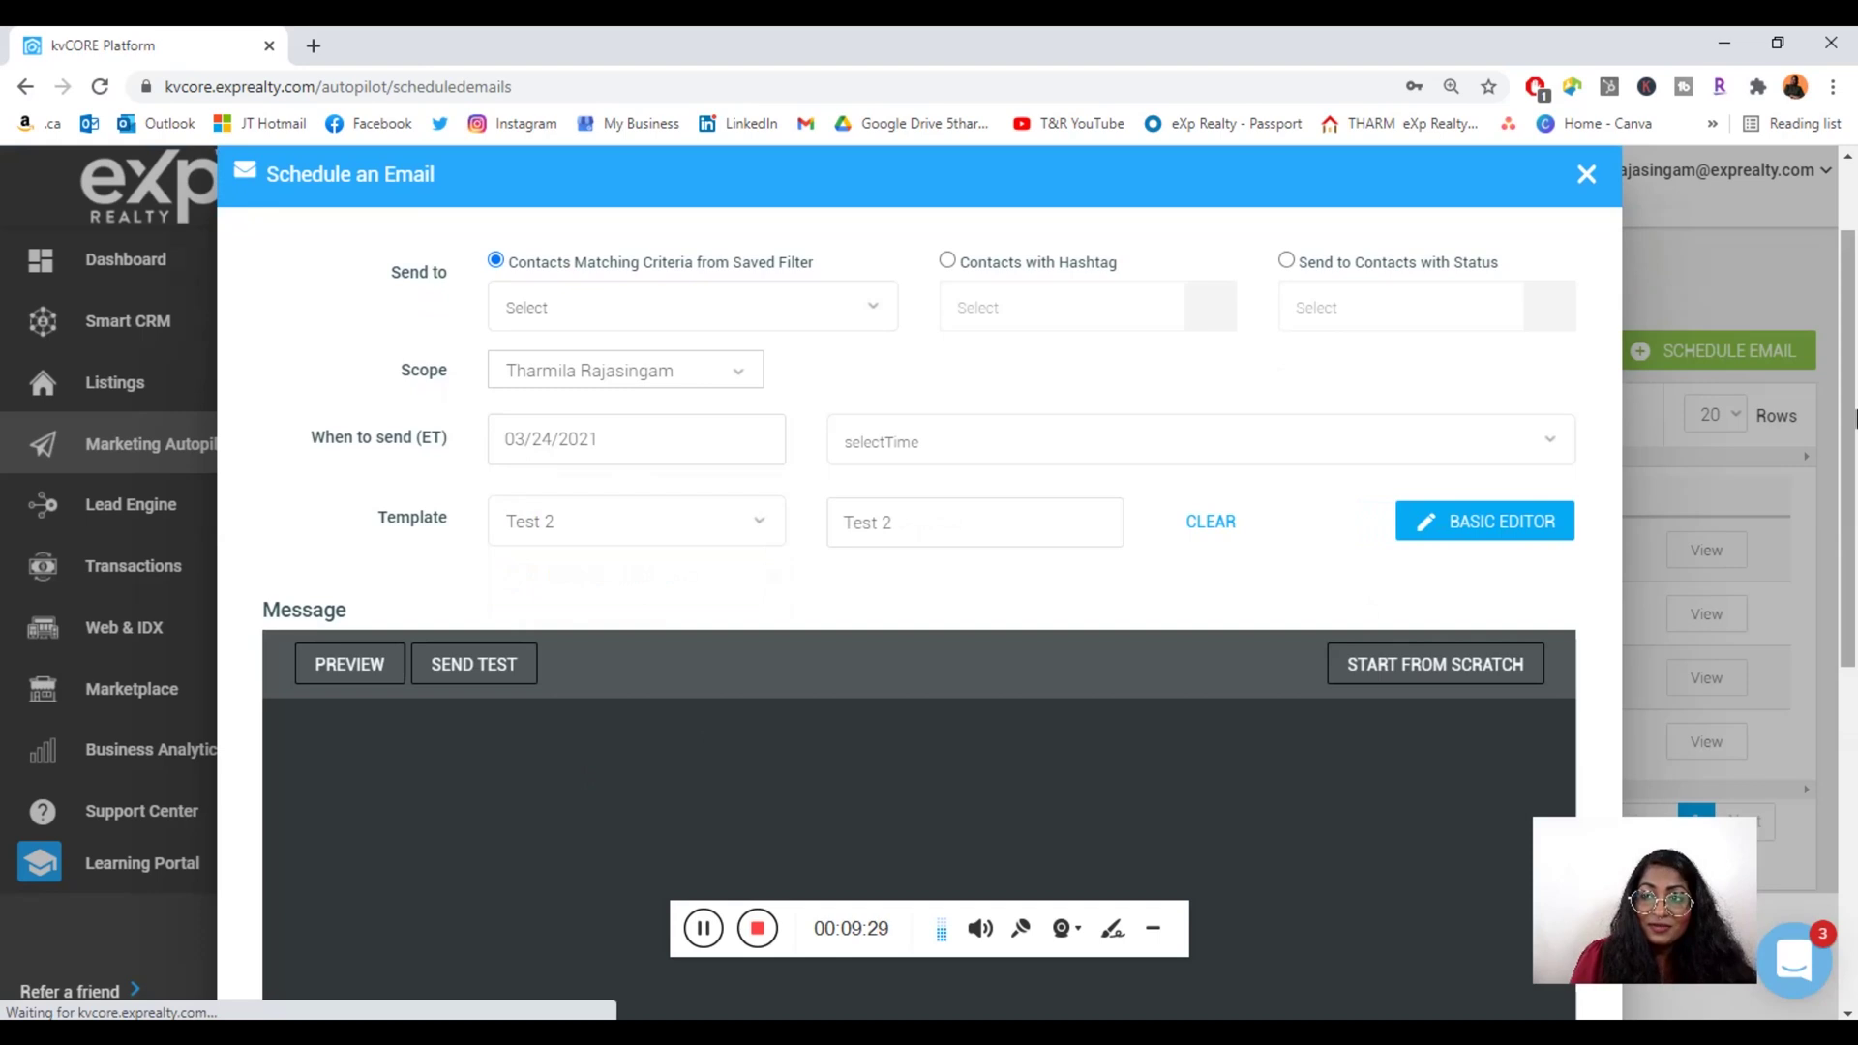
scroll(1854, 527, down, 2)
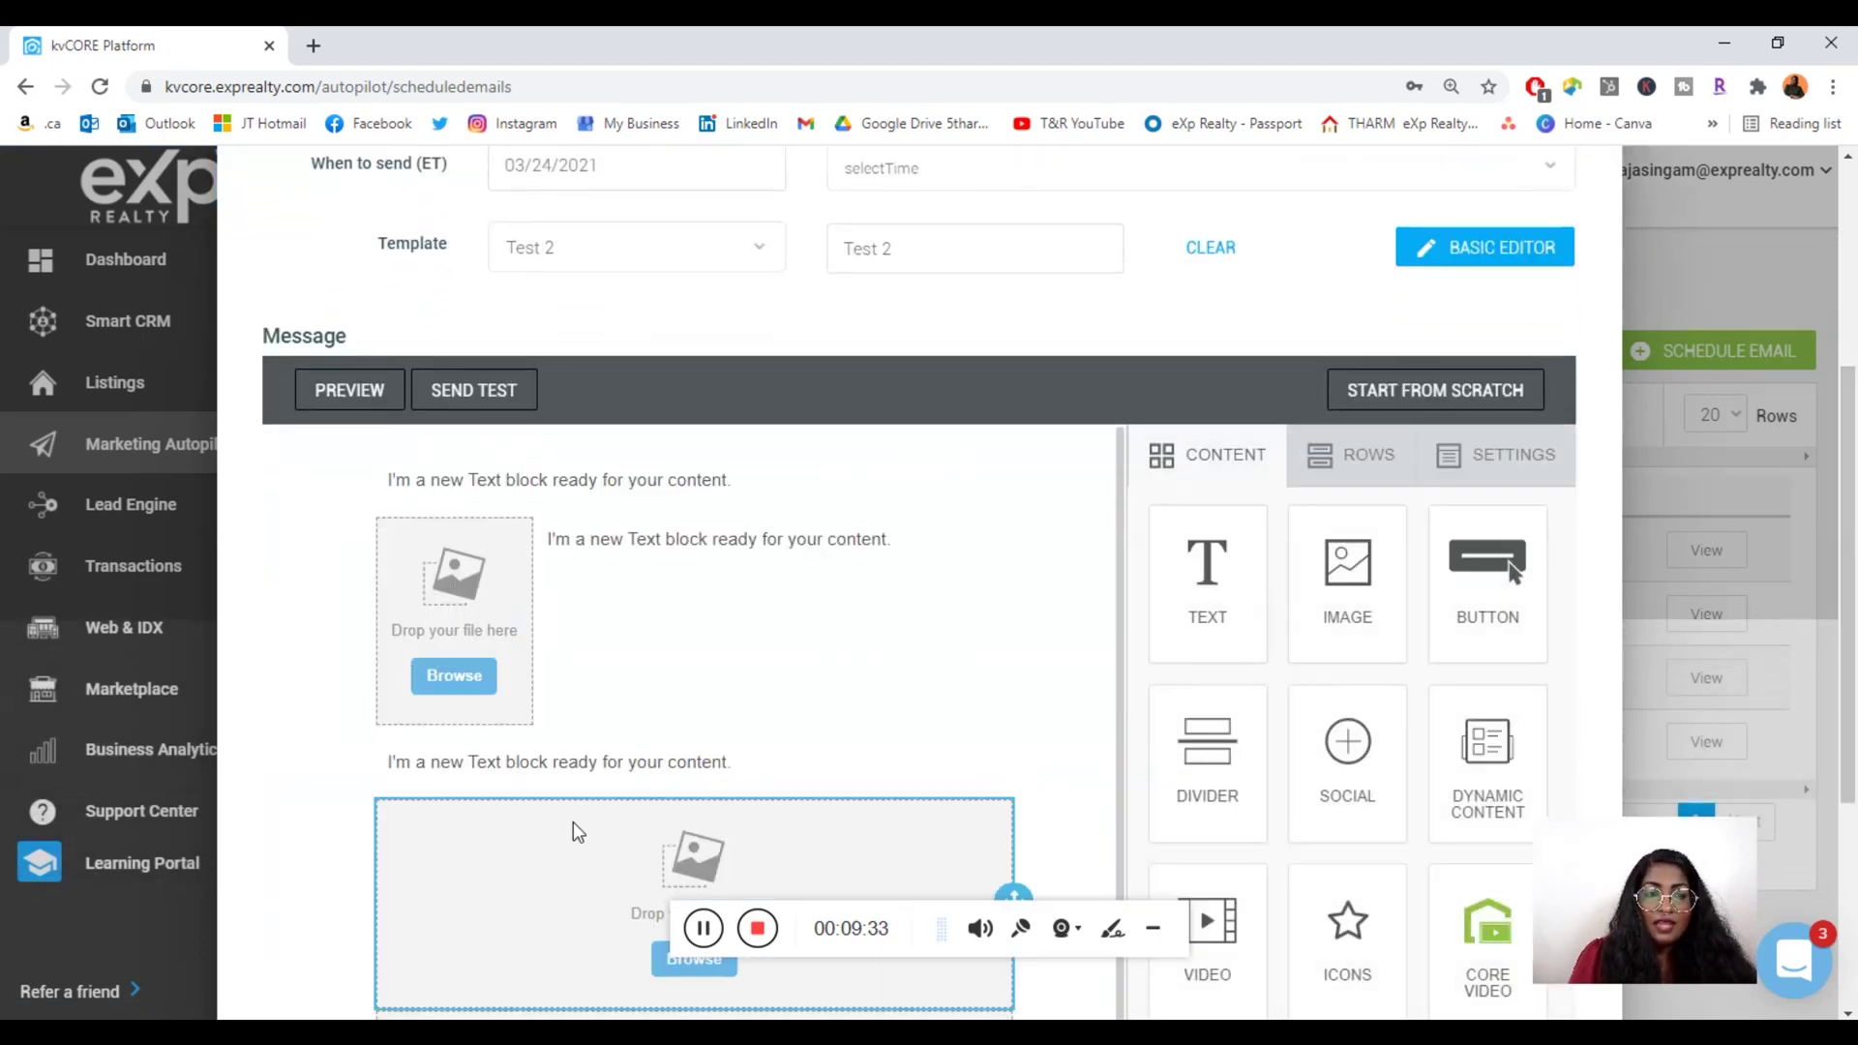
drag(1854, 364, 1855, 438)
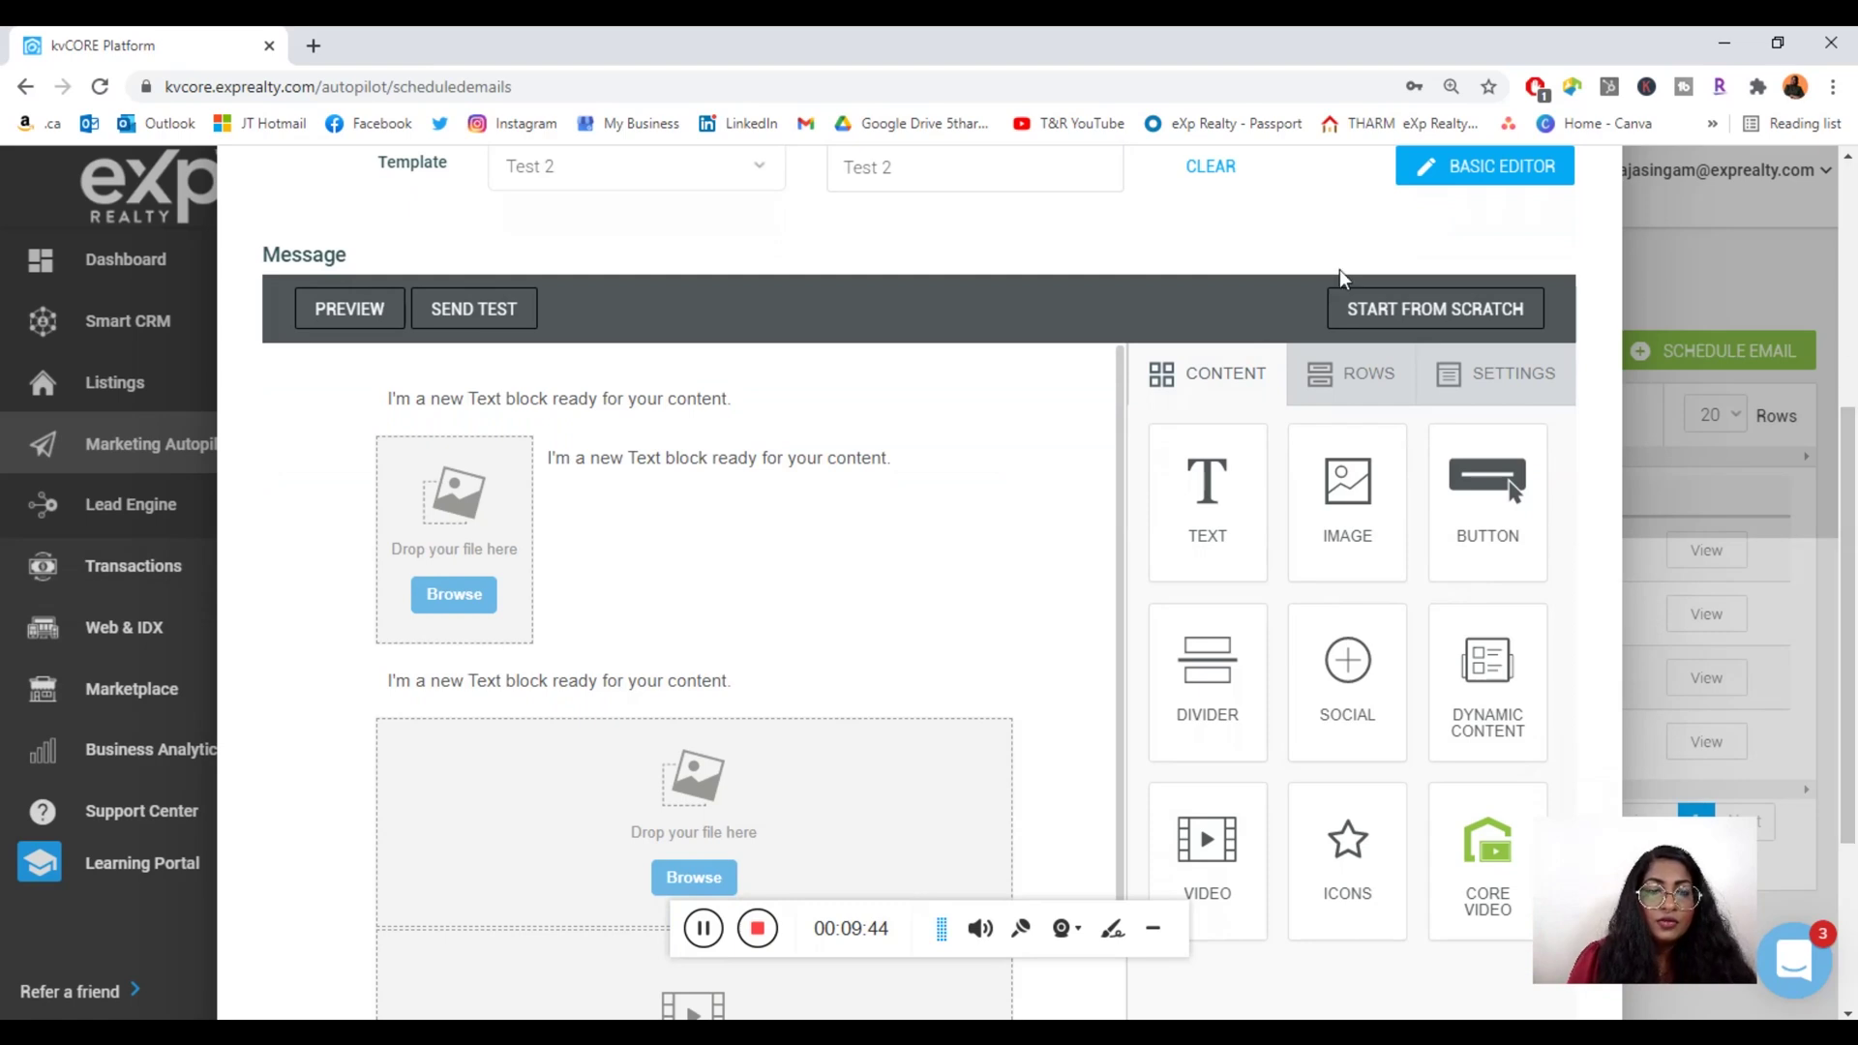
click(741, 683)
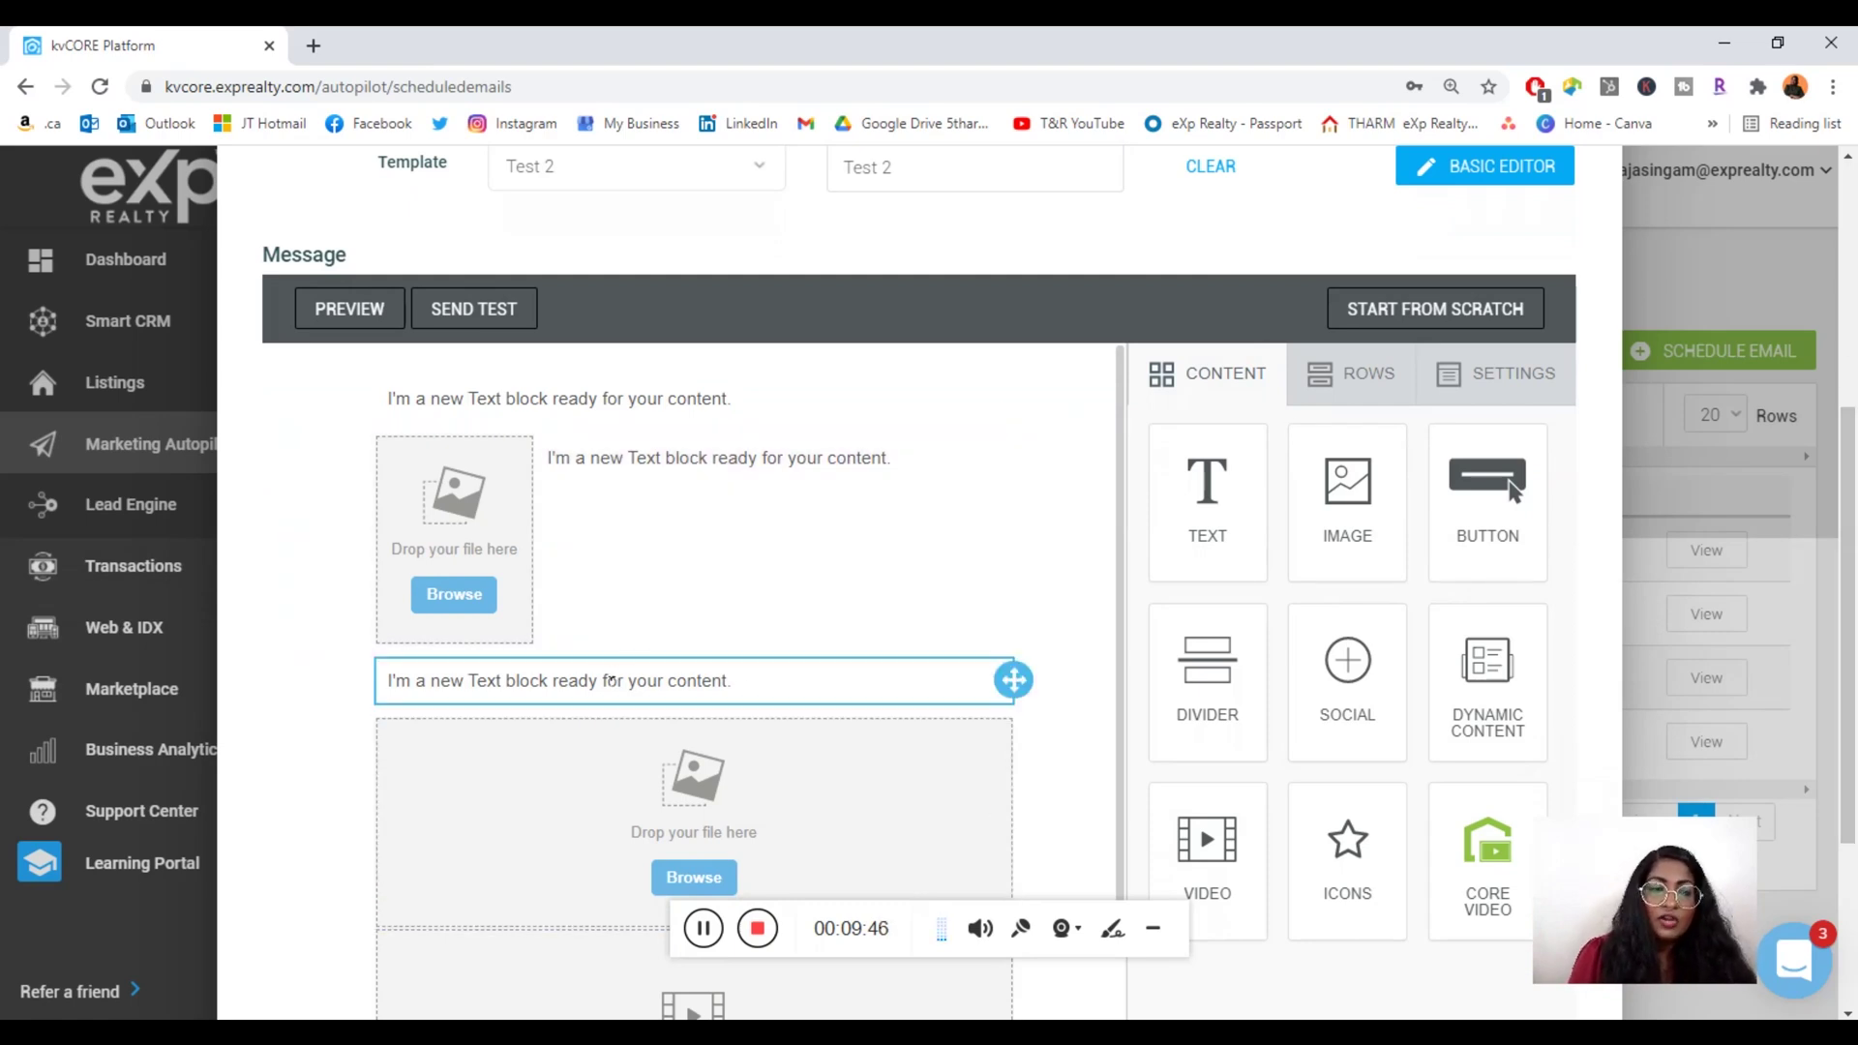
drag(602, 681, 806, 691)
click(806, 693)
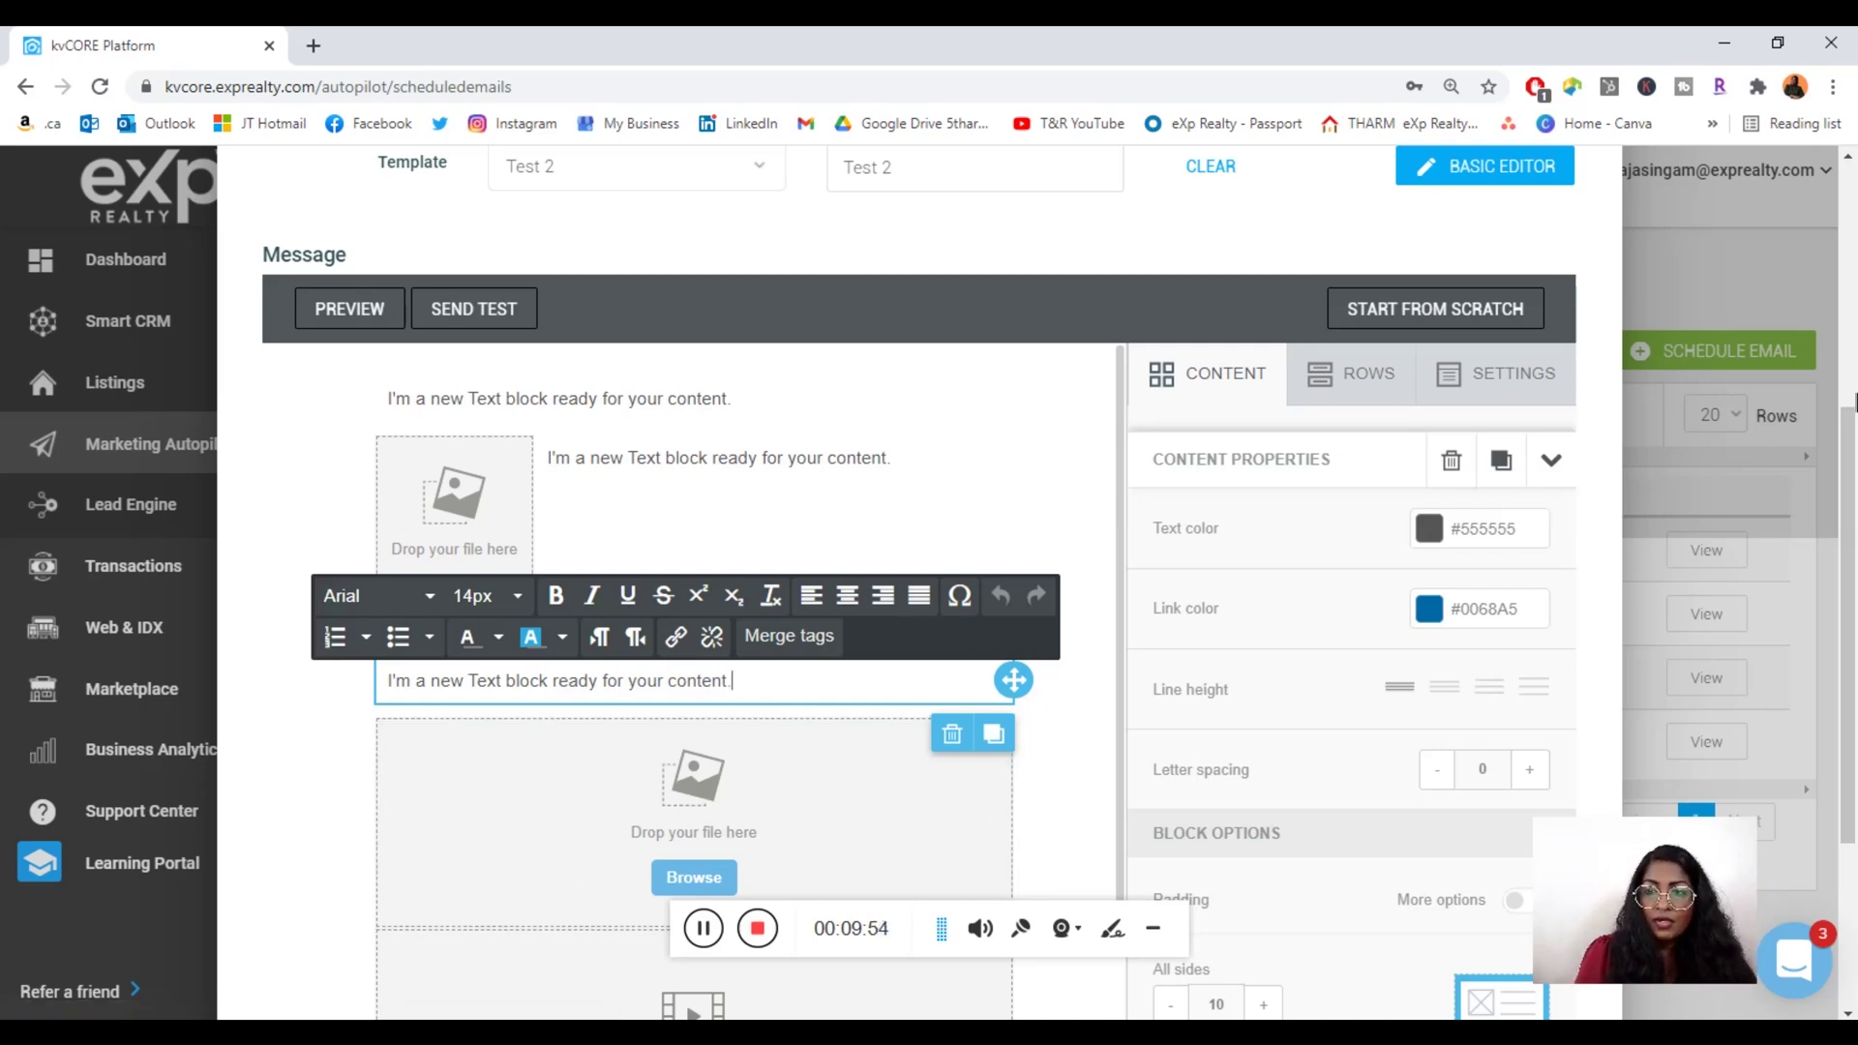
scroll(1855, 585, down, 1)
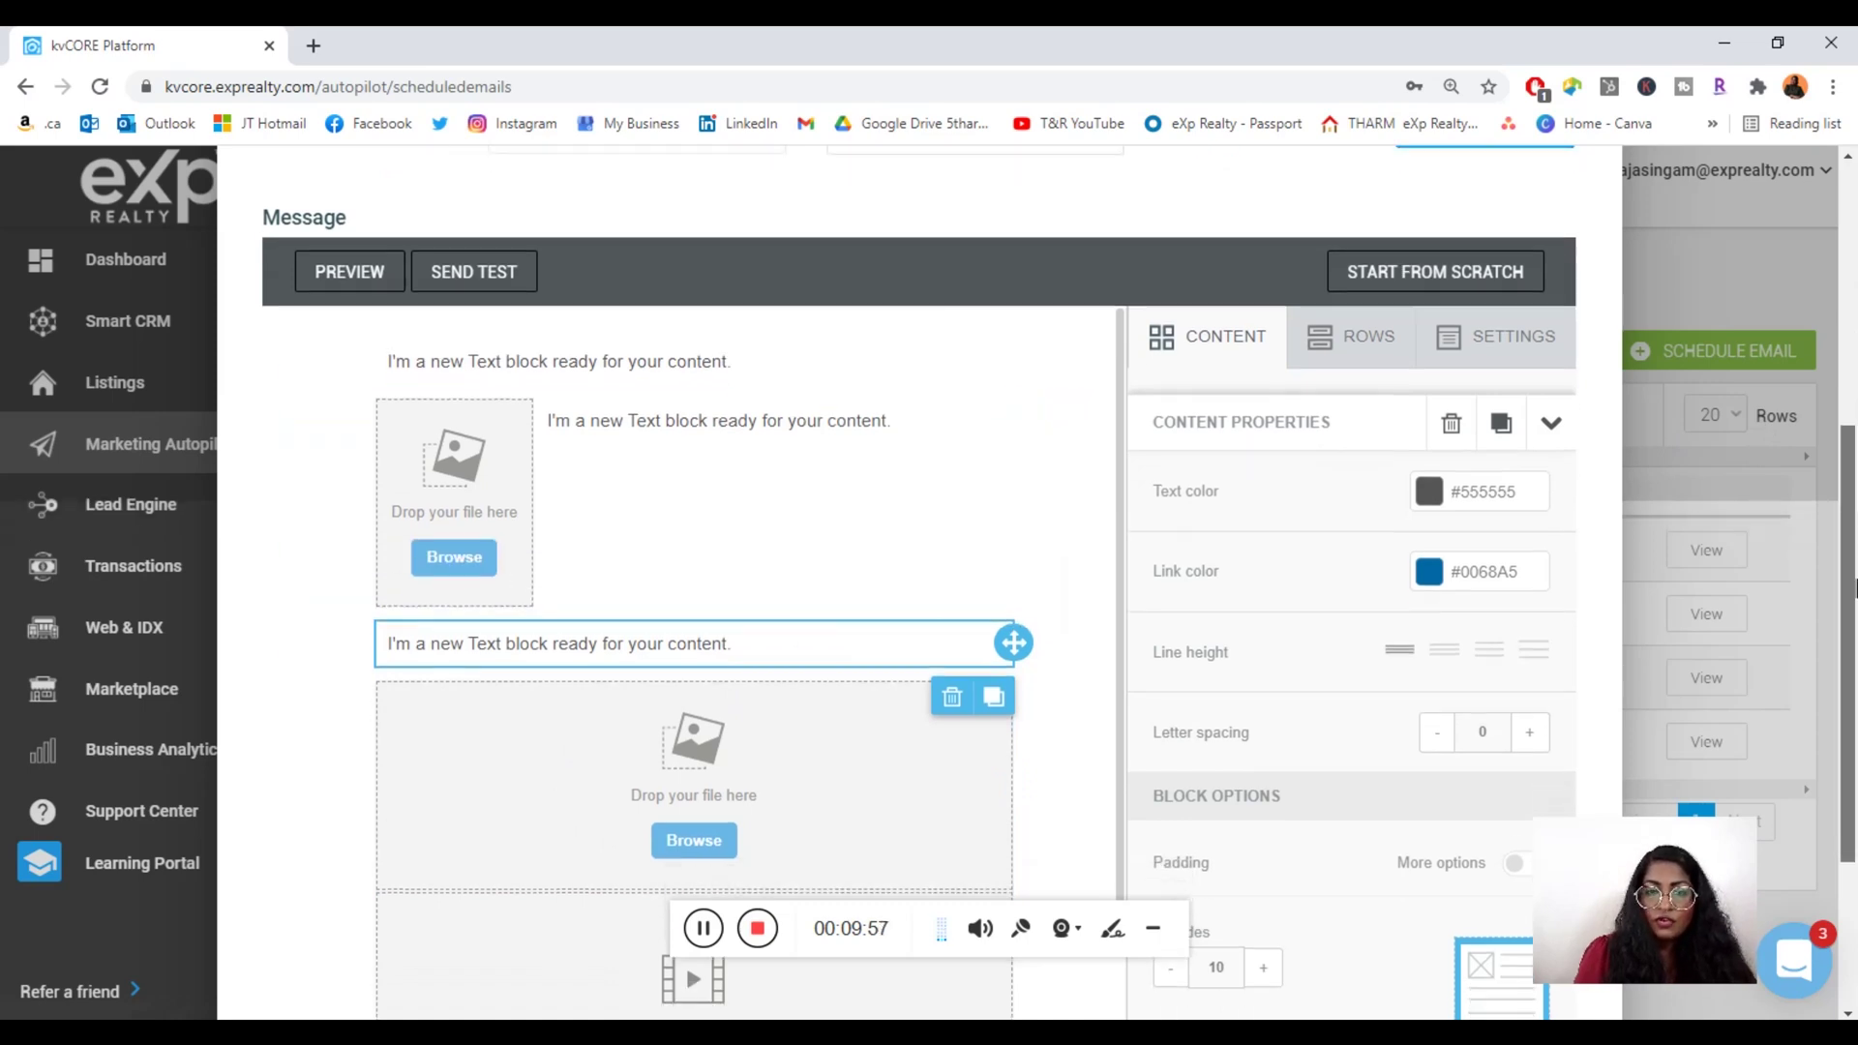
drag(1855, 585, 1849, 687)
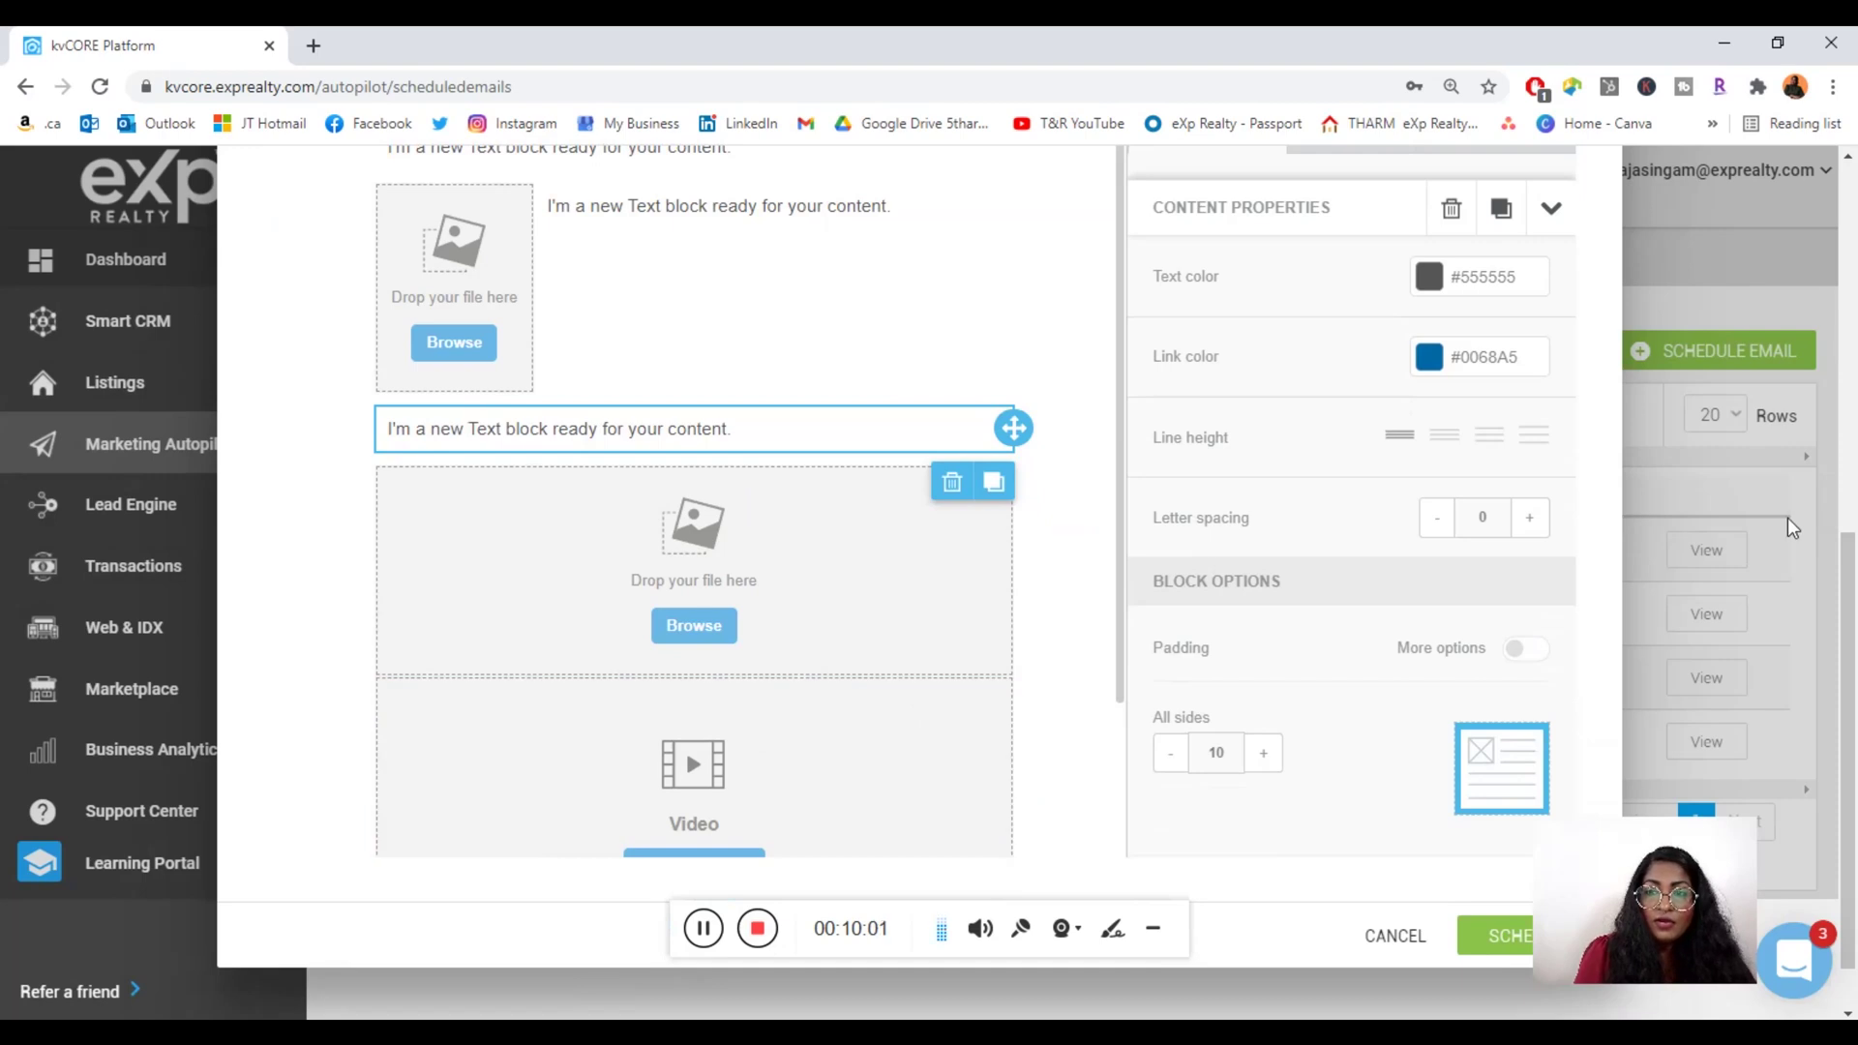
drag(1850, 789, 1852, 348)
click(230, 781)
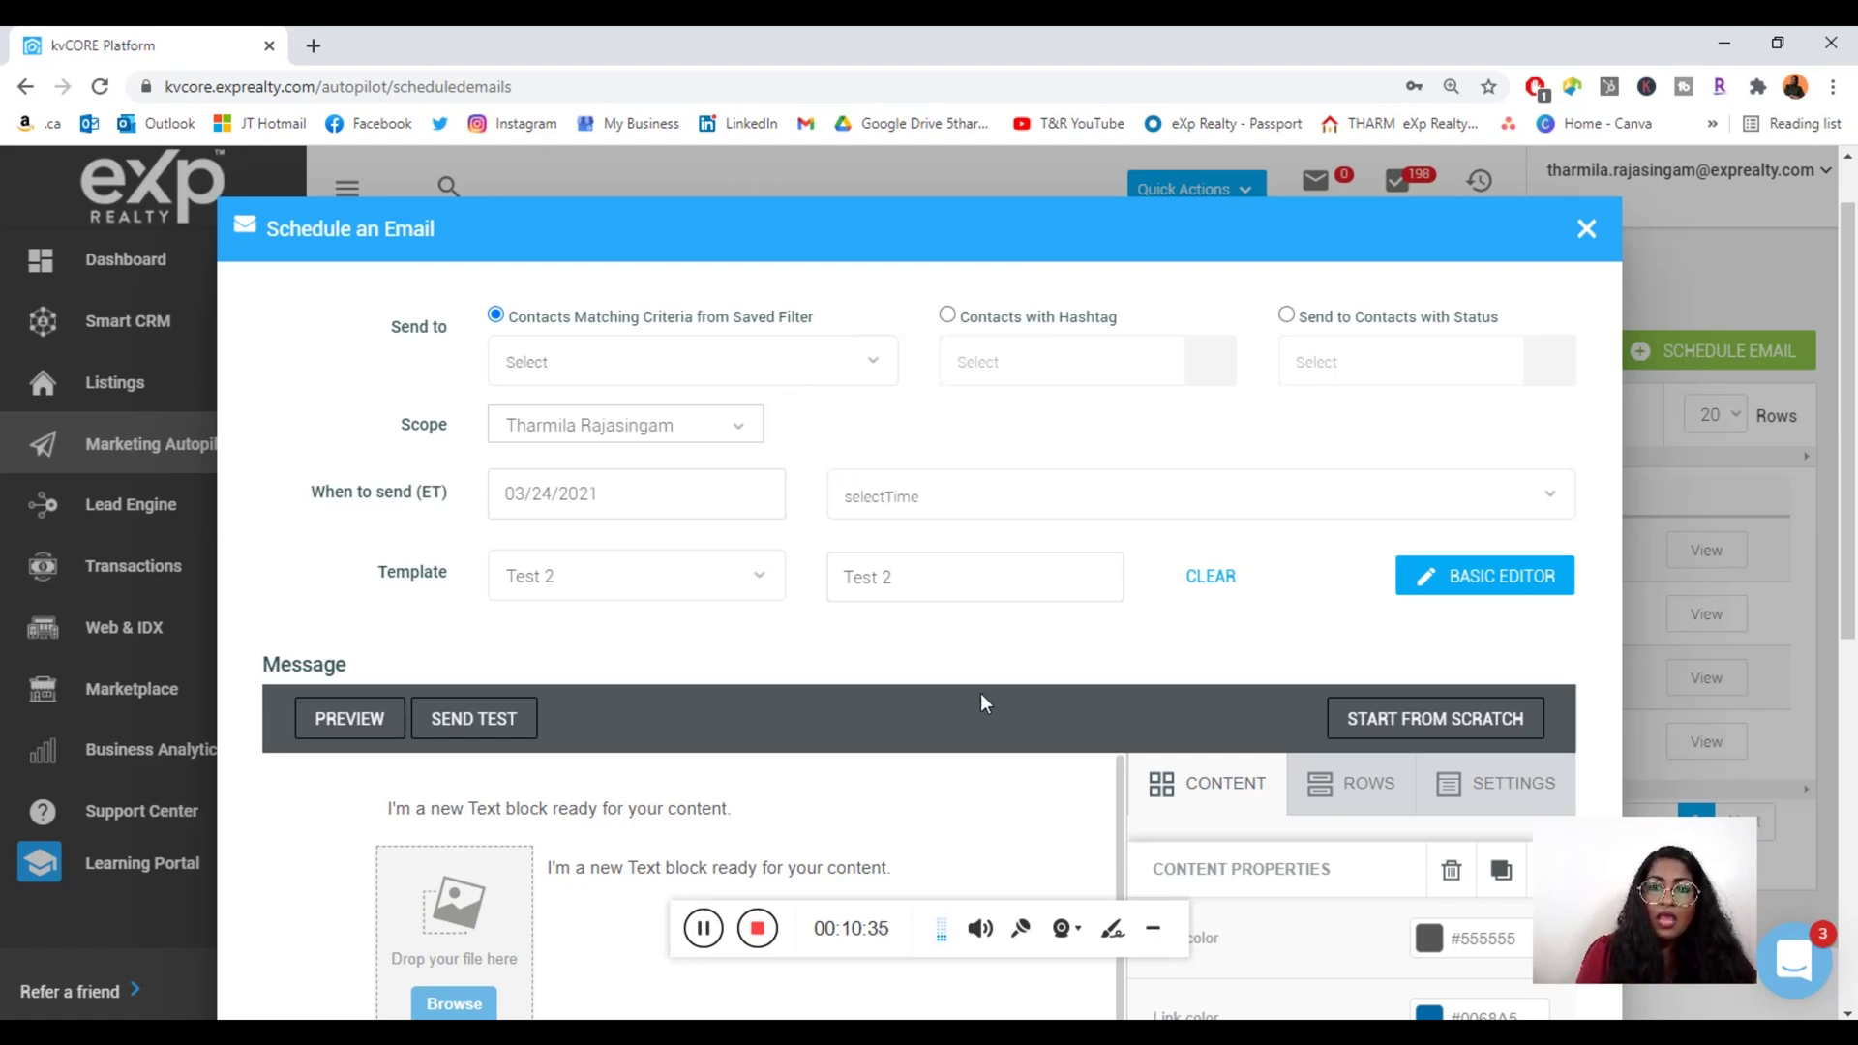
Step: Target Contacts with Hashtag, add the 'buyer' hashtag, then remove it, leaving the hashtag empty
click(948, 316)
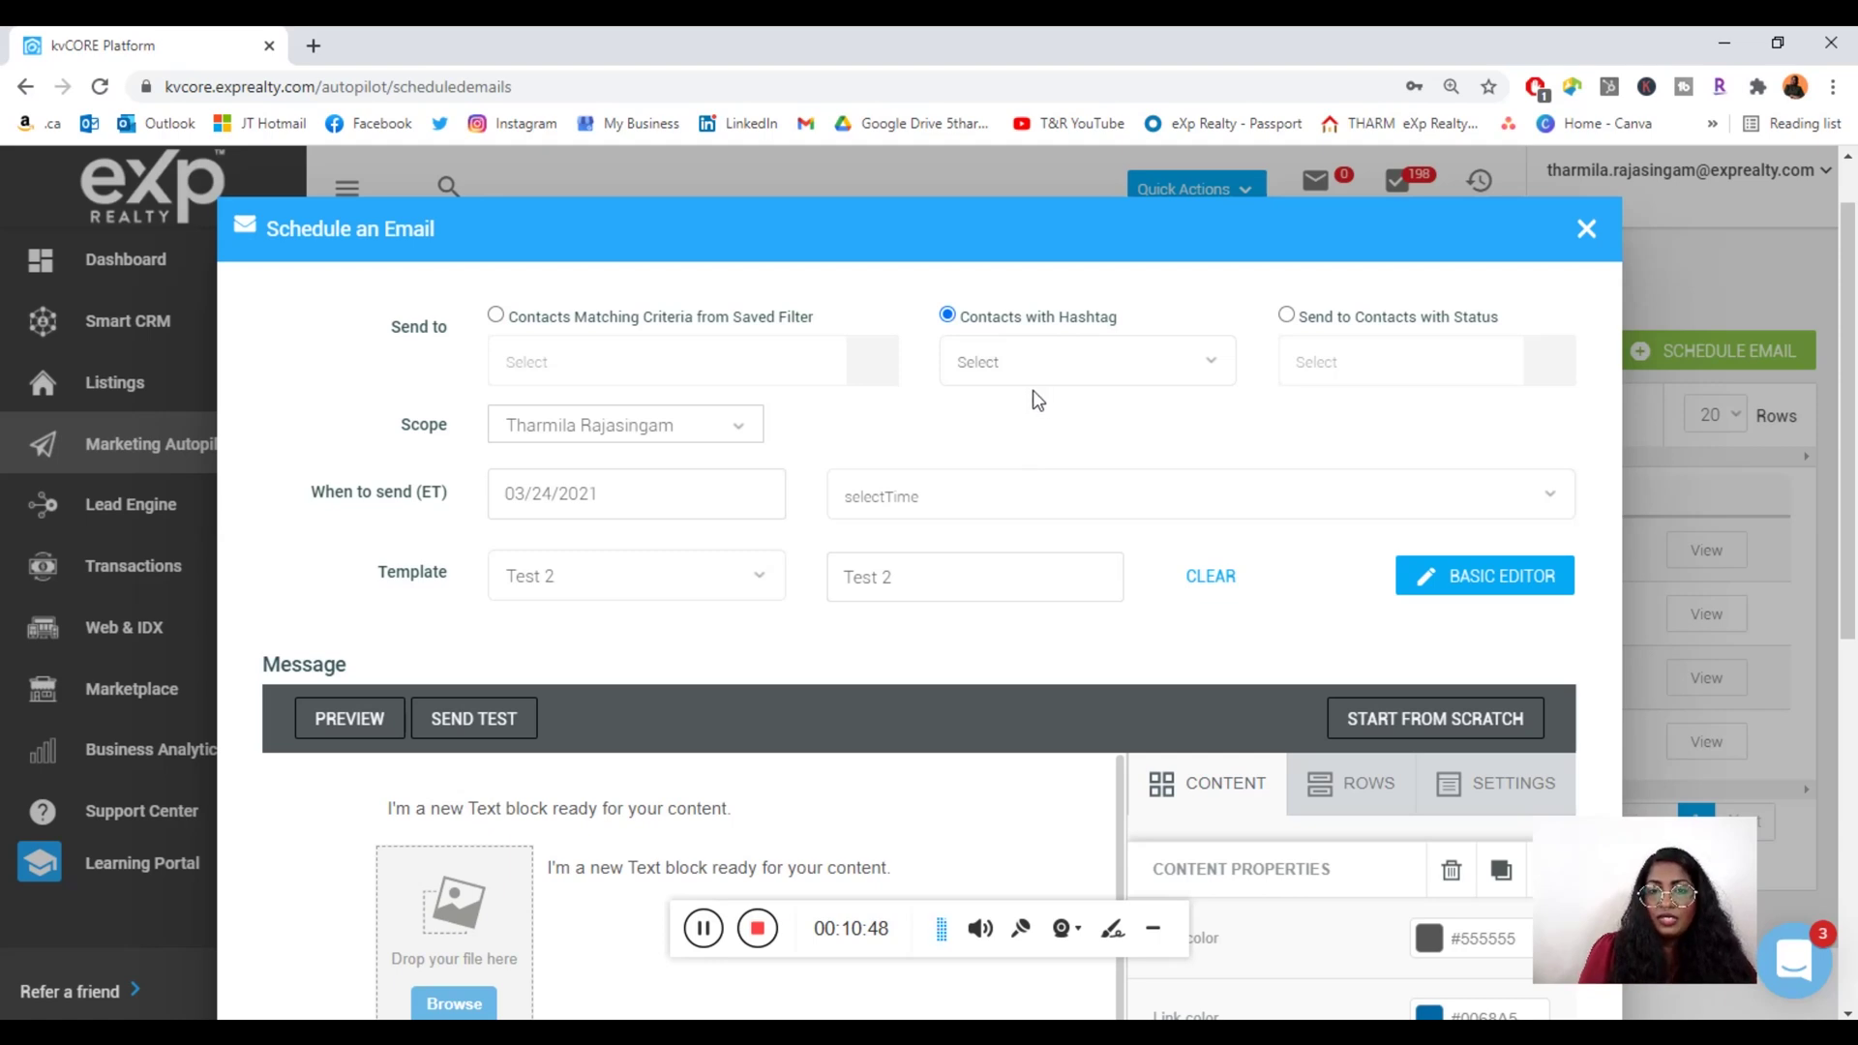
click(1035, 366)
text(buyer)
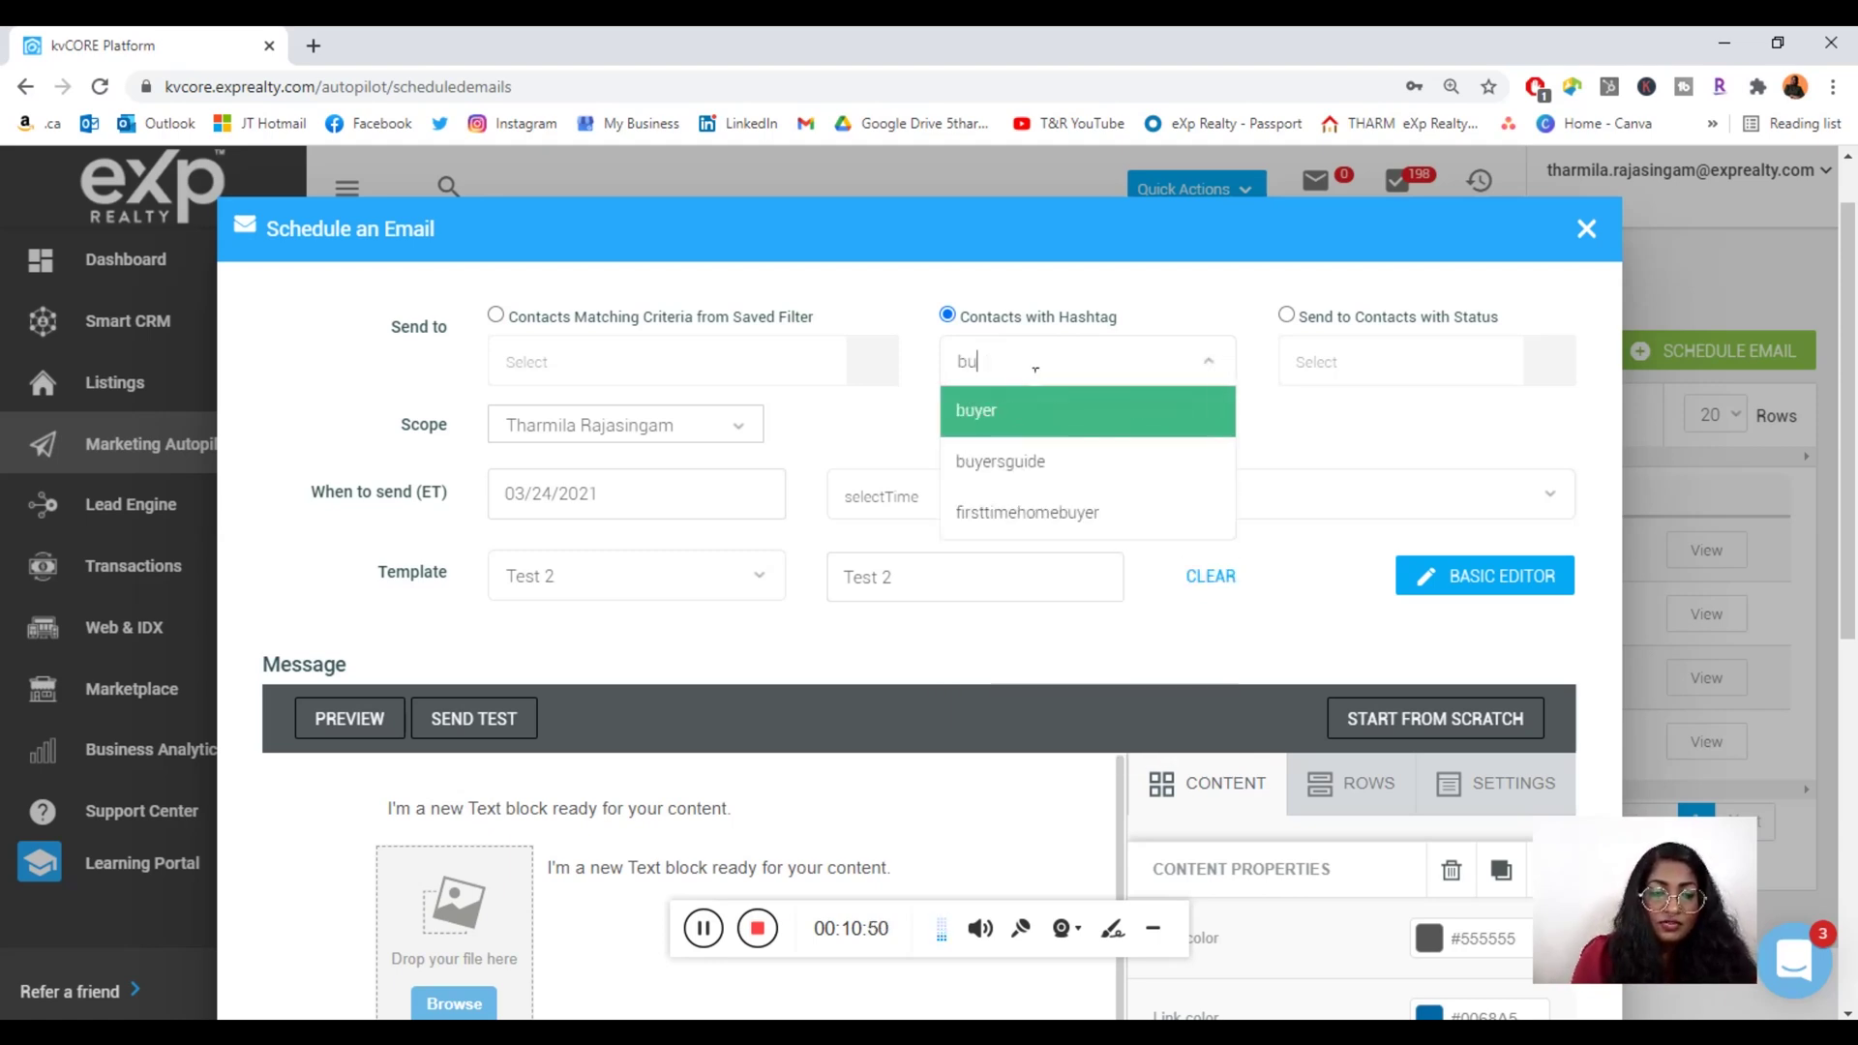
click(1007, 409)
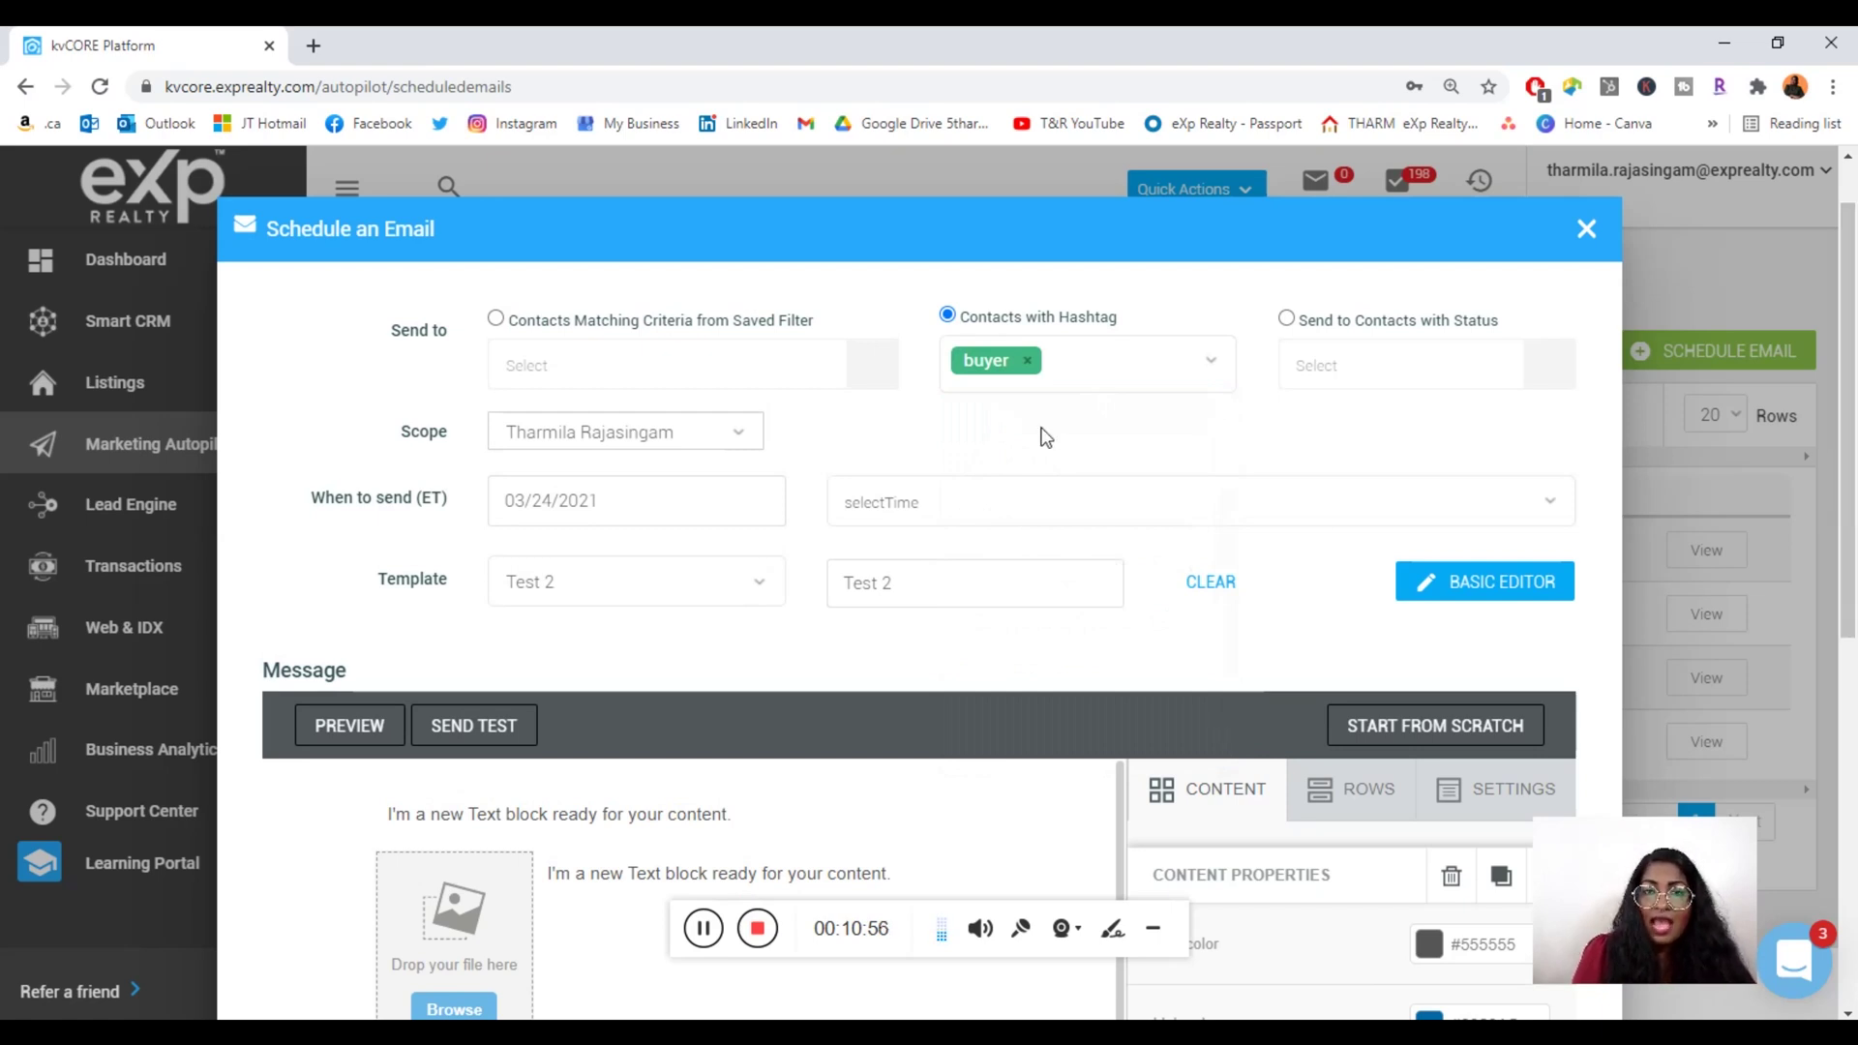
click(1027, 360)
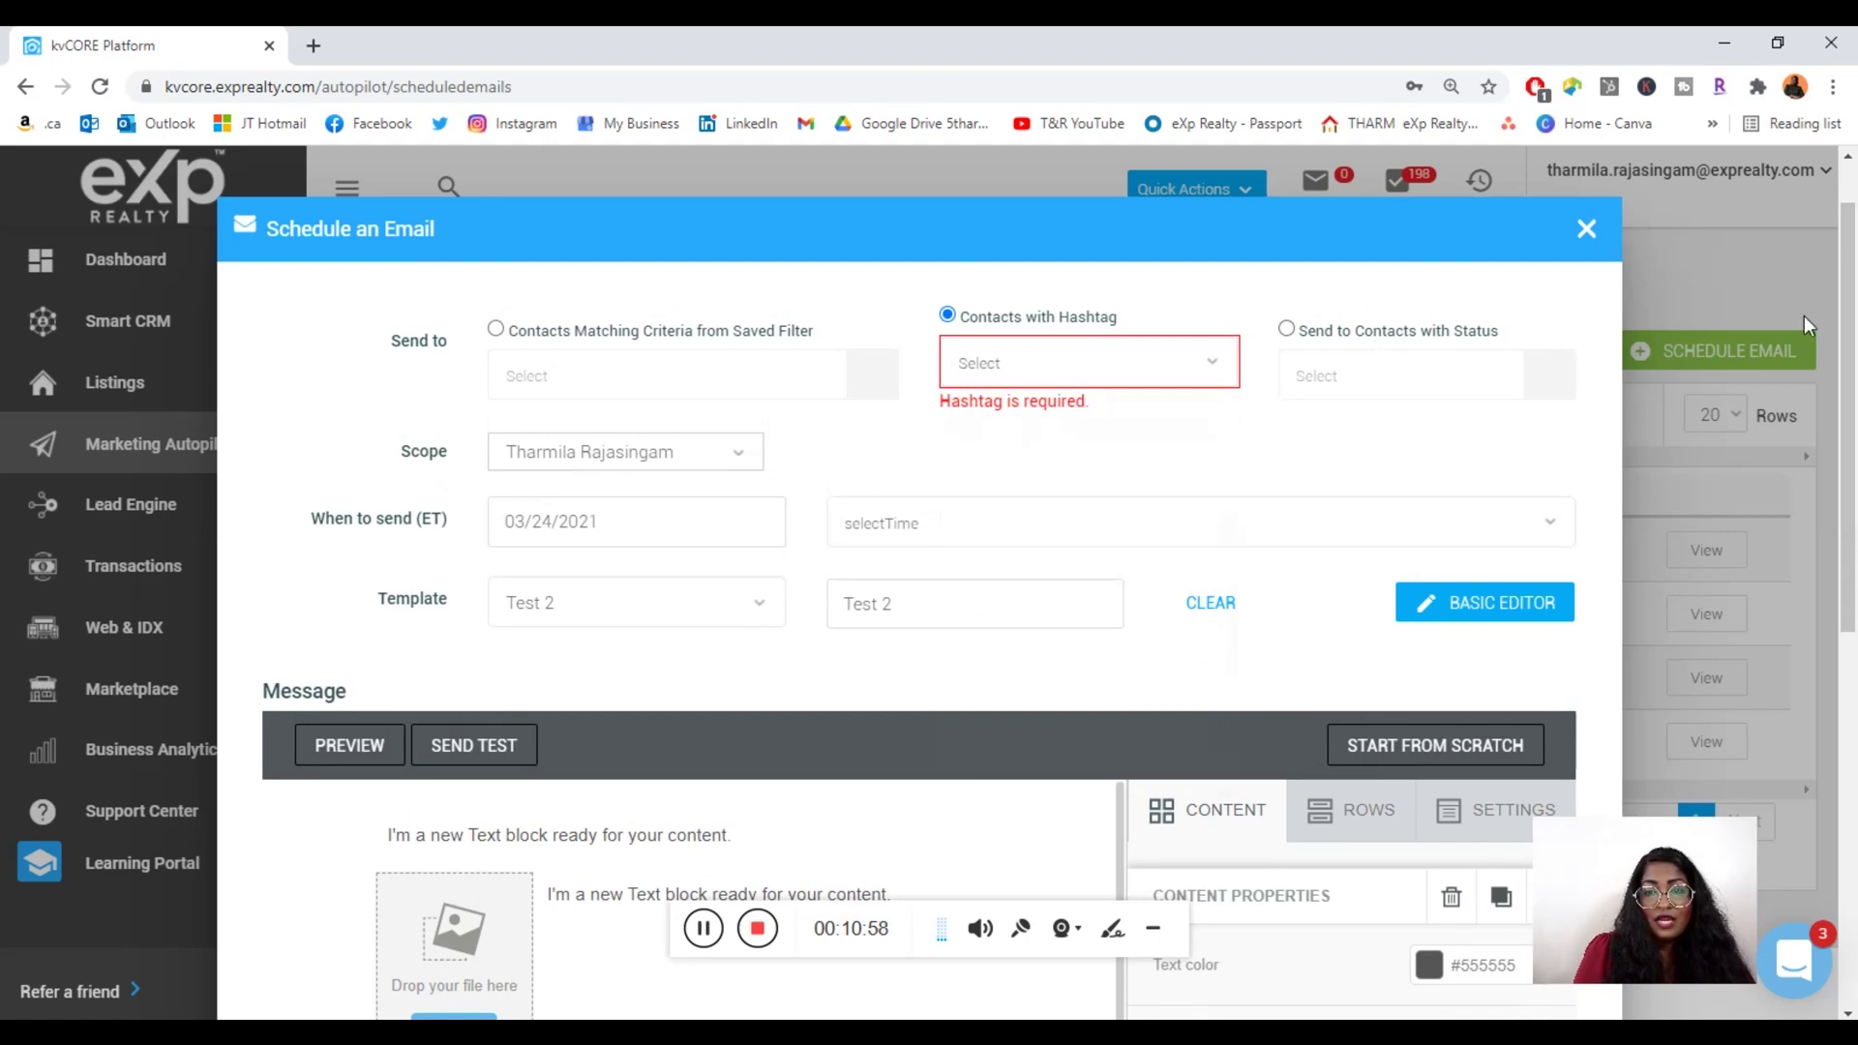